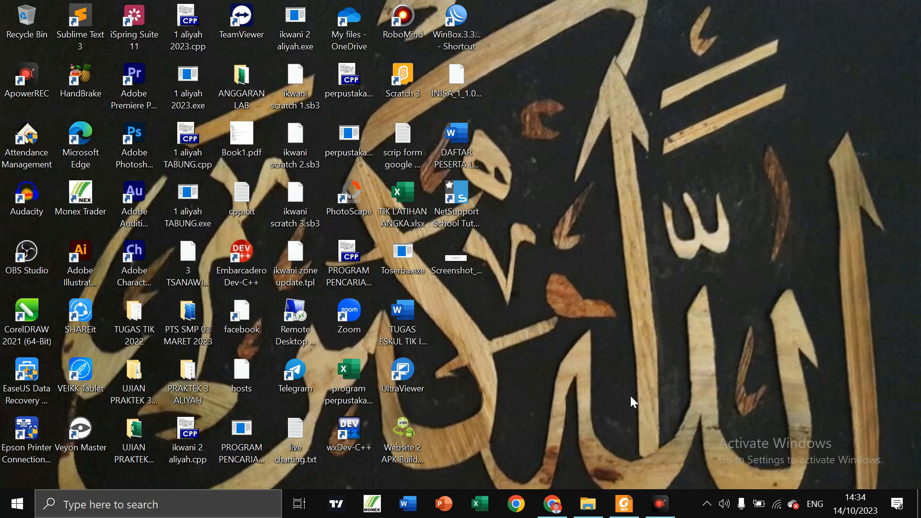
Switch to Foxit Reader and read the Bab 2 introduction, "Pengenalan Tools Word 2016", on page 16 of the PDF.
left_click(624, 510)
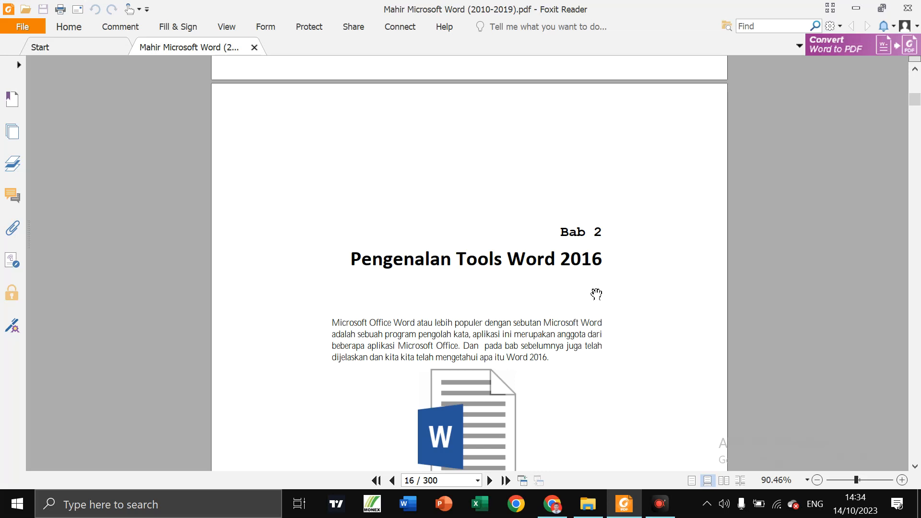
scroll(597, 294, "down", 4)
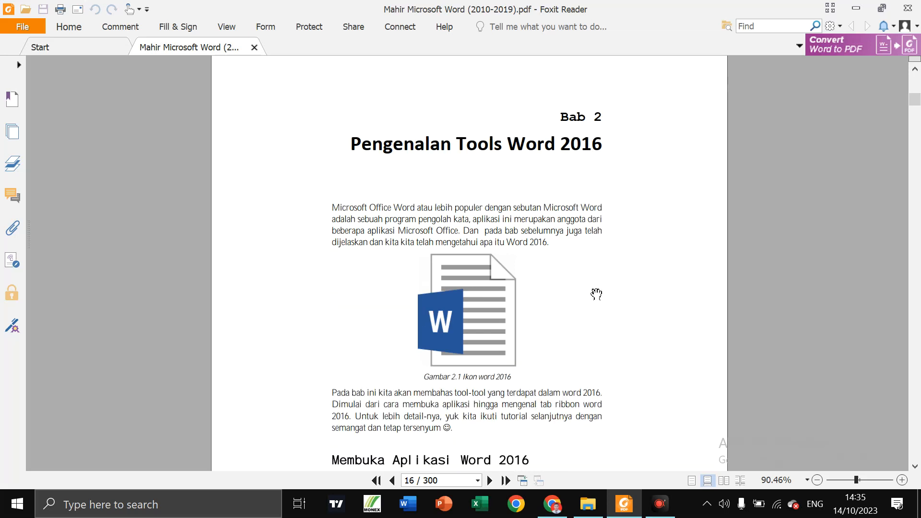
scroll(596, 294, "down", 3)
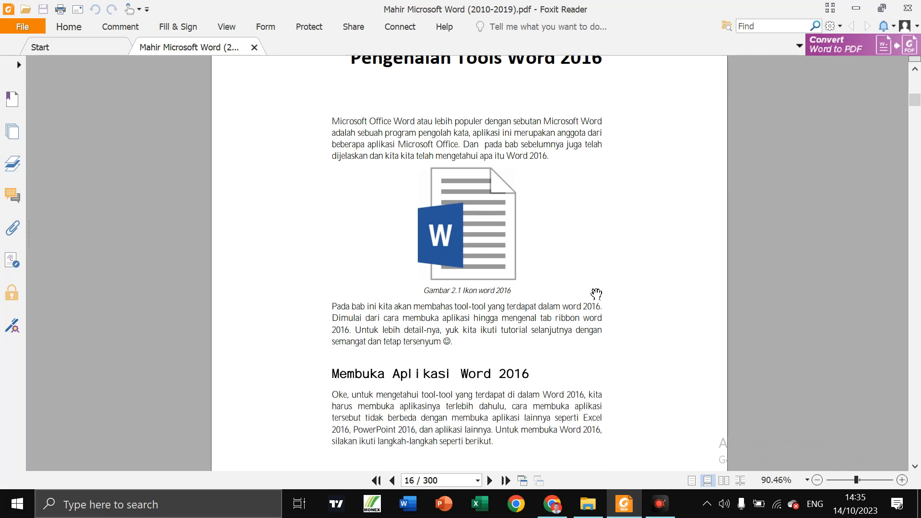
scroll(597, 293, "up", 2)
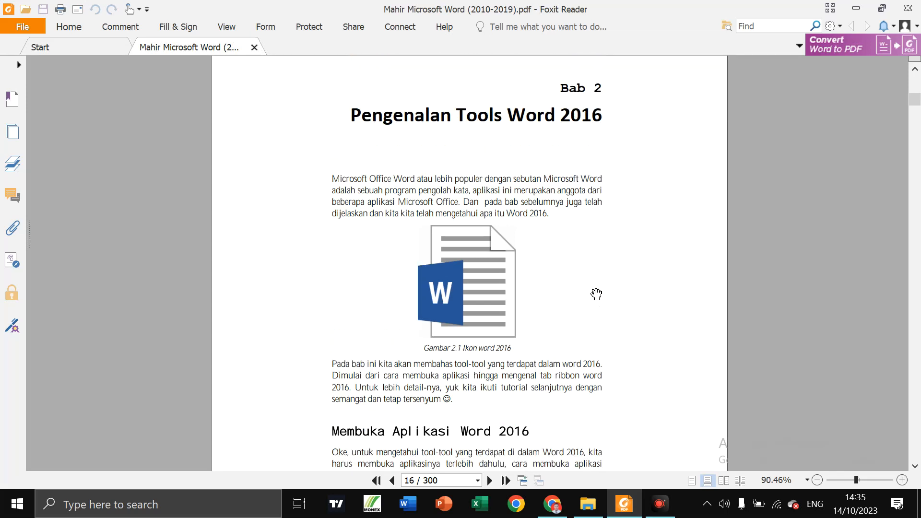
scroll(596, 294, "down", 6)
scroll(597, 294, "up", 7)
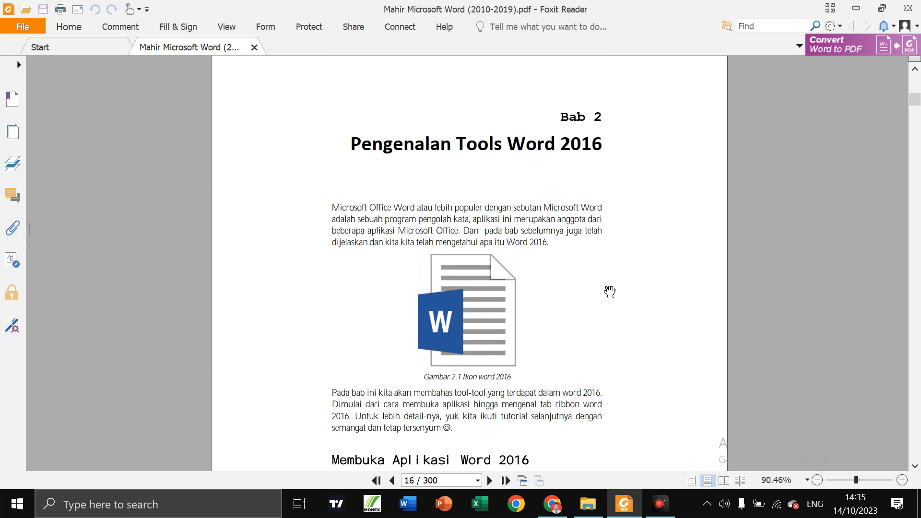
scroll(610, 292, "down", 2)
scroll(610, 291, "down", 4)
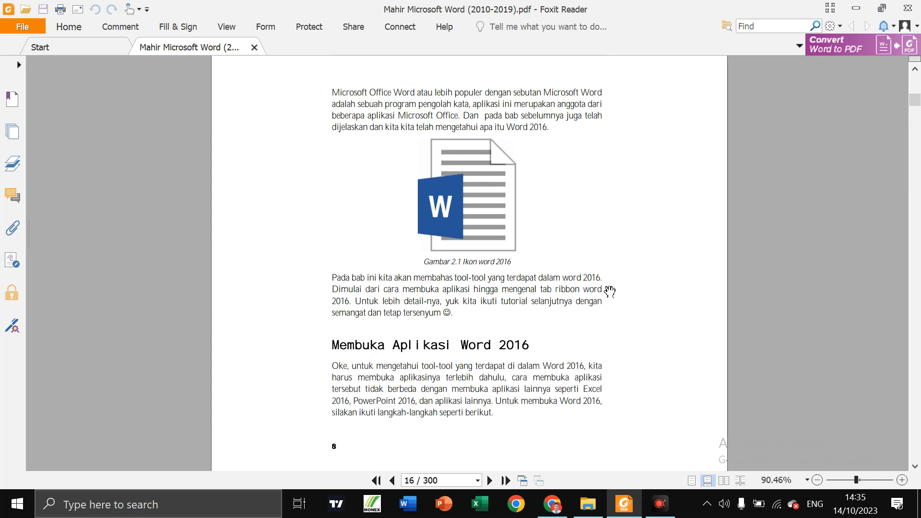
Read the "Membuka Aplikasi Word 2016" instructions for starting Word, from page 16 through the beginning of step 3.
scroll(609, 291, "down", 6)
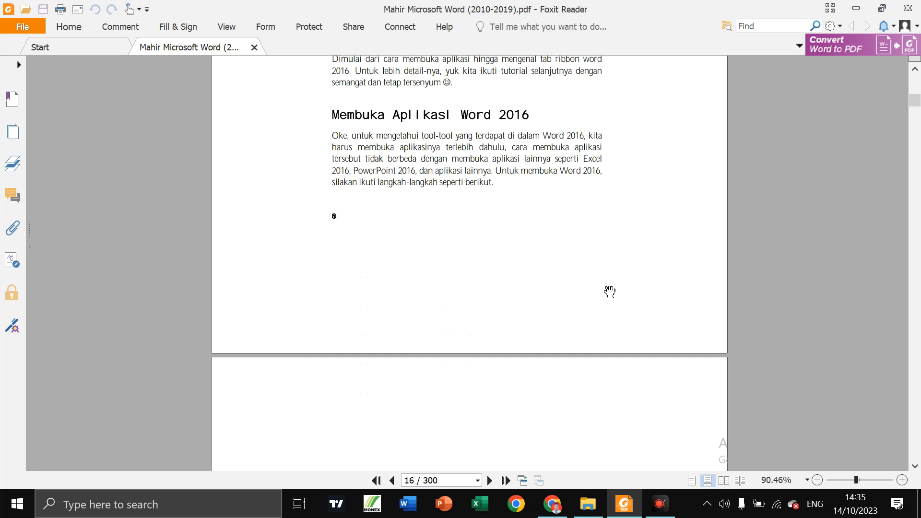
scroll(610, 291, "down", 2)
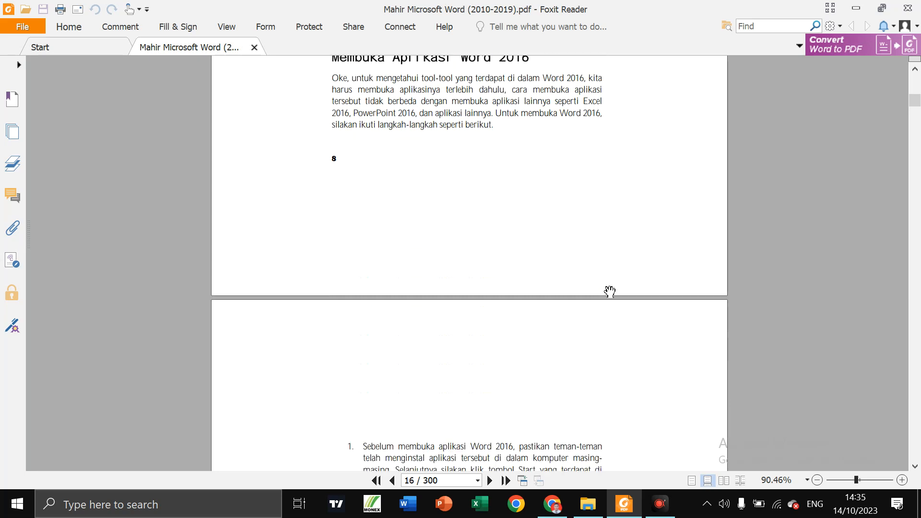
scroll(610, 291, "down", 8)
scroll(610, 292, "down", 9)
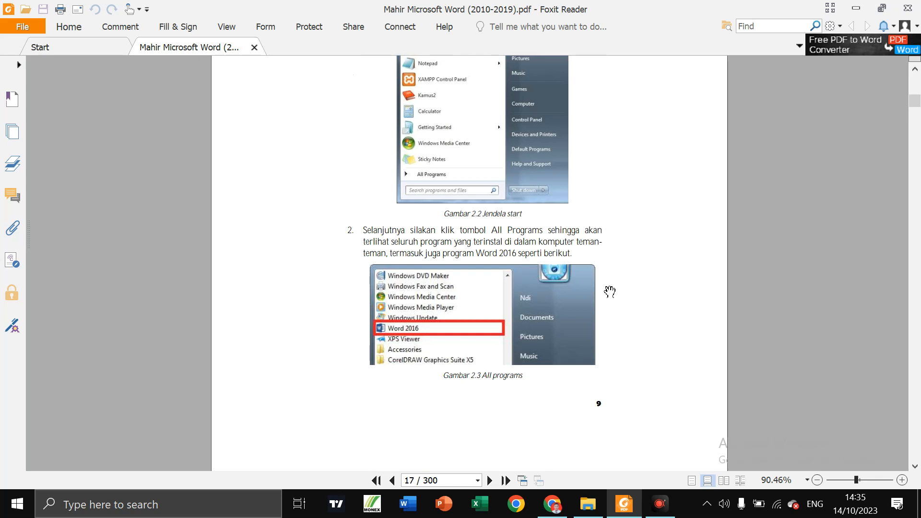
scroll(610, 291, "down", 1)
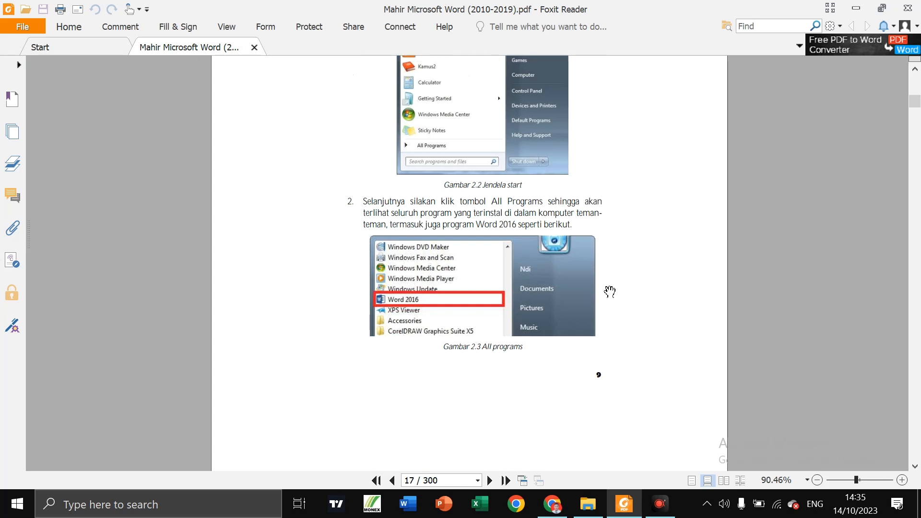
scroll(610, 291, "down", 8)
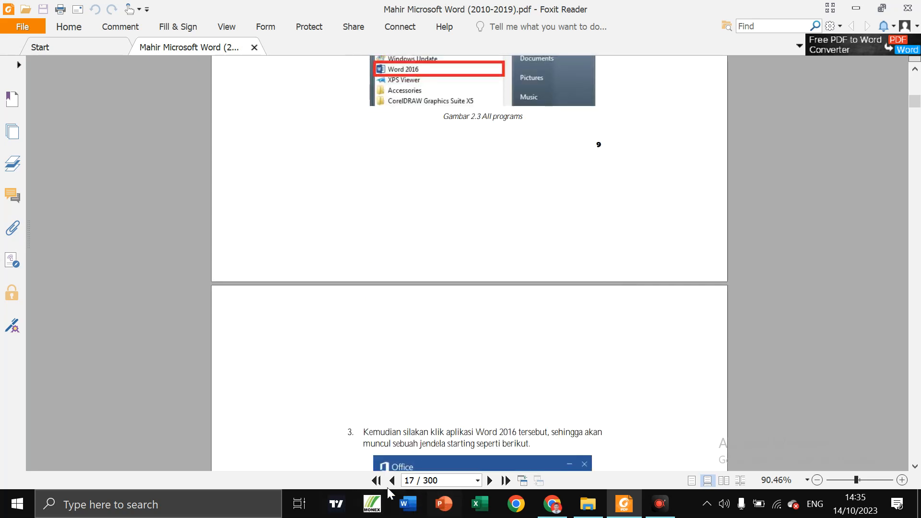
Find Word with a Windows search for "word", launch it and create a blank document.
left_click(407, 502)
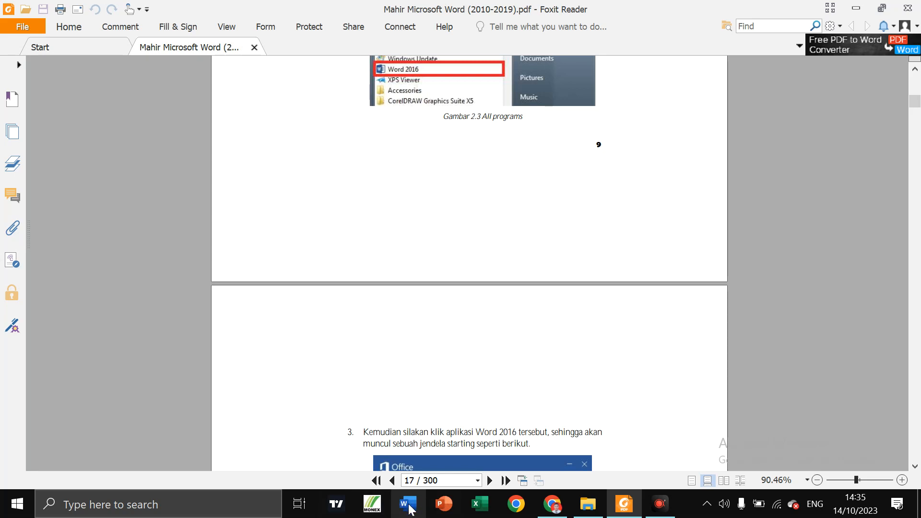
left_click(228, 513)
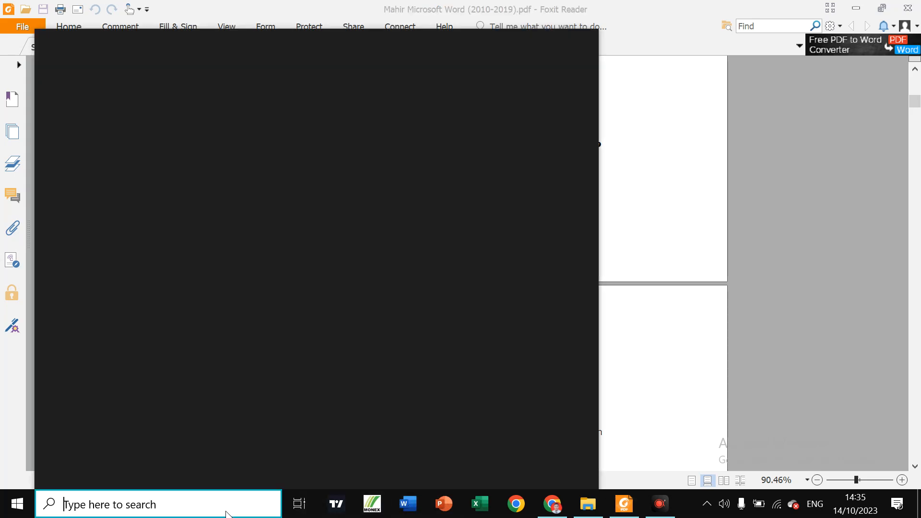
type("word")
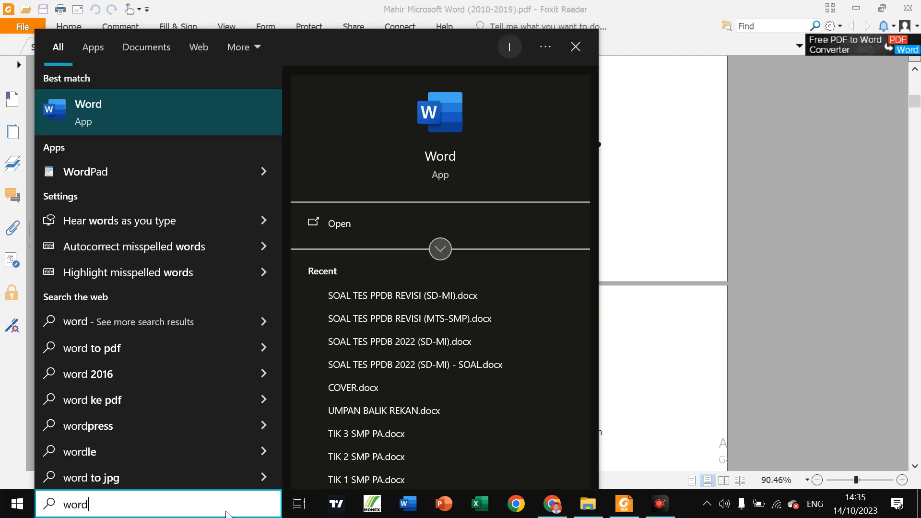
left_click(110, 111)
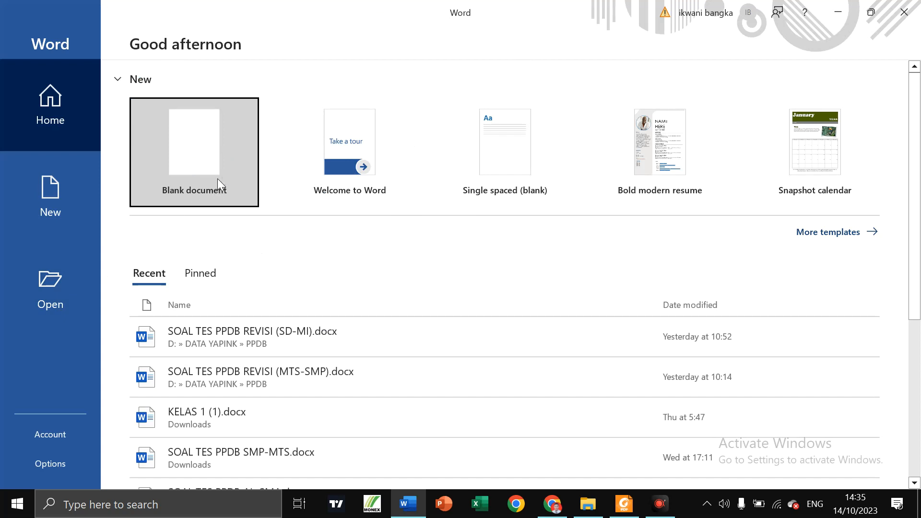
left_click(219, 154)
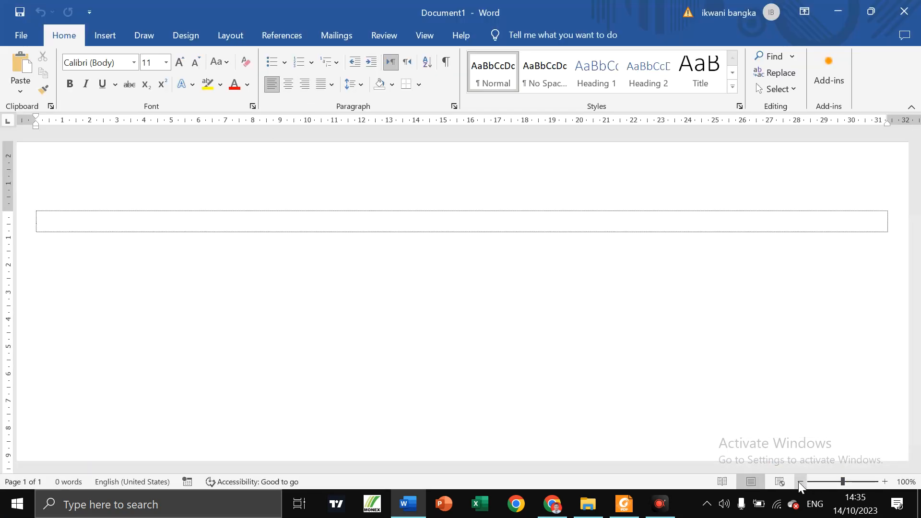
Zoom the blank document out to 40%.
left_click(800, 481)
left_click(800, 482)
left_click(800, 482)
left_click(800, 482)
left_click(800, 482)
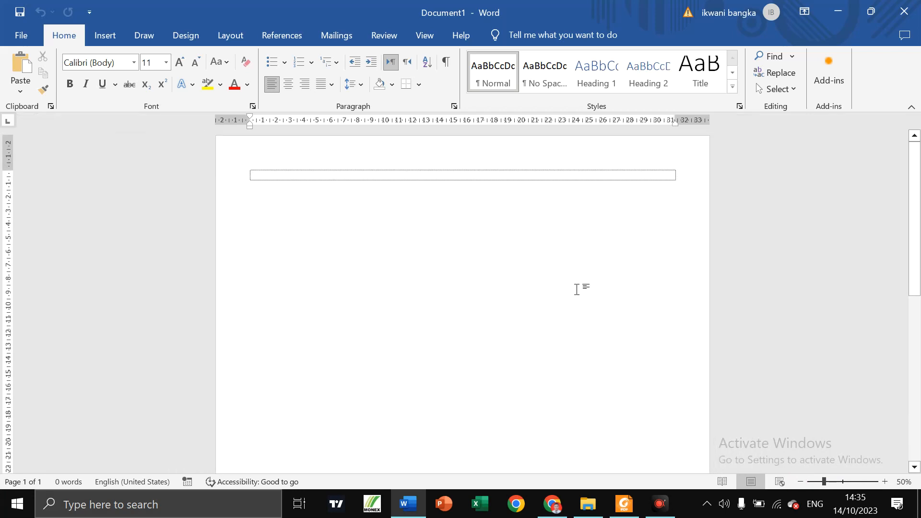
left_click(800, 482)
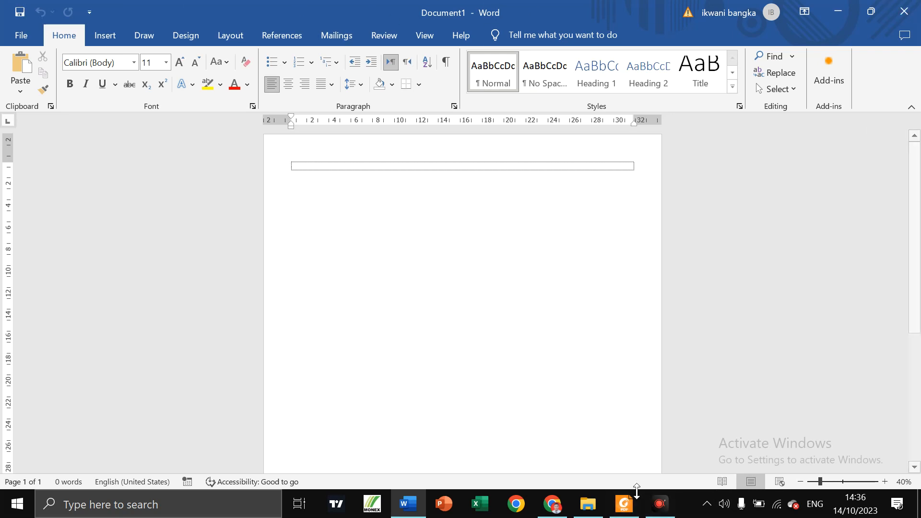
Switch back to Foxit Reader and read on from step 3 to the title bar figure under "Mengenal Tools Word 2016".
left_click(636, 504)
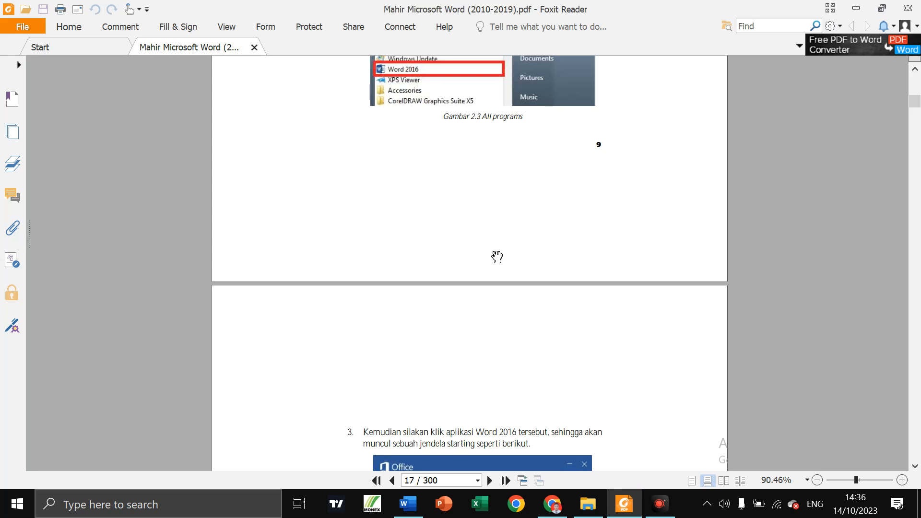
scroll(496, 257, "down", 5)
scroll(497, 258, "down", 7)
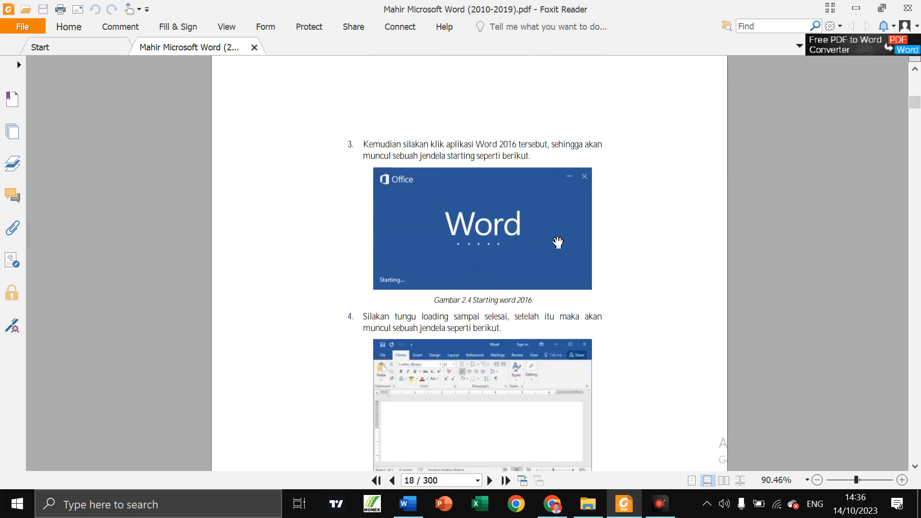
scroll(501, 259, "down", 10)
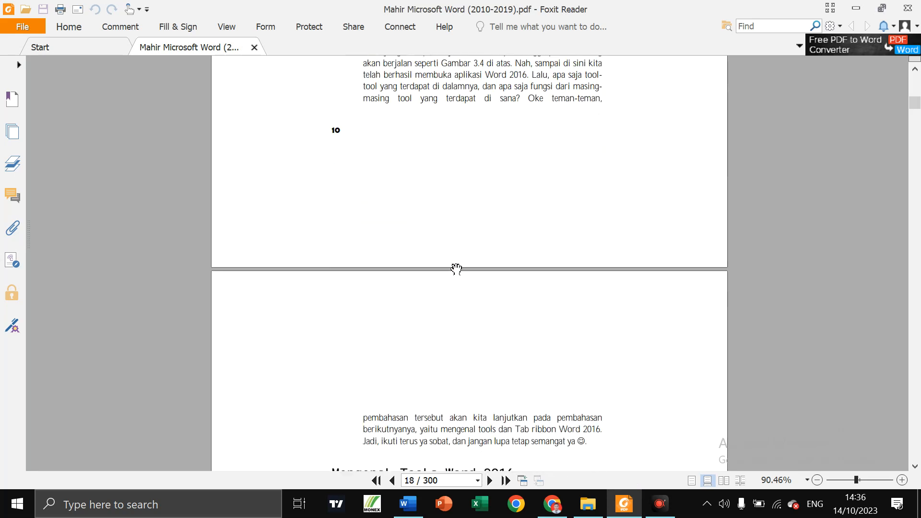
scroll(406, 250, "down", 3)
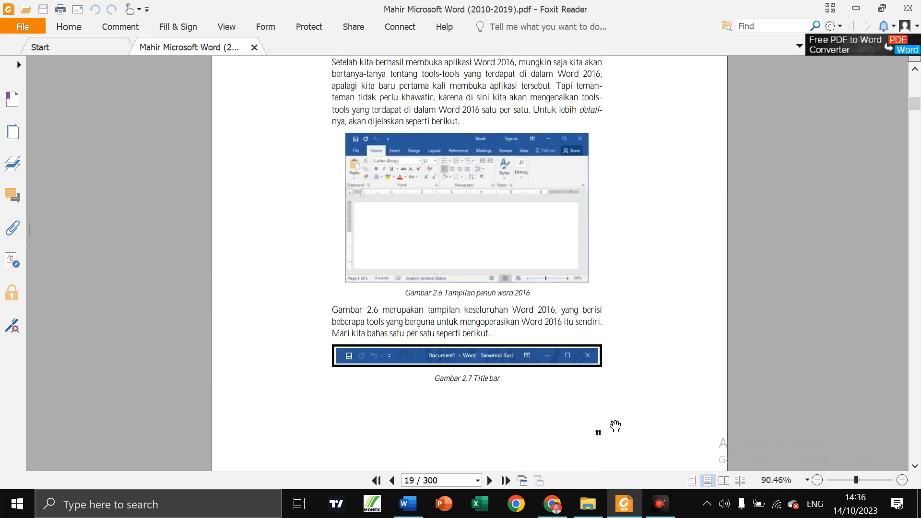
scroll(620, 275, "up", 2)
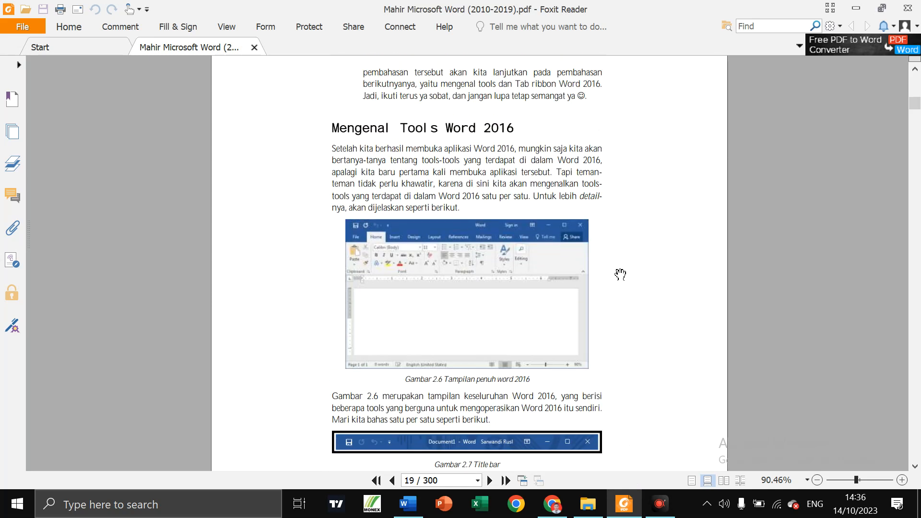
scroll(621, 274, "down", 2)
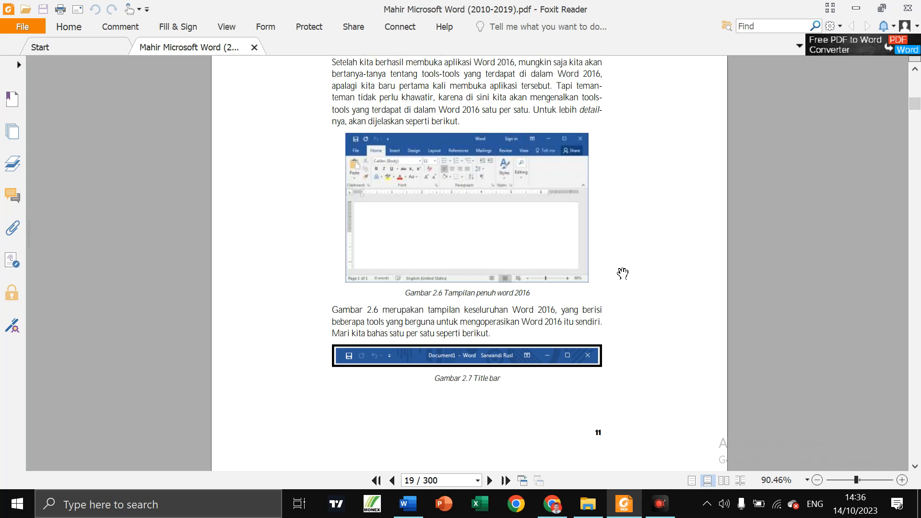
Read PDF pages 20 and 21 on the title bar buttons, tabs and ribbon, rulers and worksheet area.
scroll(623, 273, "down", 9)
scroll(624, 273, "down", 5)
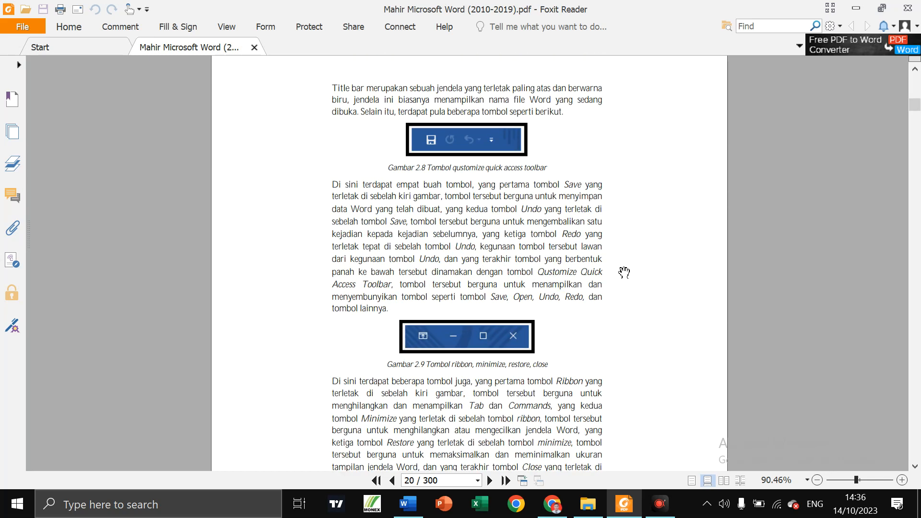
scroll(625, 273, "down", 11)
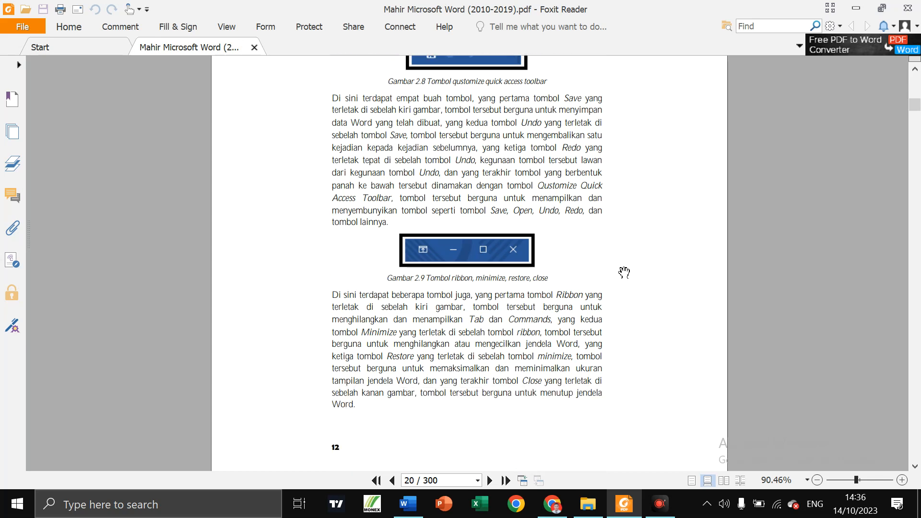
scroll(625, 273, "down", 2)
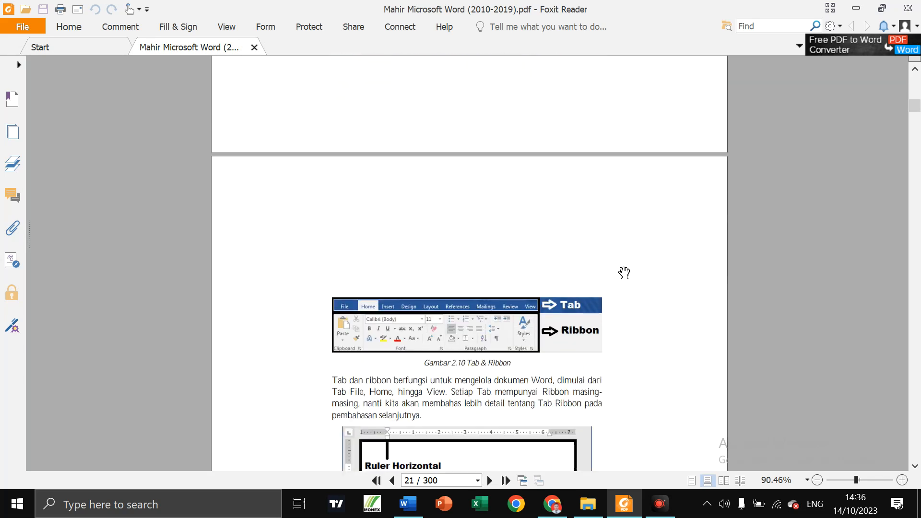
scroll(624, 273, "down", 3)
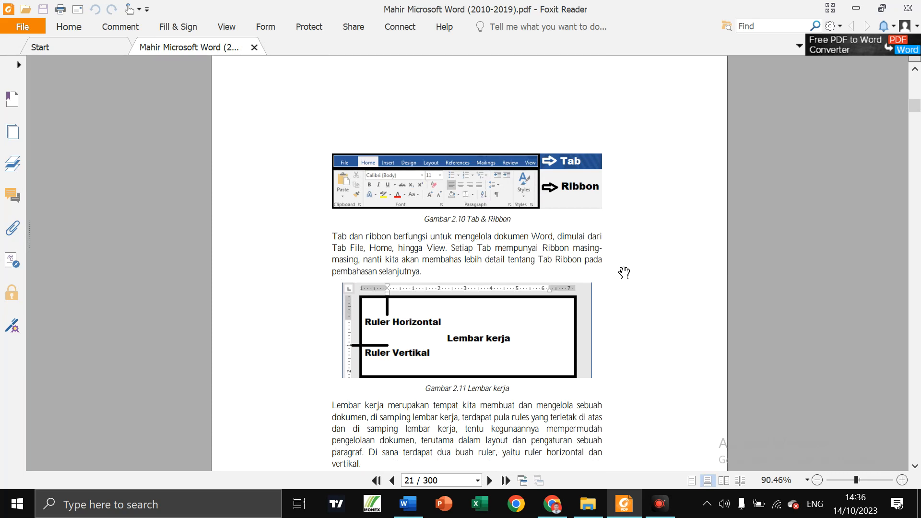
Switch to Word and review the ribbon commands of each category from Insert through View, ending on Home.
left_click(418, 510)
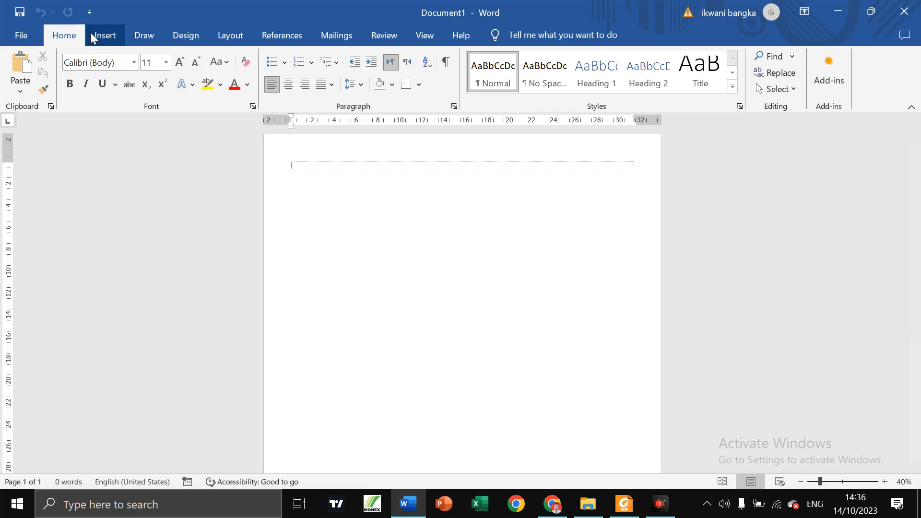
left_click(108, 36)
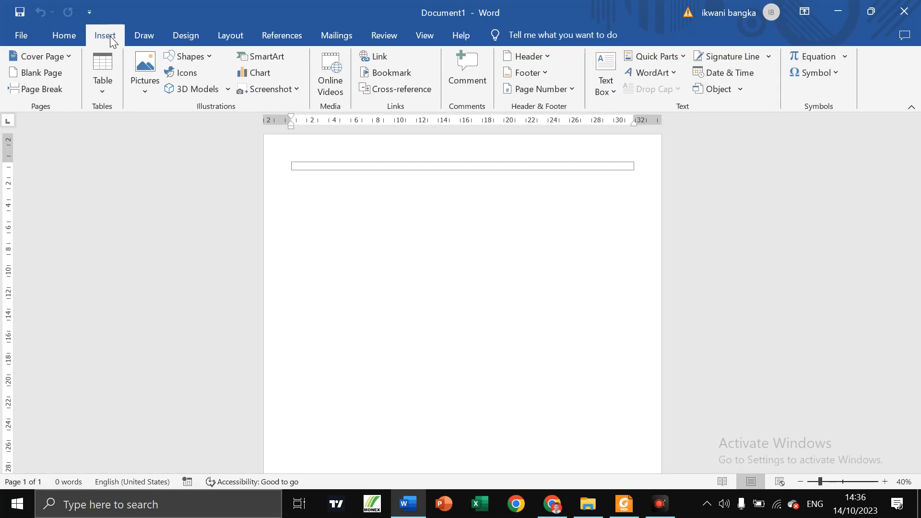
left_click(142, 36)
left_click(183, 37)
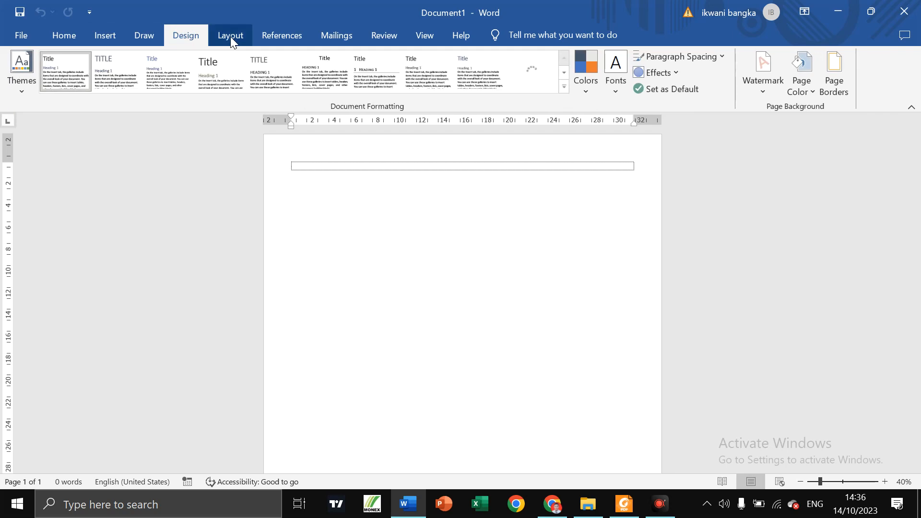
left_click(230, 36)
left_click(277, 38)
left_click(329, 37)
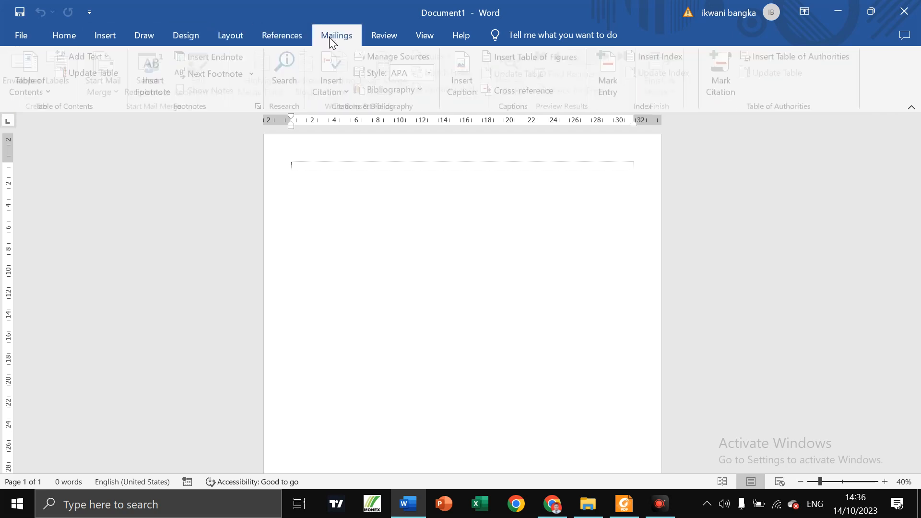
left_click(387, 38)
left_click(422, 37)
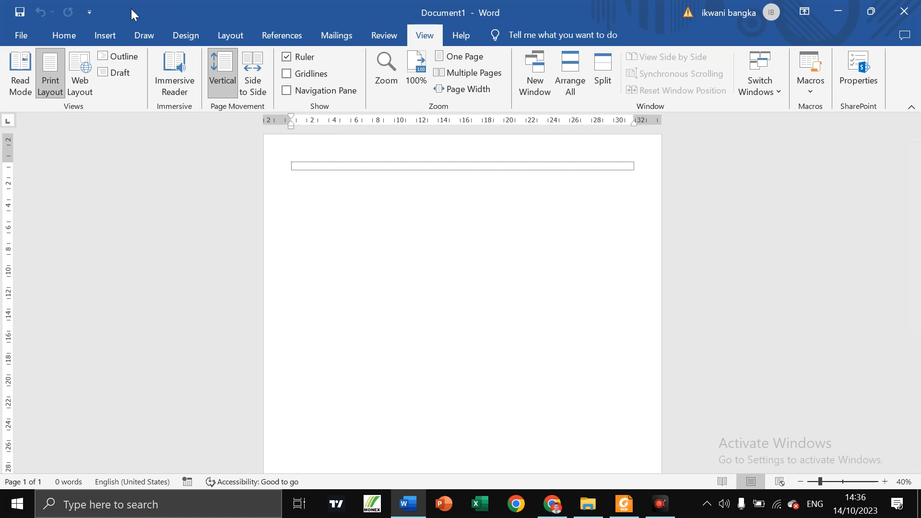
left_click(71, 37)
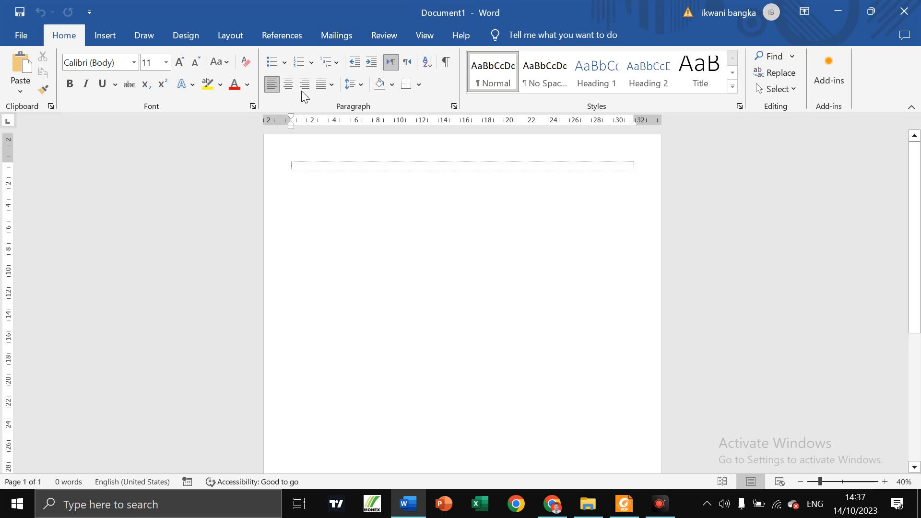
Start saving the new document to this PC and choose the Downloads folder as its location.
left_click(19, 12)
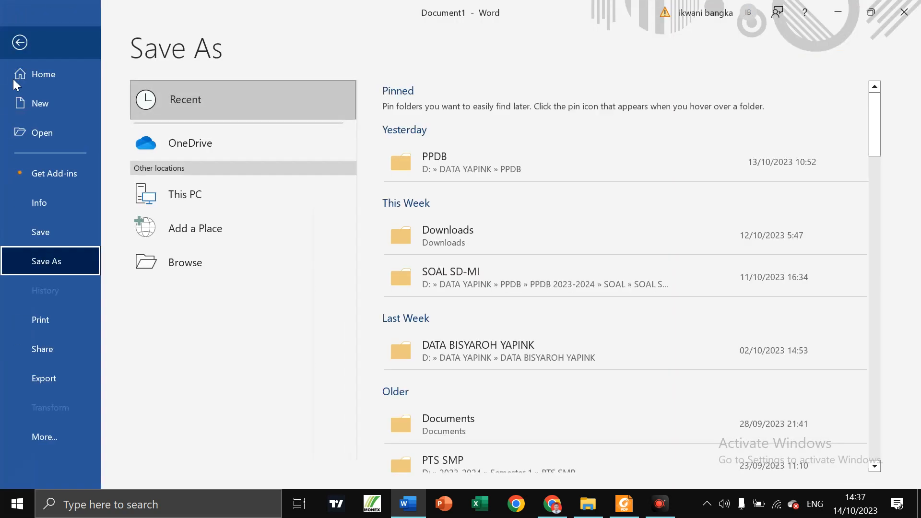
left_click(223, 202)
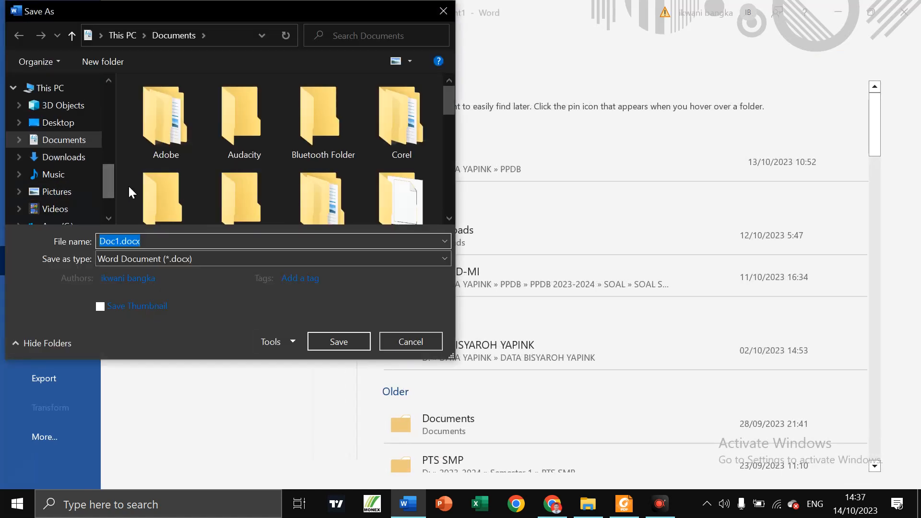
left_click(75, 163)
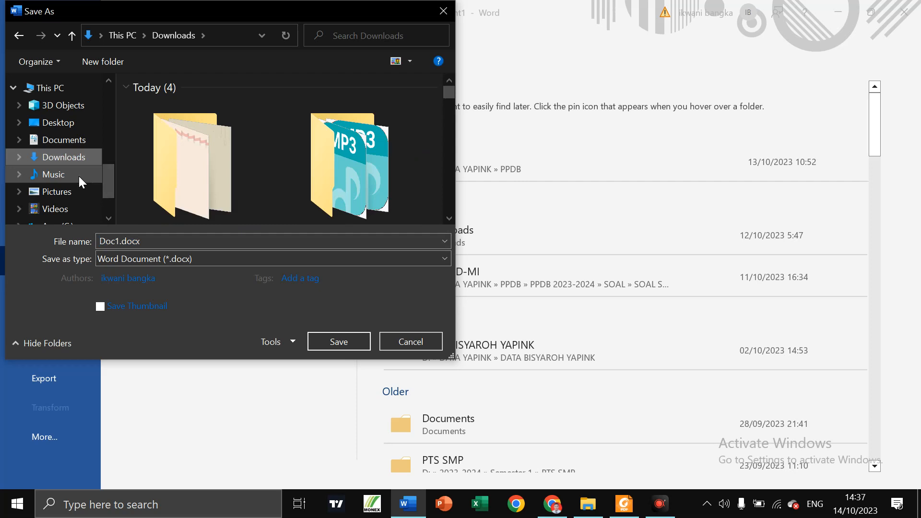
left_click(79, 177)
left_click(72, 161)
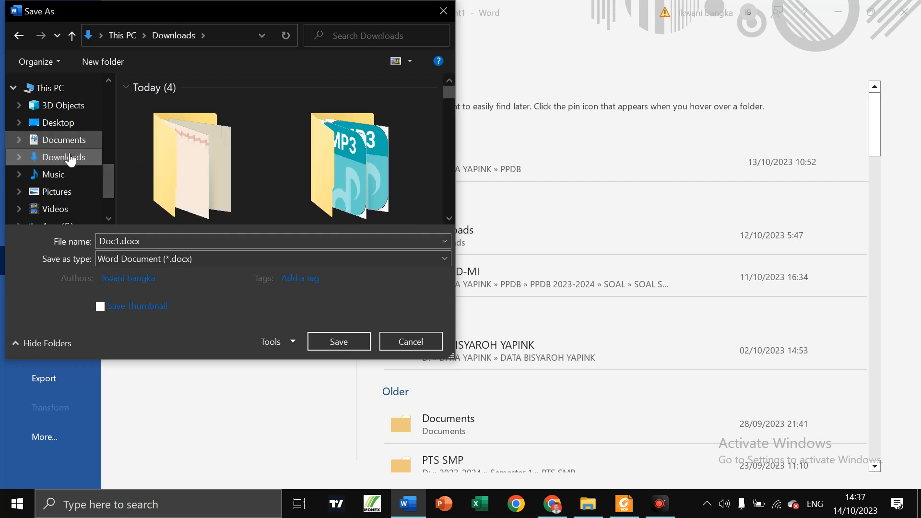
left_click(76, 141)
left_click(84, 160)
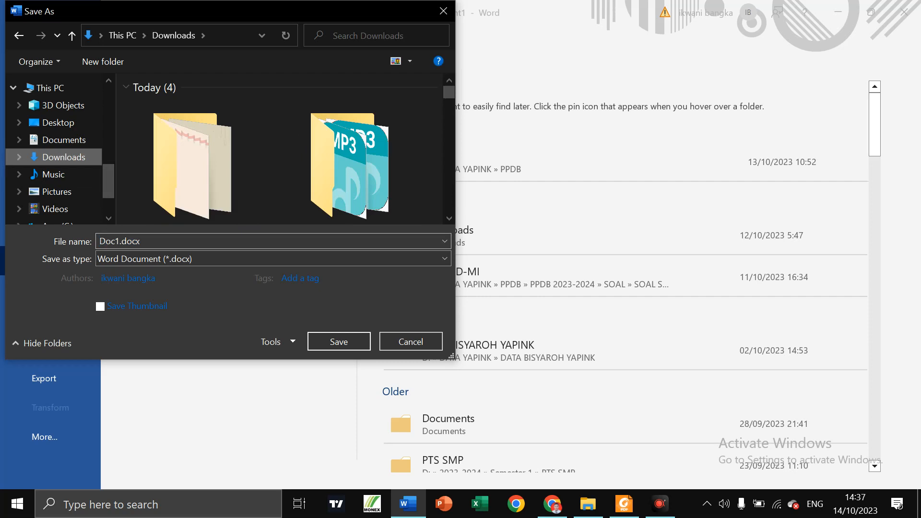
Name the file with the author's first name and save it as a Word document (*.docx).
left_click(120, 240)
key("BackSpace")
key("BackSpace")
key("BackSpace")
key("BackSpace")
type("ikwani")
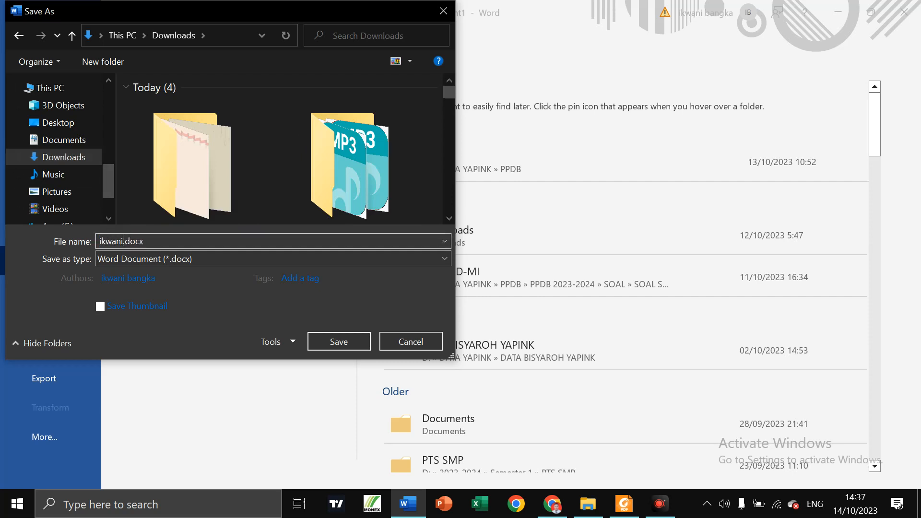
left_click(329, 339)
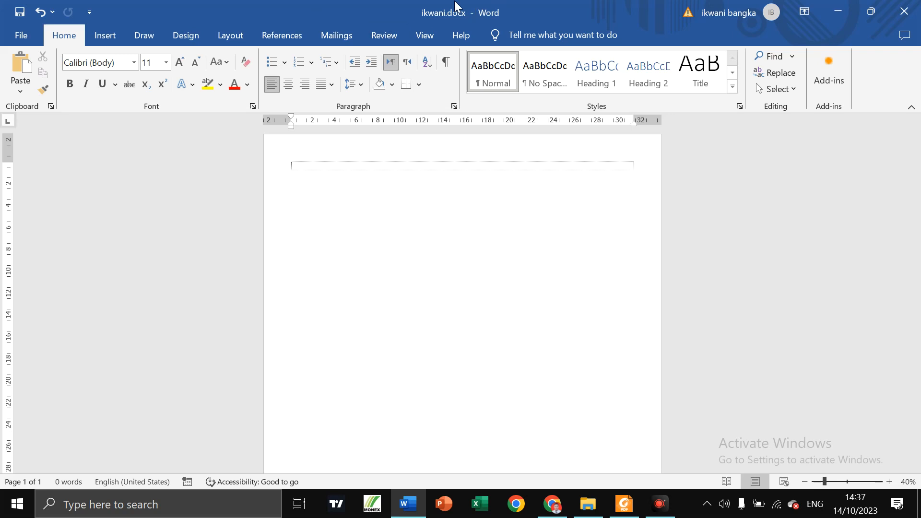
Save the document again, view the list of undoable actions, and close the list without undoing anything.
left_click(20, 12)
left_click(52, 12)
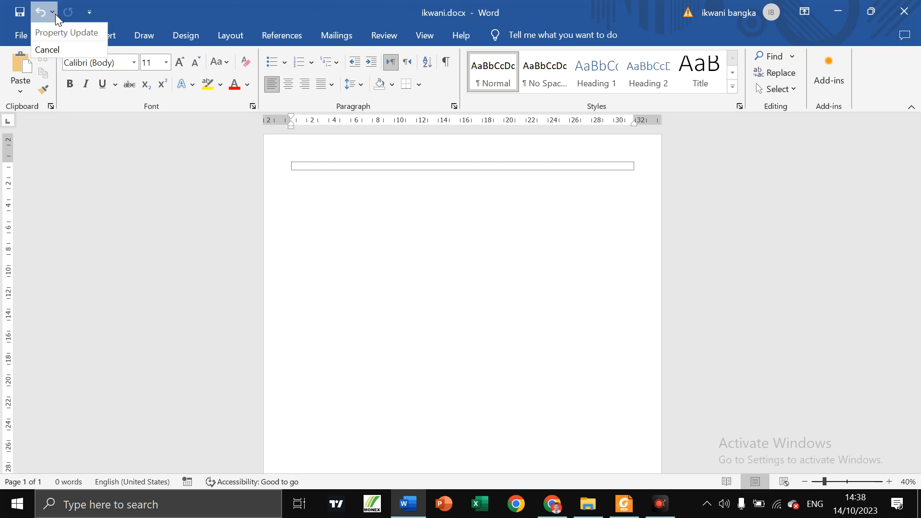
left_click(124, 5)
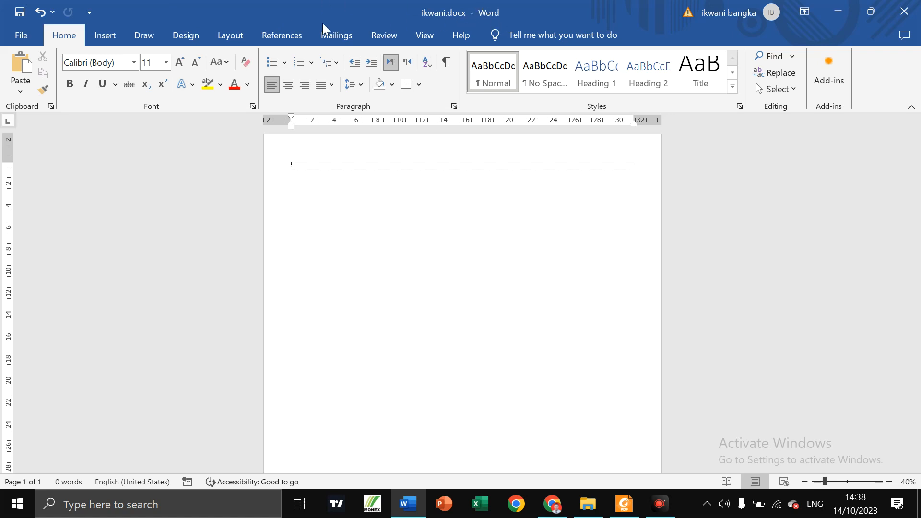
Demonstrate the Word window controls by minimizing and reopening it, and switching between restored and maximized size.
left_click(838, 11)
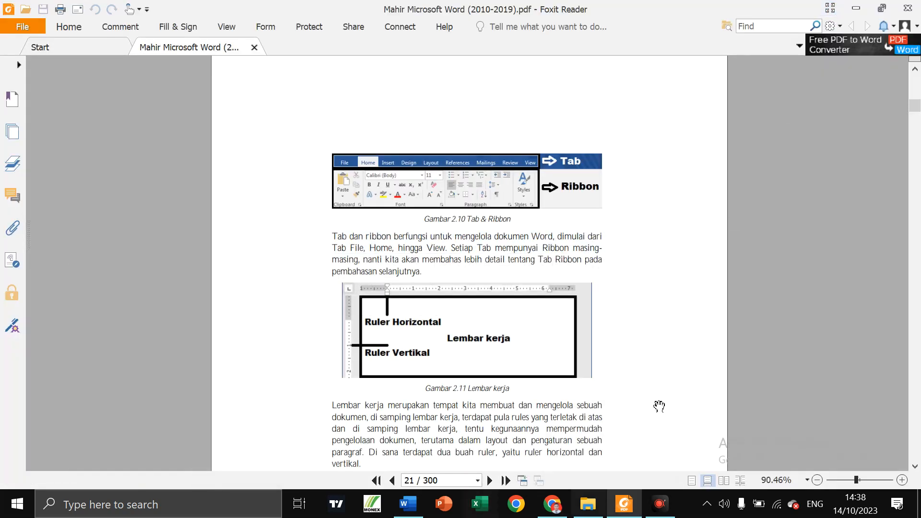
left_click(412, 512)
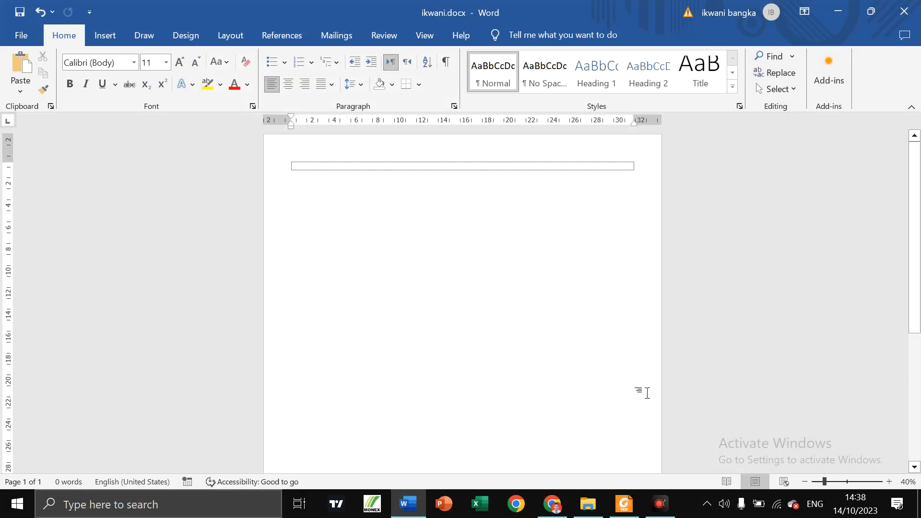
left_click(871, 13)
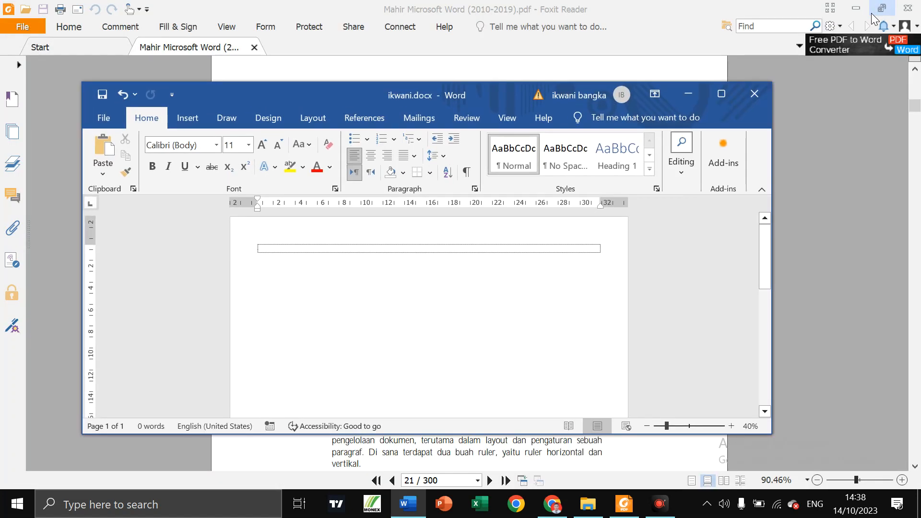
left_click(722, 94)
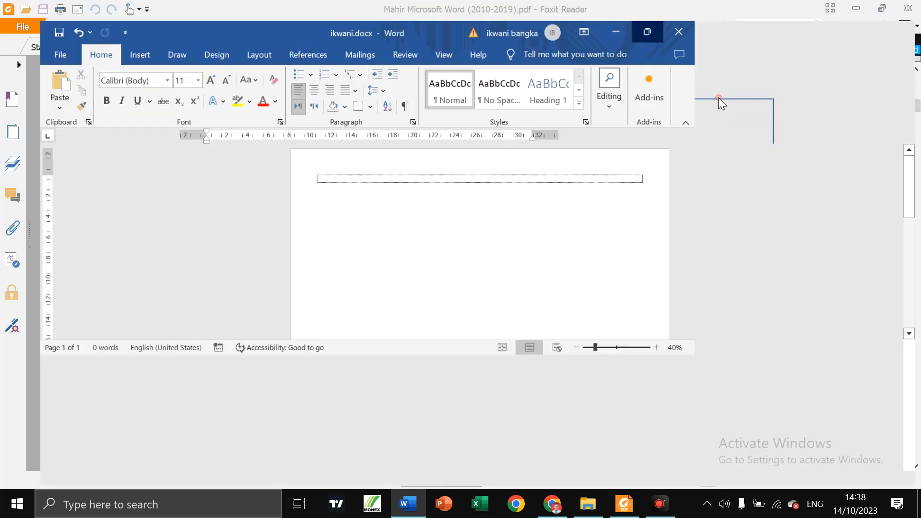
left_click(874, 18)
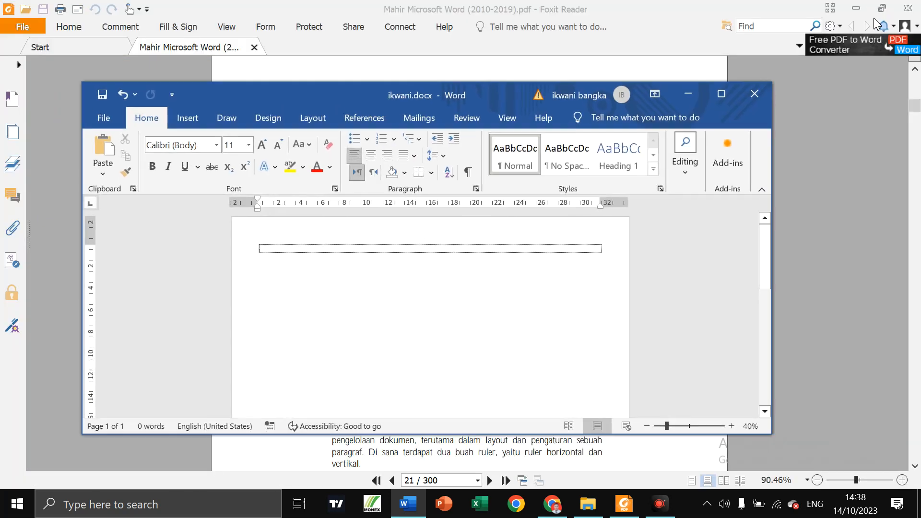
left_click(723, 96)
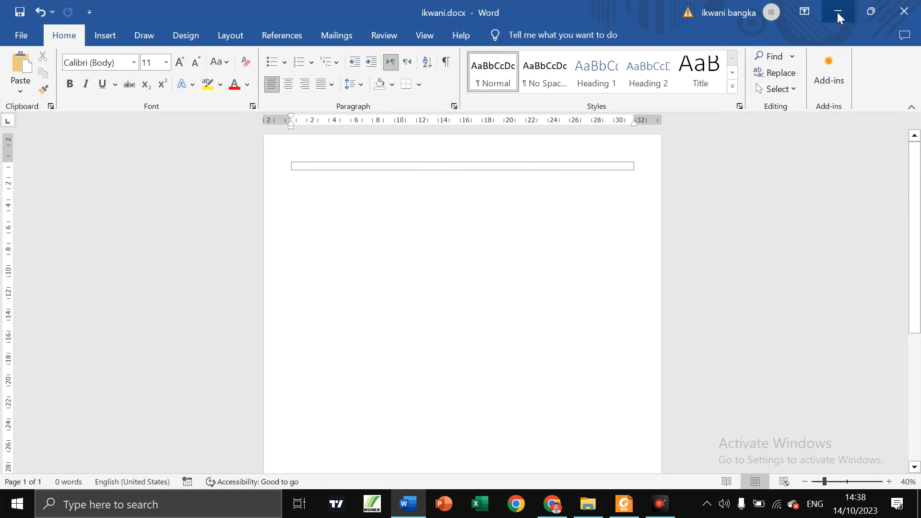
left_click(837, 13)
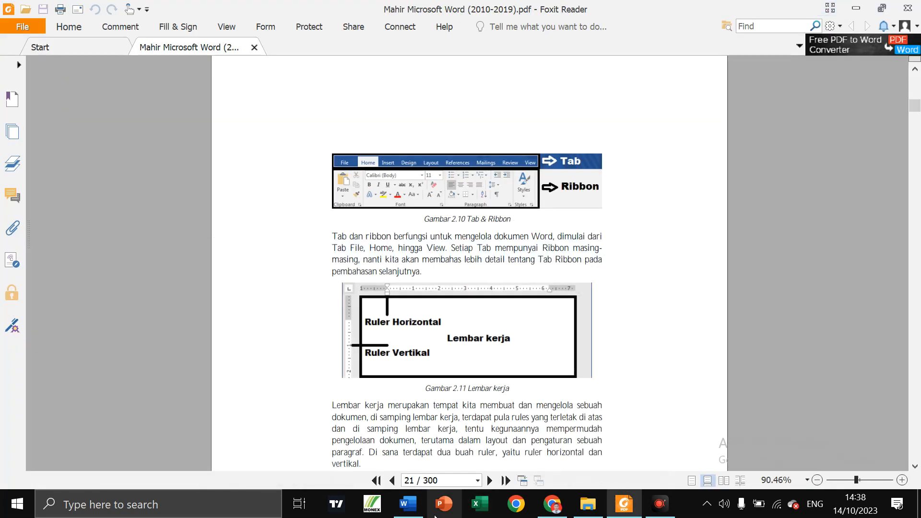
left_click(423, 511)
Restore the Word window to a smaller size, resize its width and height over the PDF, and maximize it again.
left_click(874, 18)
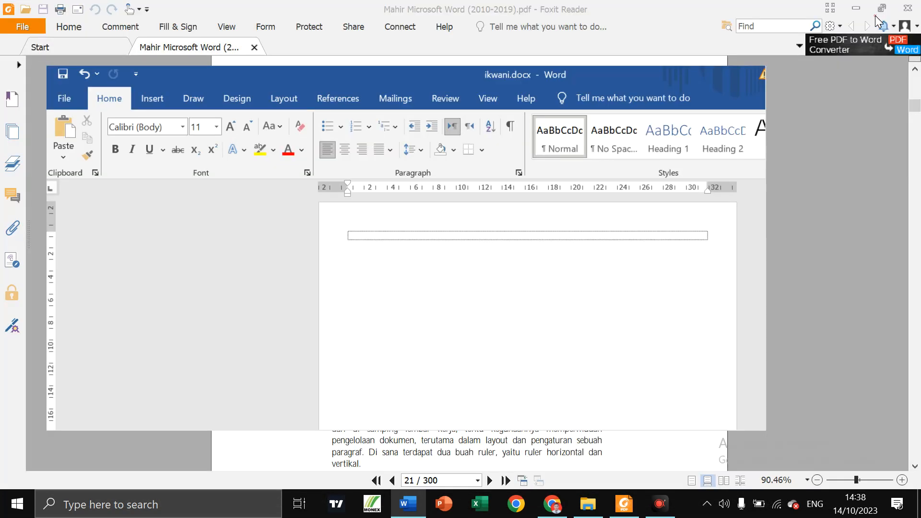
left_click_drag(772, 145, 451, 182)
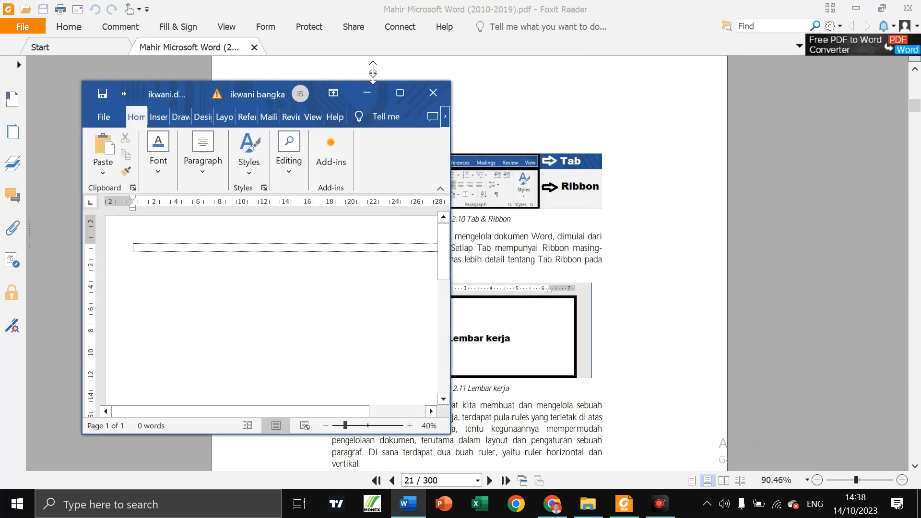
left_click_drag(373, 79, 373, 1)
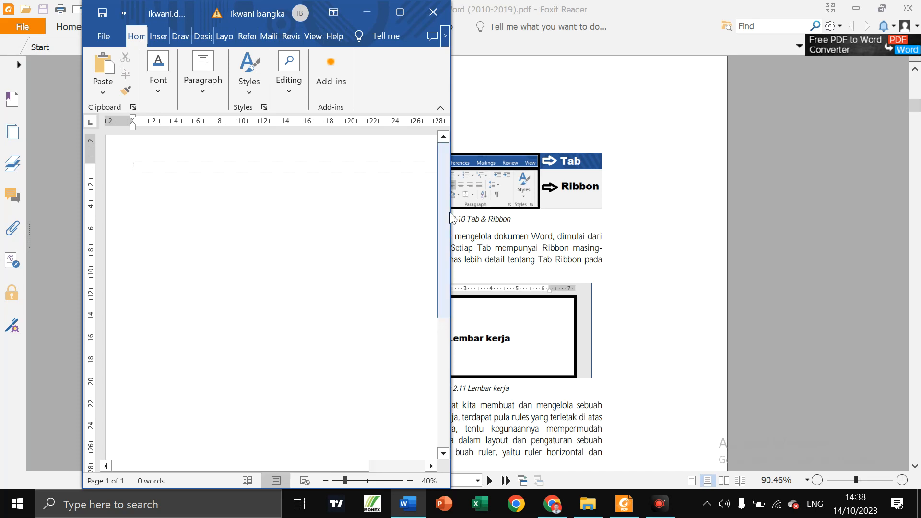
left_click_drag(451, 219, 511, 216)
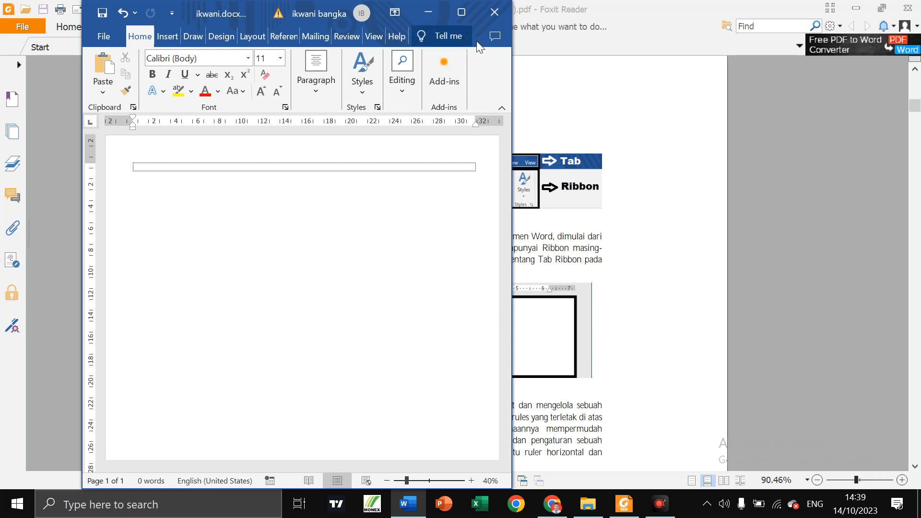
left_click(461, 12)
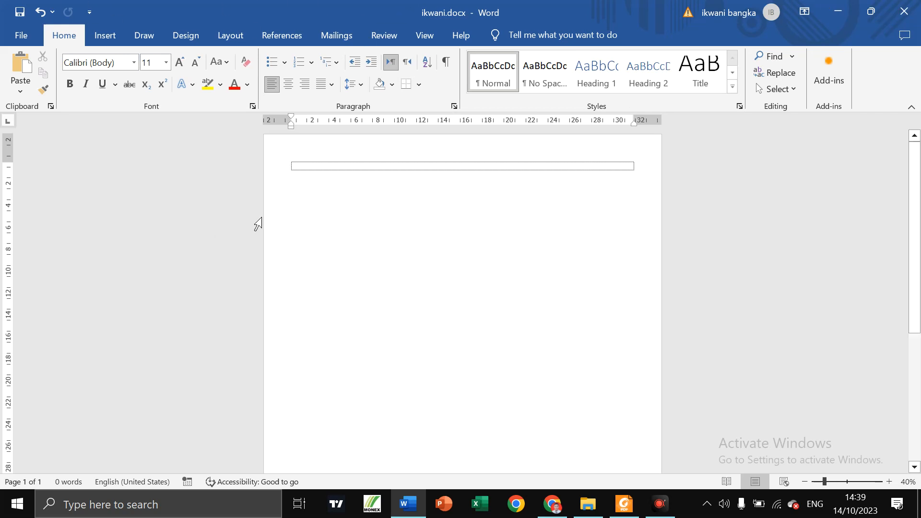
View the File page with its new, recent, save and print options, and return to the document.
left_click(25, 36)
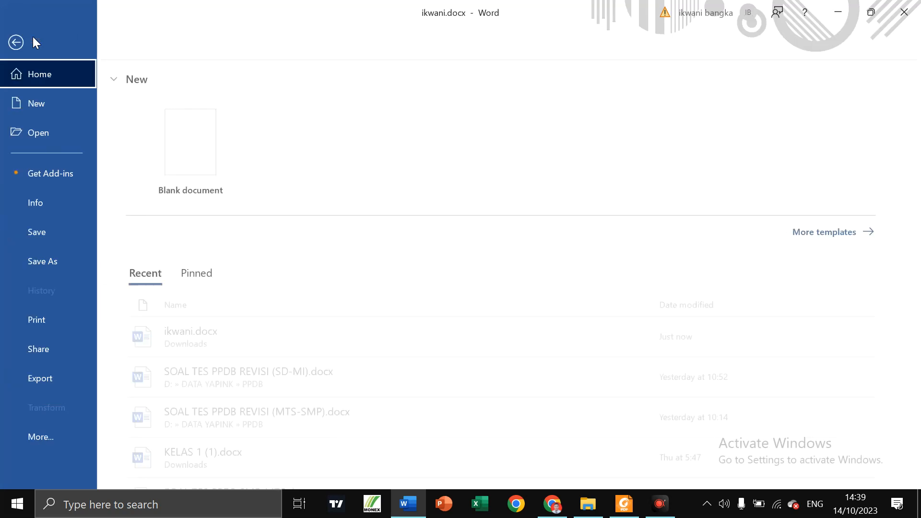
left_click(20, 42)
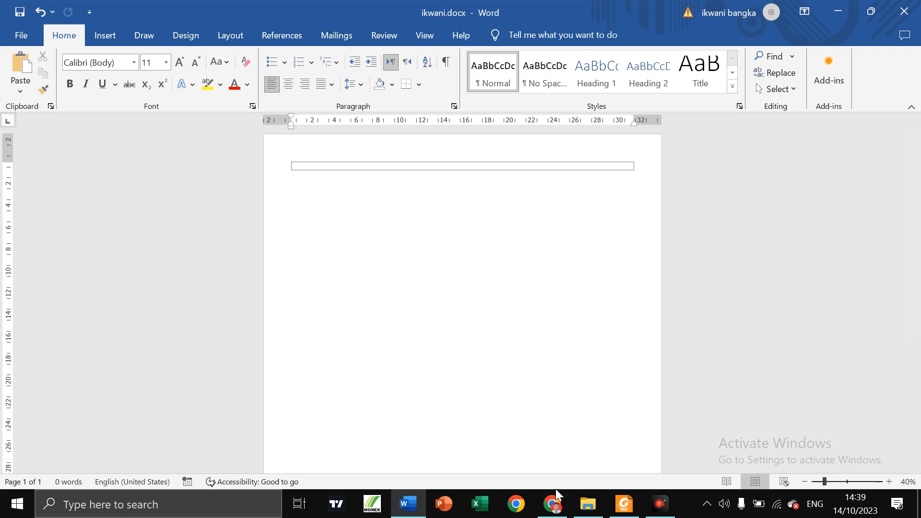
Switch to Foxit Reader and read PDF pages 21 and 22 on scroll bars, page number and zoom controls.
left_click(624, 504)
scroll(580, 442, "down", 5)
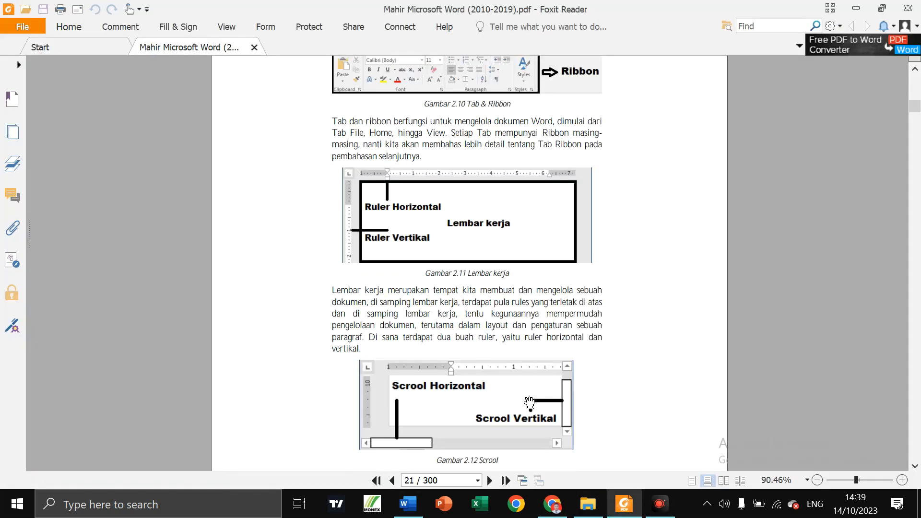
scroll(565, 354, "down", 7)
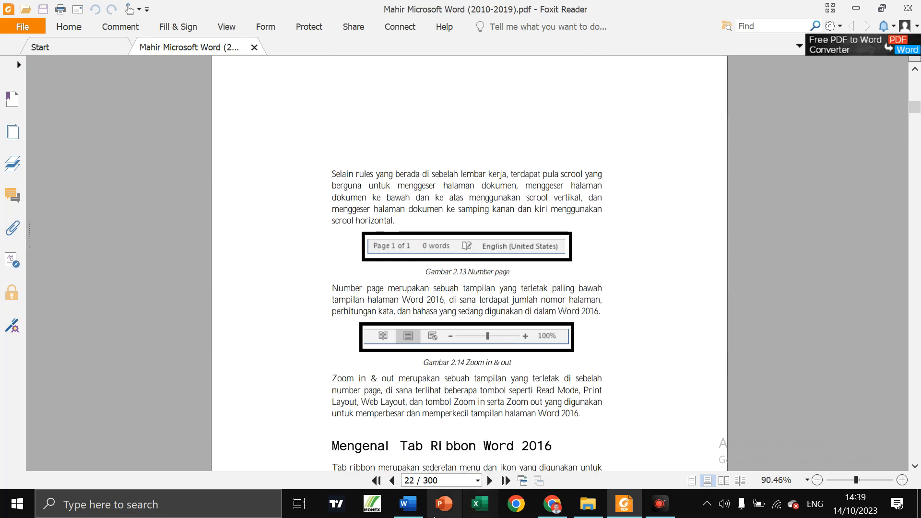
Switch back to Word and compare the ribbon commands of Insert and Home.
left_click(408, 504)
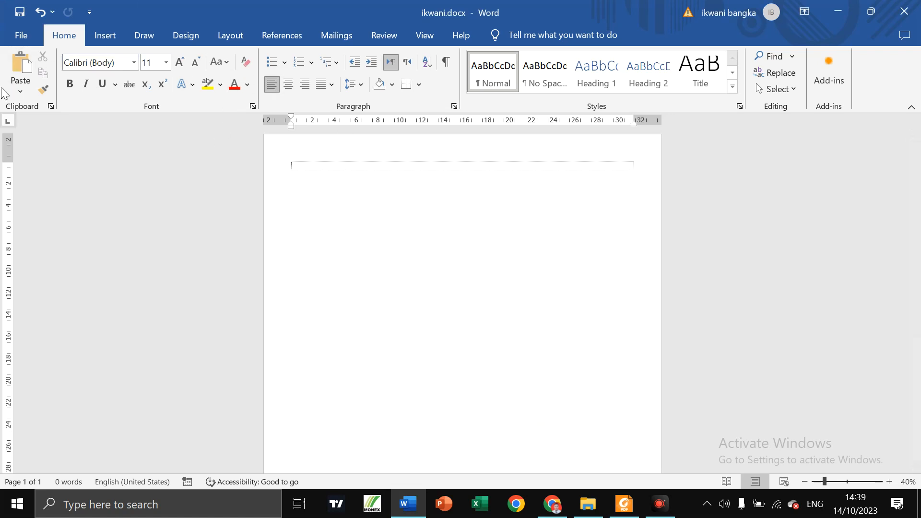
left_click(114, 39)
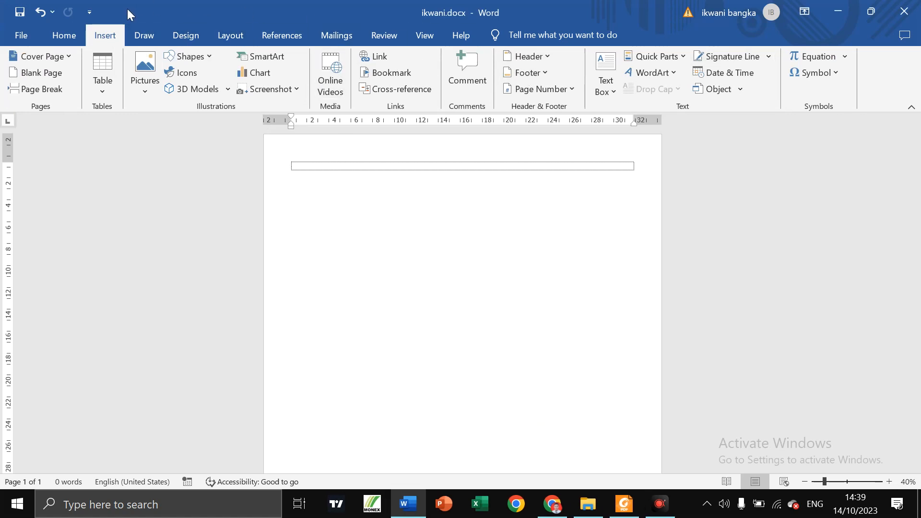
left_click(70, 41)
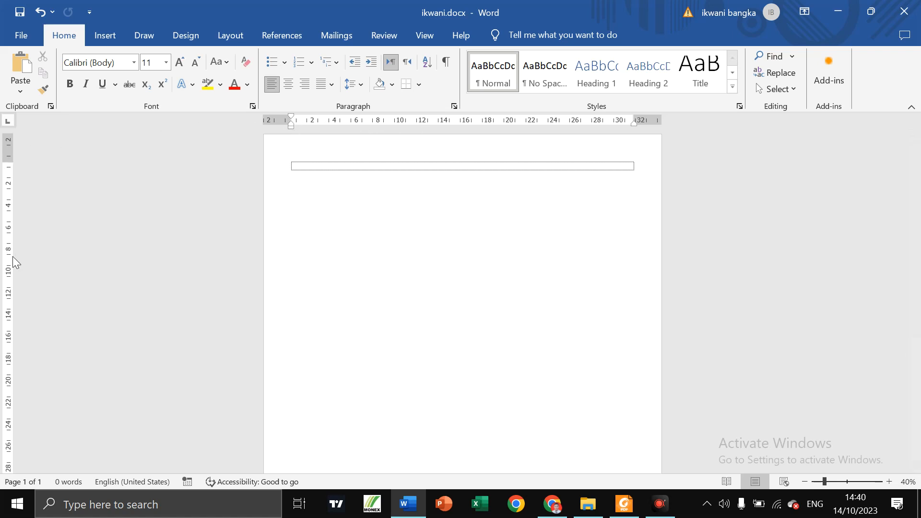
Place a left tab stop at 6 cm on the horizontal ruler, close the Tabs dialog, and add a second stop just beside it.
left_click(297, 167)
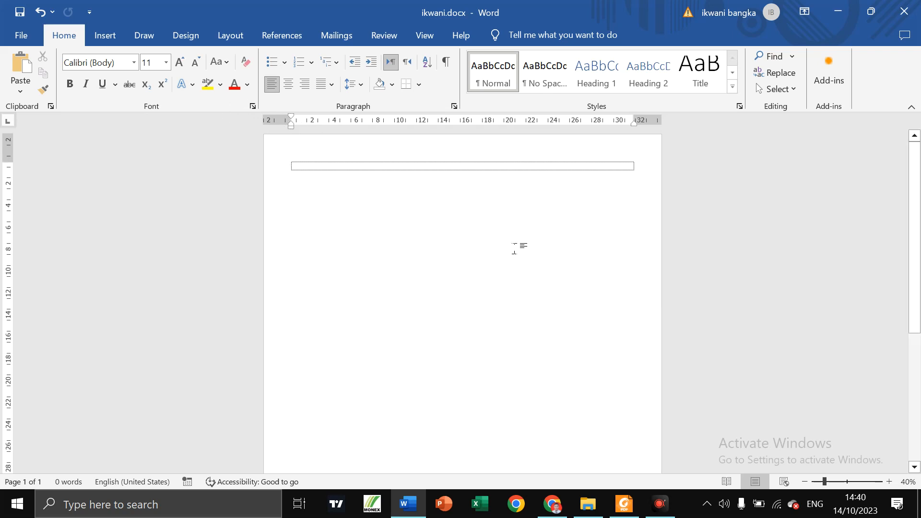
double_click(358, 119)
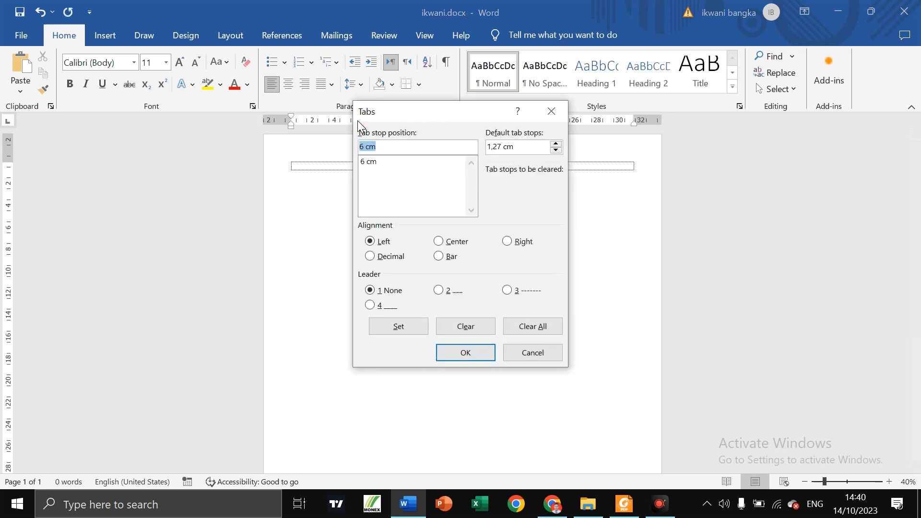
left_click(557, 119)
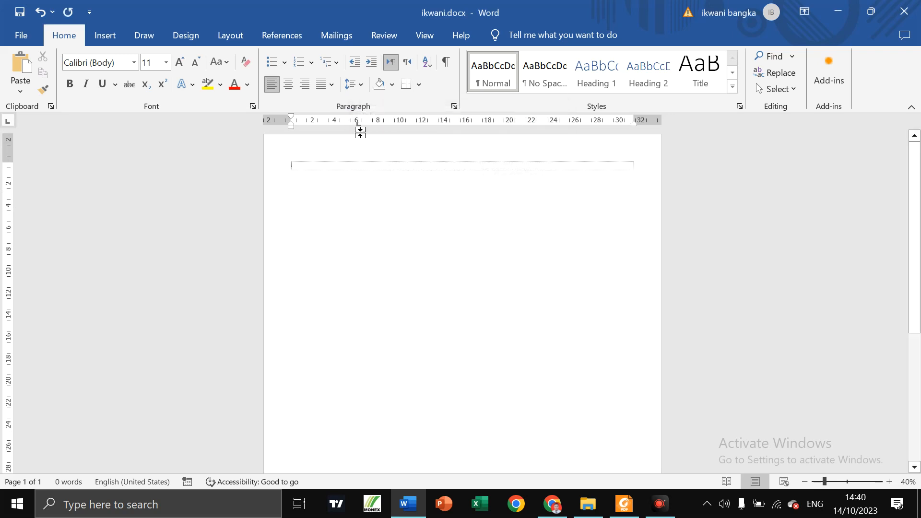
mouse_move(359, 126)
left_mouse_down()
mouse_move(384, 125)
mouse_move(360, 128)
left_mouse_up()
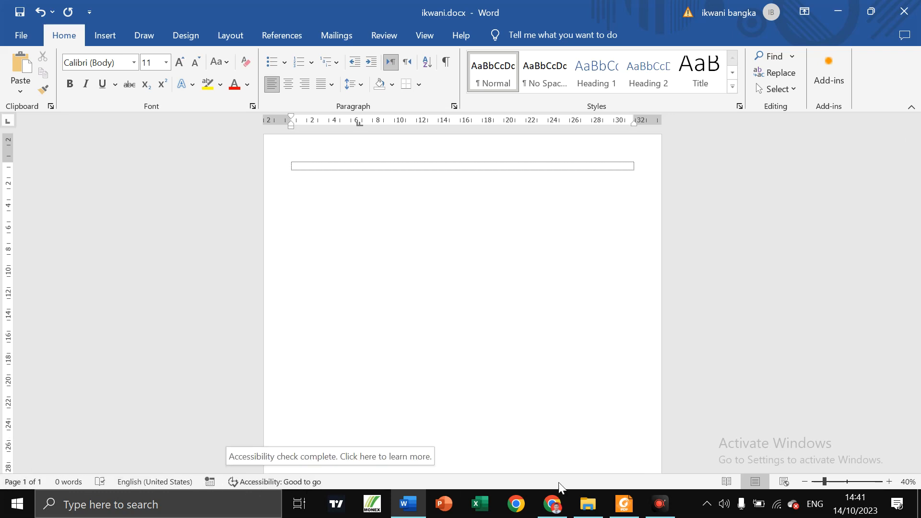
Show the document in Read Mode, return to Print Layout, and switch to Web Layout.
left_click(736, 477)
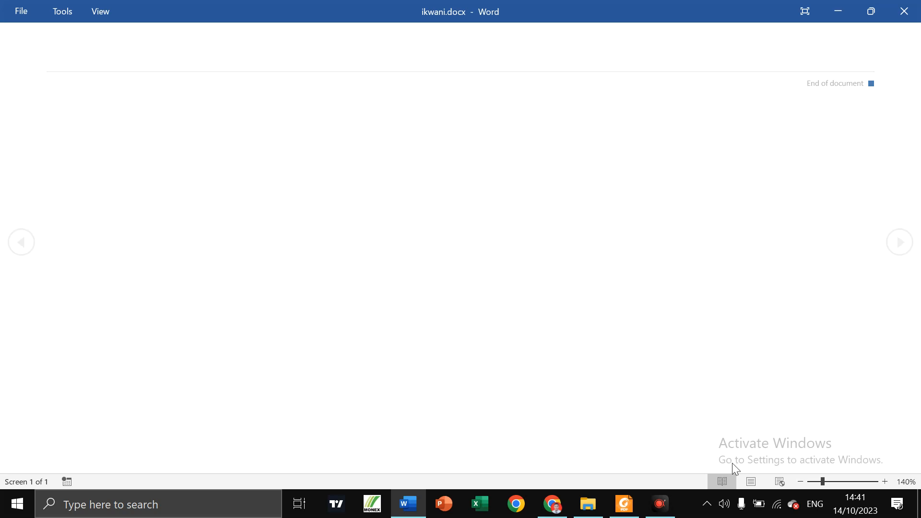
left_click(752, 482)
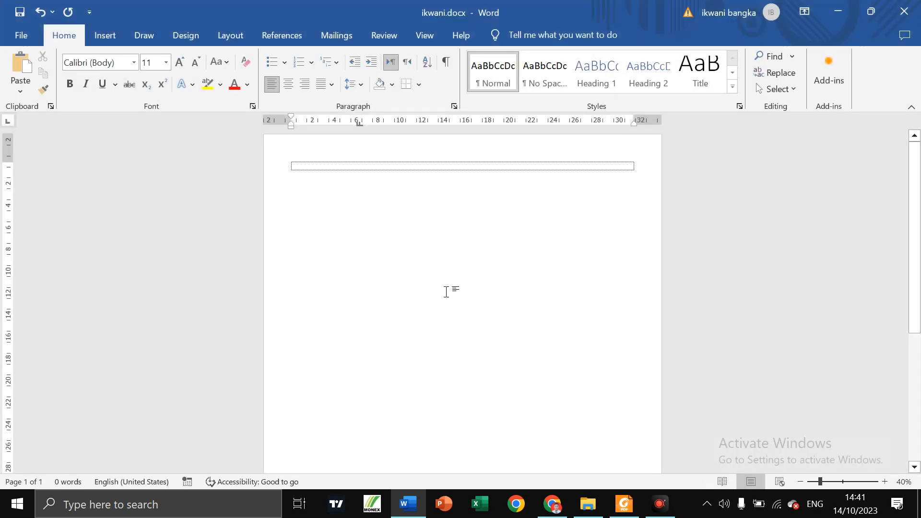
left_click(781, 481)
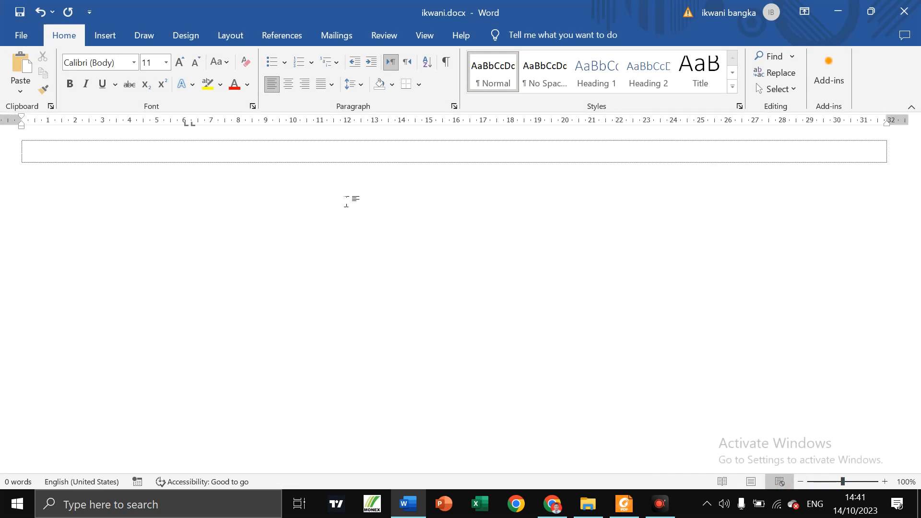
Enter the sample text "vnvn" in Web Layout, delete it again, and return the document to Print Layout.
type("vnvn")
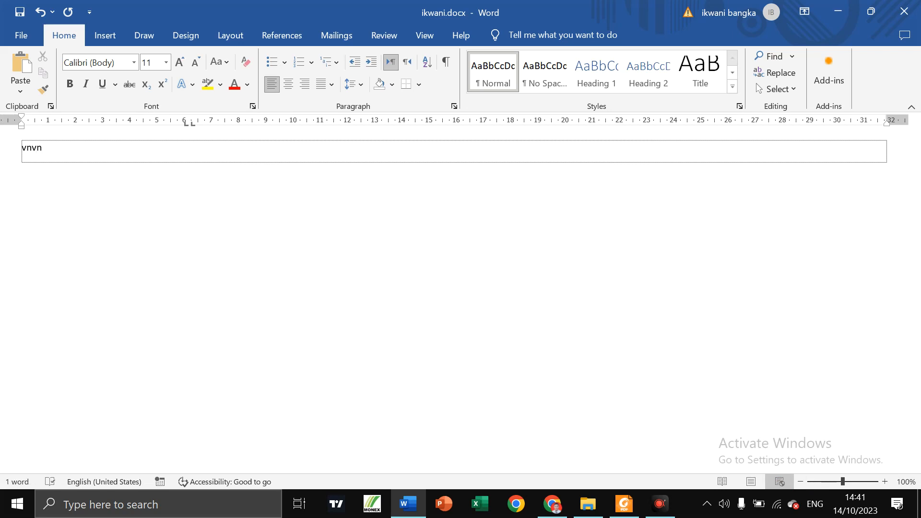
key("BackSpace")
left_click(751, 481)
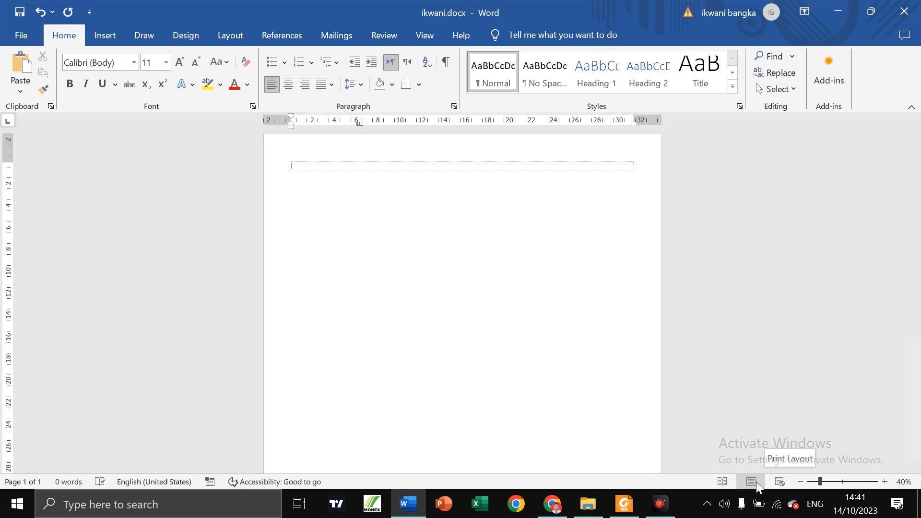
scroll(434, 317, "down", 2)
scroll(434, 317, "up", 2)
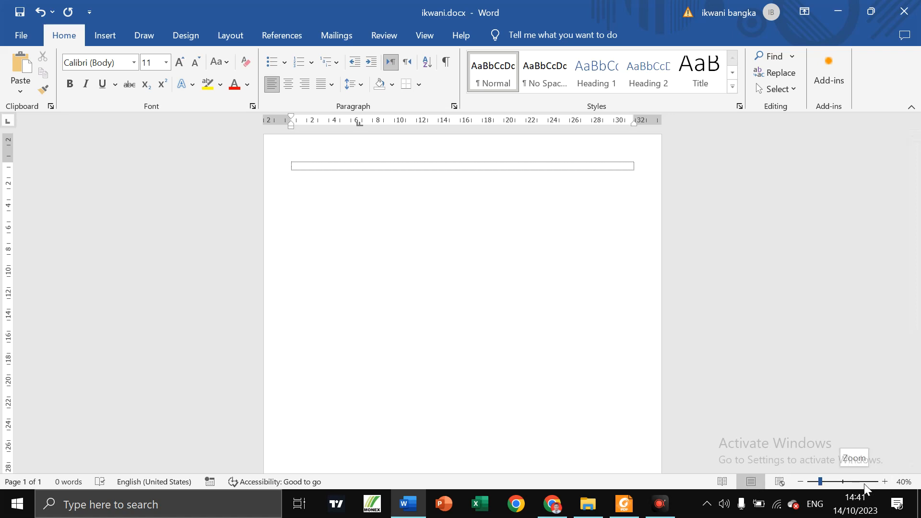
Enlarge the document view in increments up to 100% zoom.
left_click(801, 481)
left_click(886, 482)
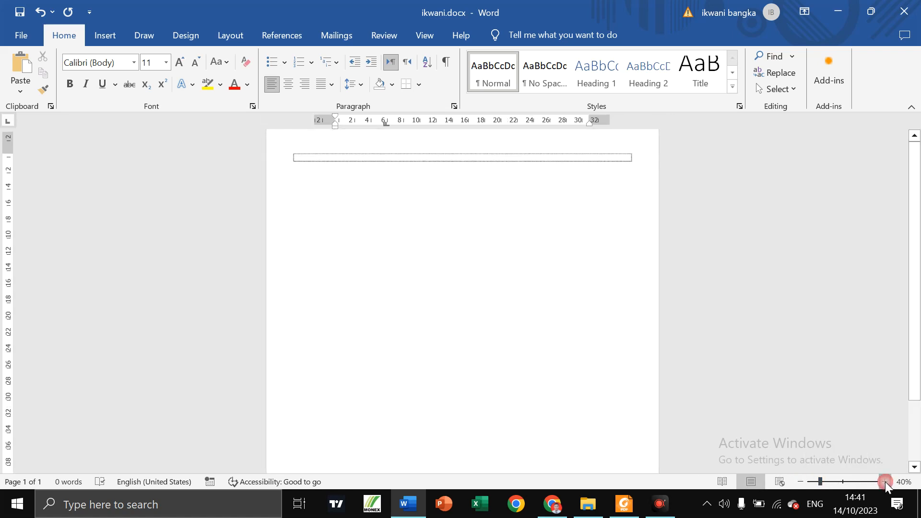
left_click(886, 481)
left_click(886, 482)
left_click(885, 481)
left_click(885, 482)
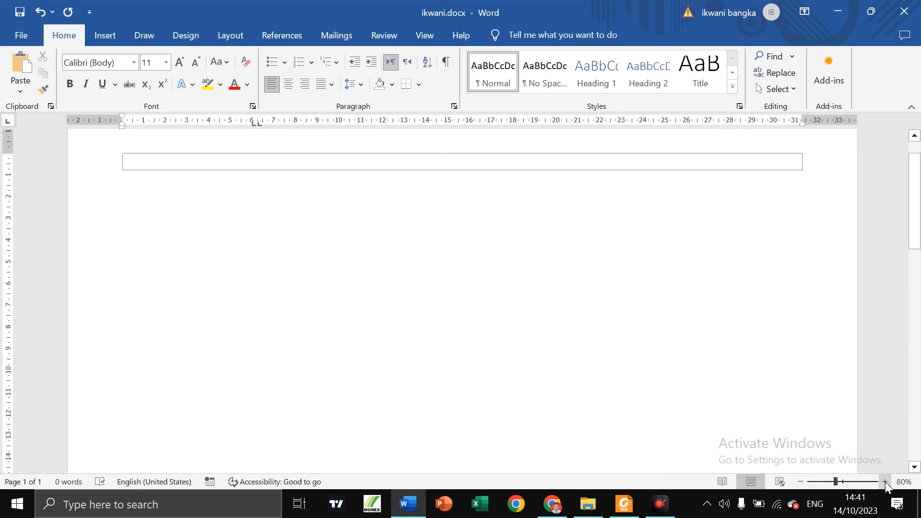
left_click(885, 482)
left_click(885, 482)
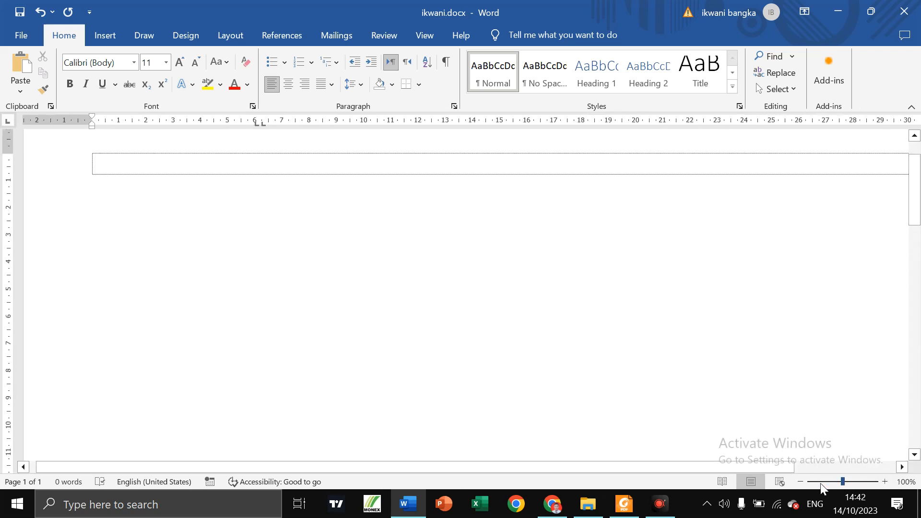
Reduce the document view in increments down to 50% zoom.
left_click(807, 483)
left_click(806, 482)
left_click(806, 483)
left_click(806, 483)
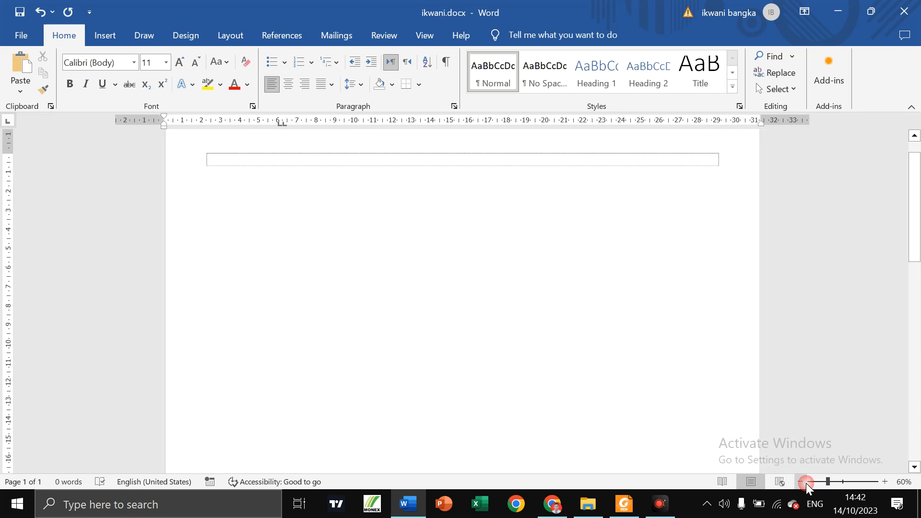
left_click(806, 482)
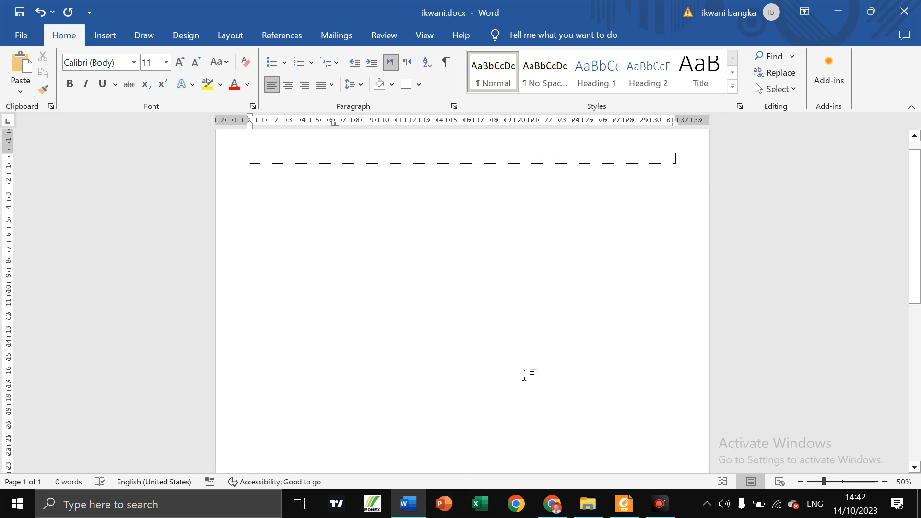
Switch to Foxit Reader and read PDF pages 22 to 24 on the ribbon tabs and the File menu commands.
left_click(624, 503)
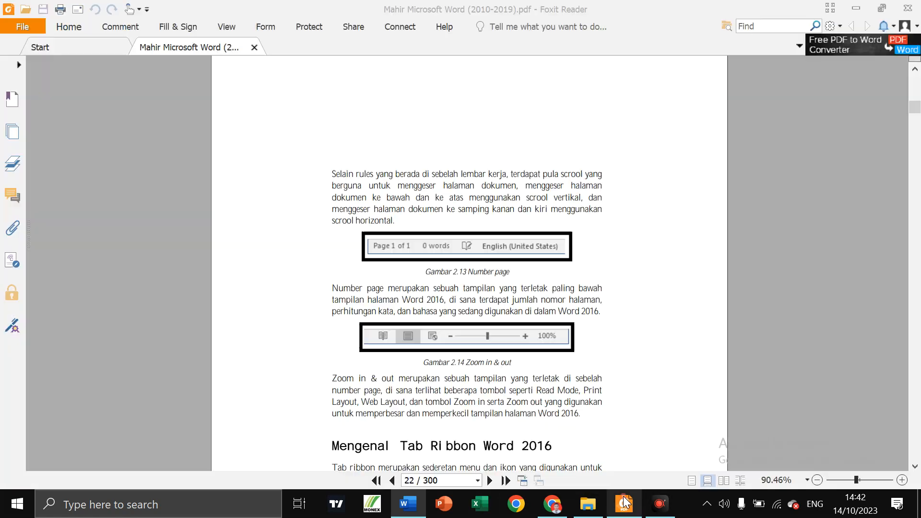
scroll(542, 355, "down", 1)
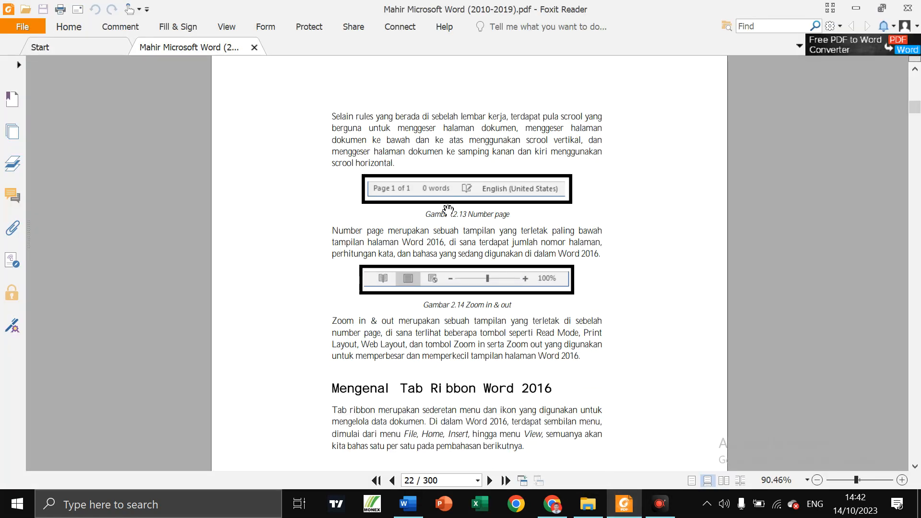
scroll(423, 229, "down", 2)
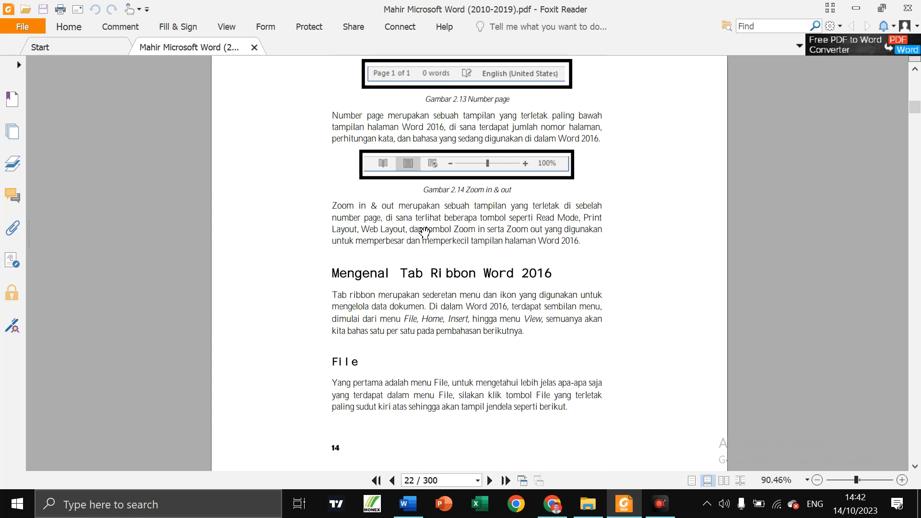
scroll(425, 233, "down", 2)
scroll(424, 233, "down", 3)
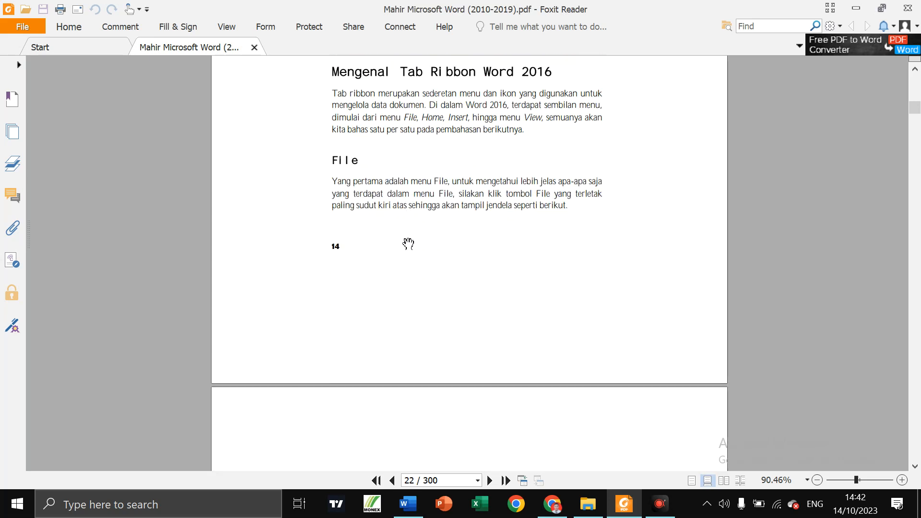
scroll(408, 244, "down", 6)
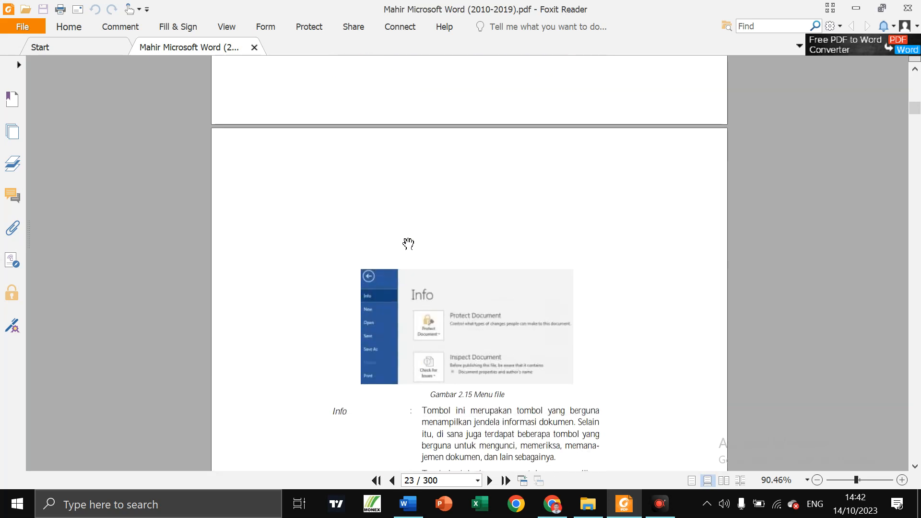
scroll(409, 244, "down", 7)
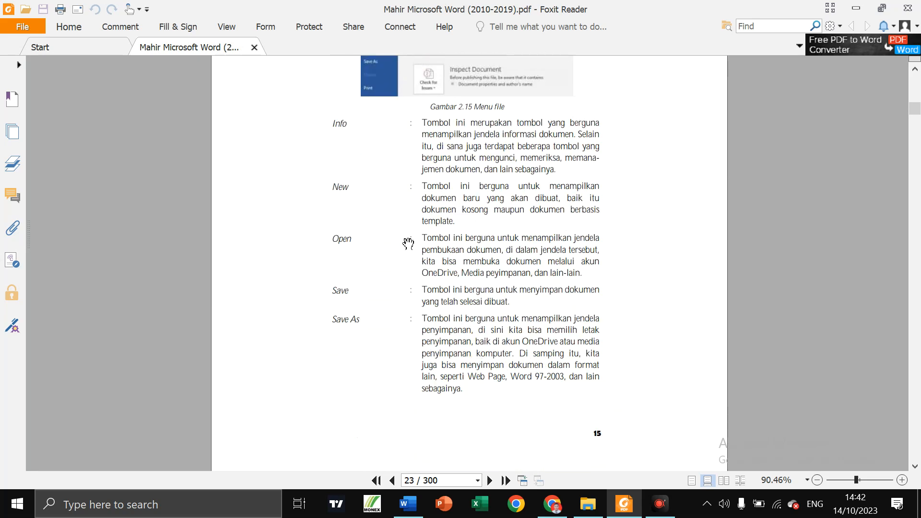
scroll(408, 244, "down", 7)
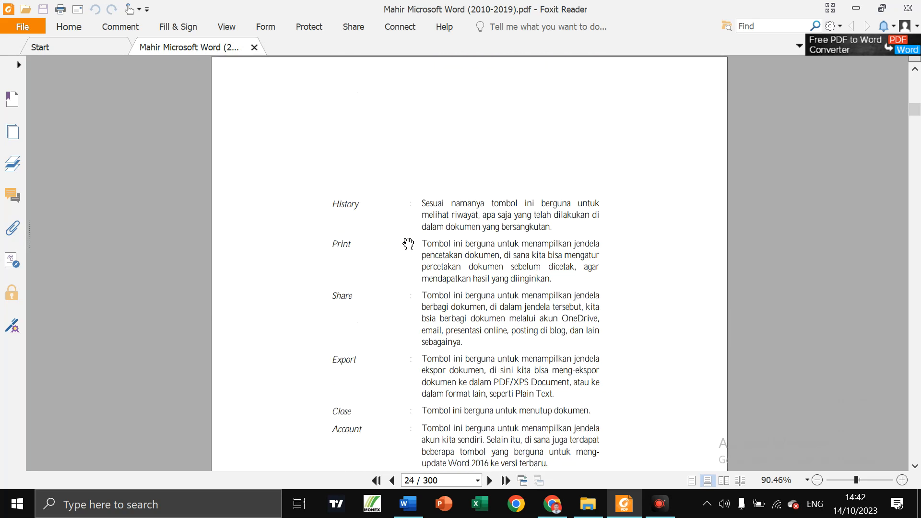
scroll(408, 244, "down", 4)
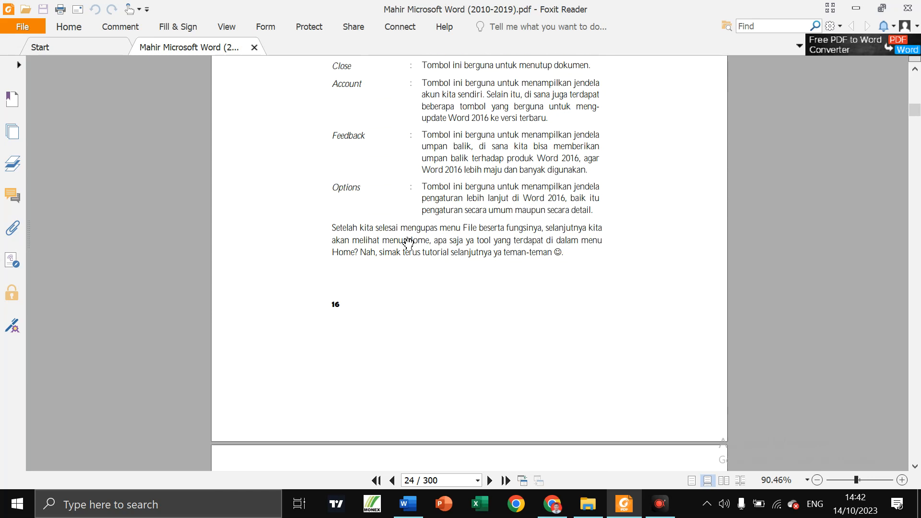
Read PDF pages 25 to 27 on the Home menu, covering the Clipboard, Font and Paragraph groups.
scroll(408, 243, "down", 7)
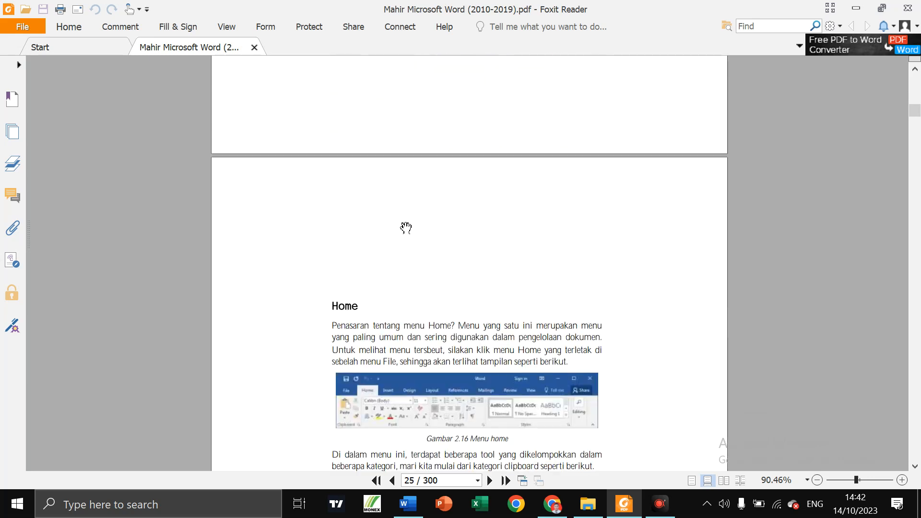
scroll(406, 227, "down", 4)
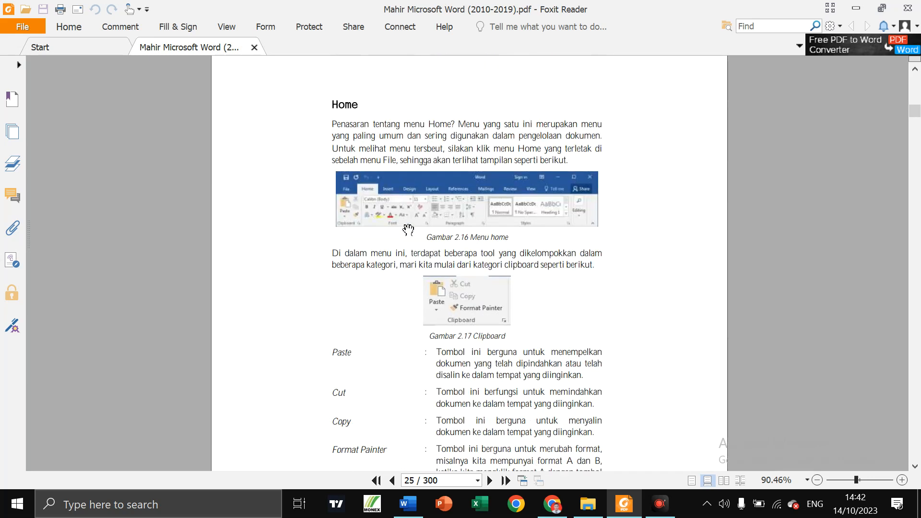
scroll(453, 282, "down", 2)
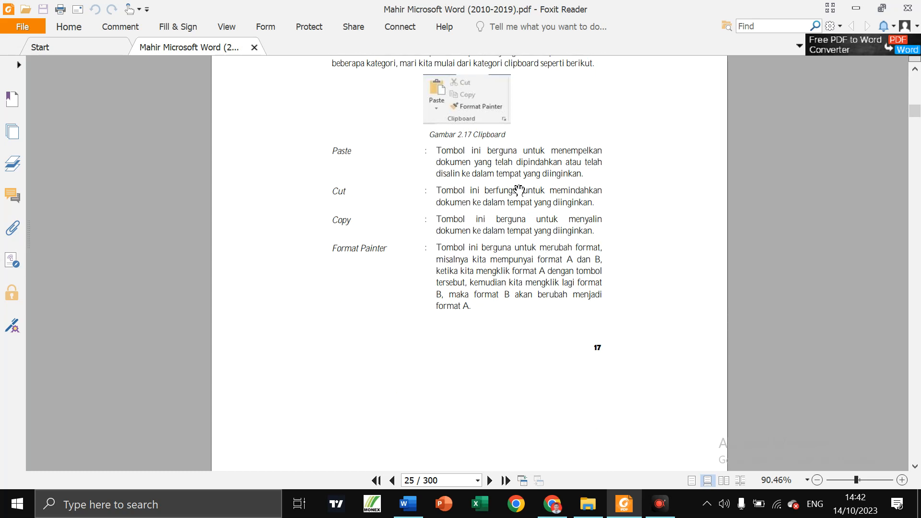
scroll(454, 312, "down", 1)
scroll(454, 313, "down", 10)
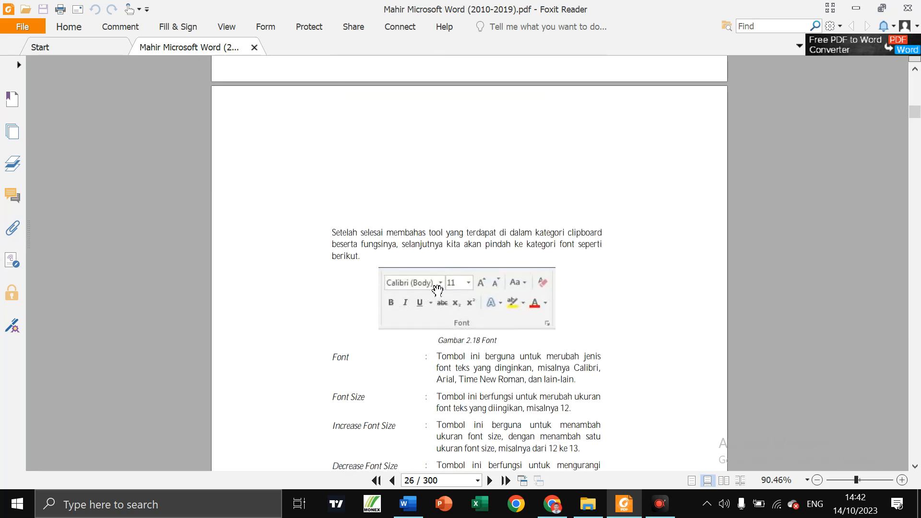
scroll(425, 337, "down", 4)
scroll(433, 307, "down", 4)
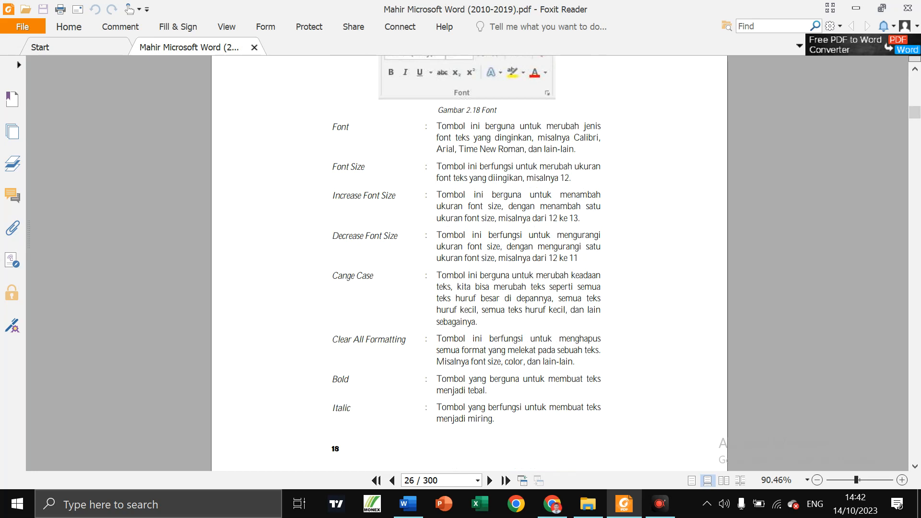
scroll(453, 282, "down", 13)
scroll(453, 282, "down", 6)
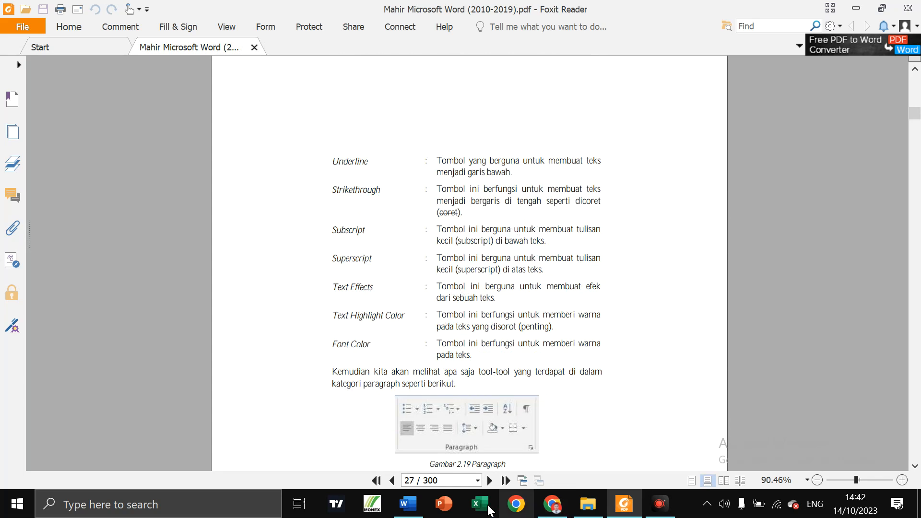
Switch back to Word and look through the lists of available fonts and font sizes.
left_click(414, 502)
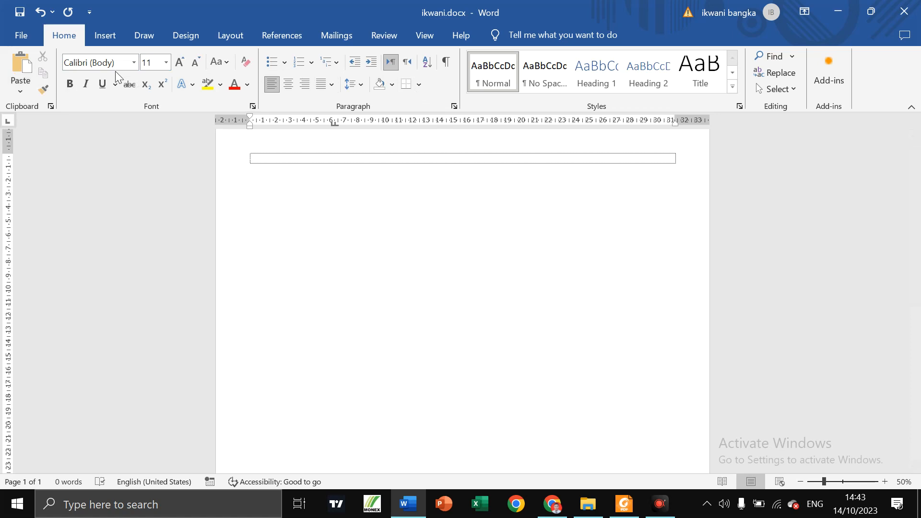
left_click(134, 62)
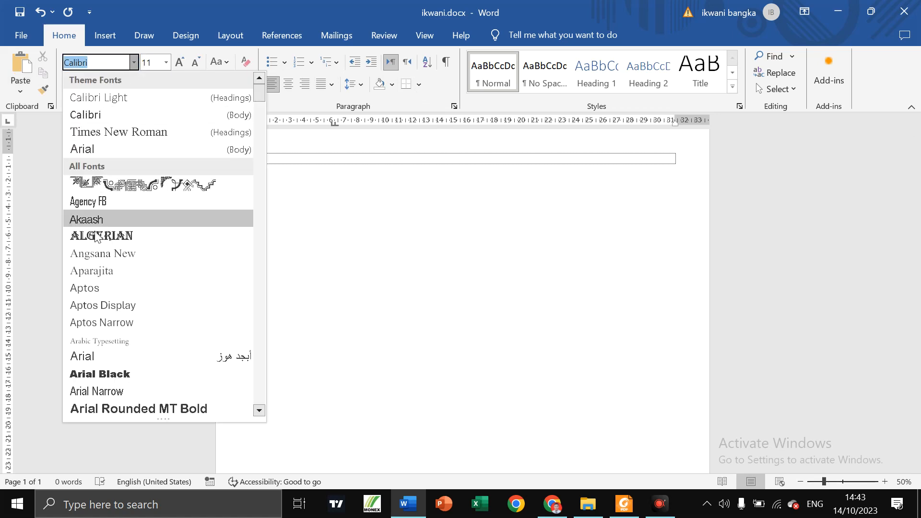
left_click(166, 63)
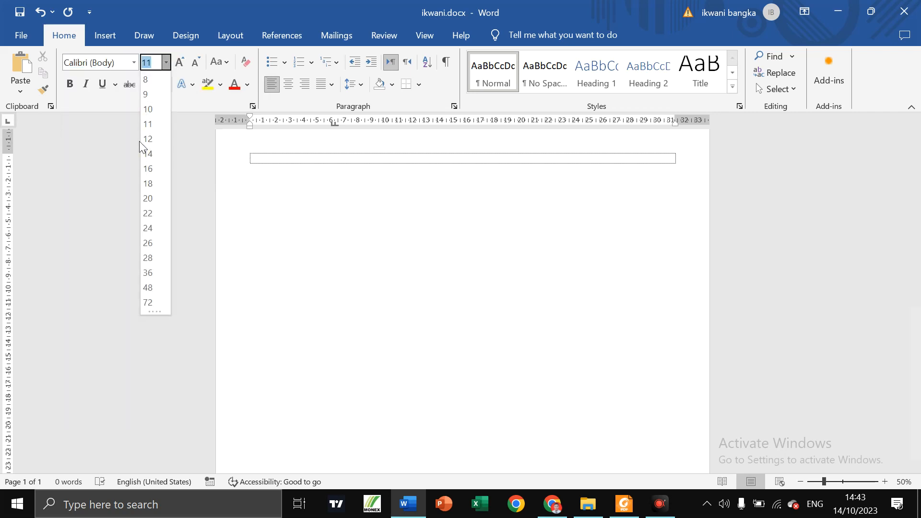
Increase the font size one step to 12 and decrease it back to 11.
left_click(180, 64)
left_click(185, 62)
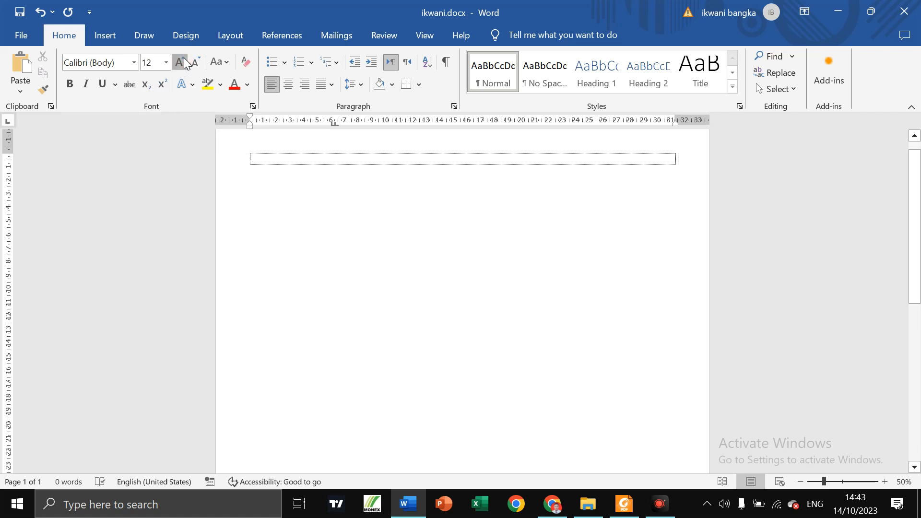
left_click(198, 61)
left_click(198, 61)
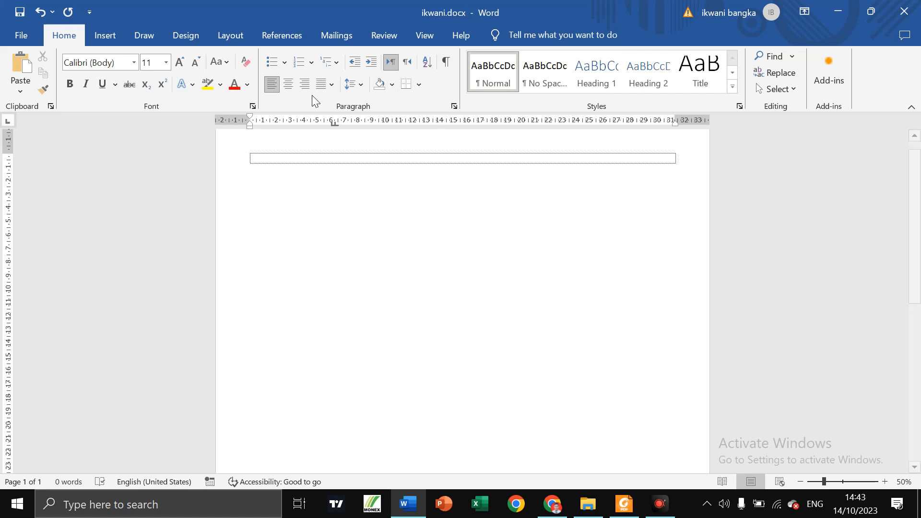
left_click(661, 503)
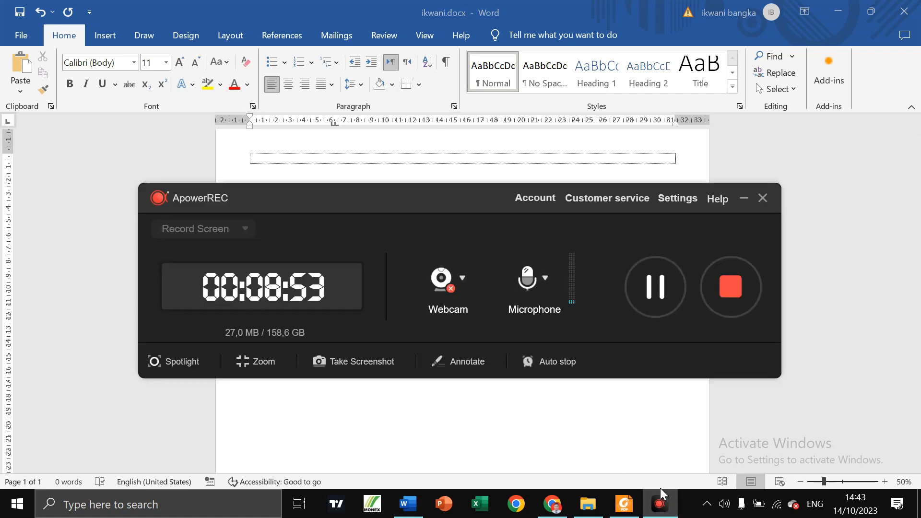
left_click(745, 199)
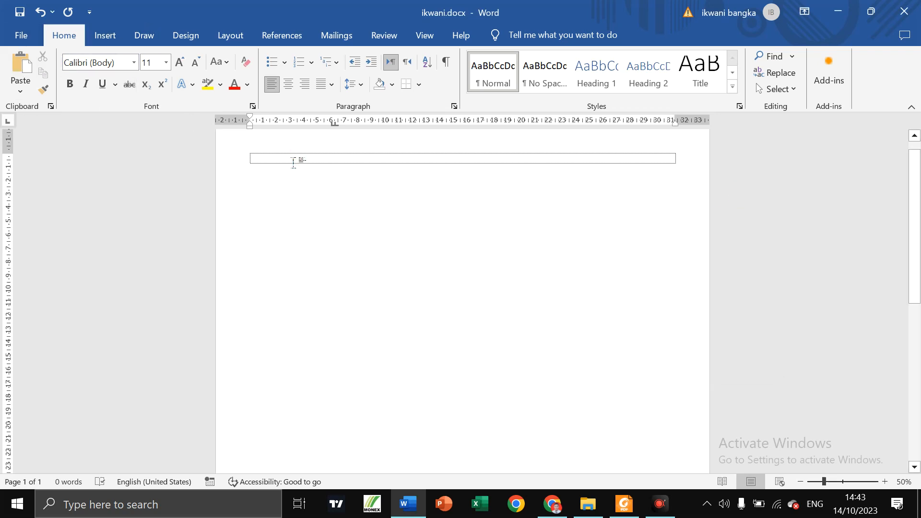
Enter the text "Kita sedang belajar" in the document and set the zoom to 90%.
type("ki")
left_click(883, 488)
left_click(883, 488)
left_click(883, 488)
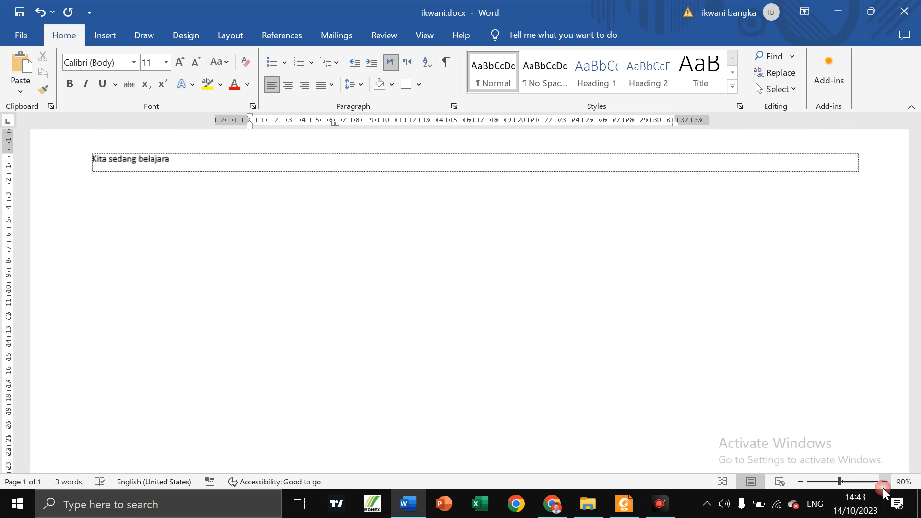
left_click(883, 488)
key("BackSpace")
Try the Times New Roman font on the sentence "Kita sedang belajar" and set it to Algerian instead.
left_click_drag(173, 157, 68, 154)
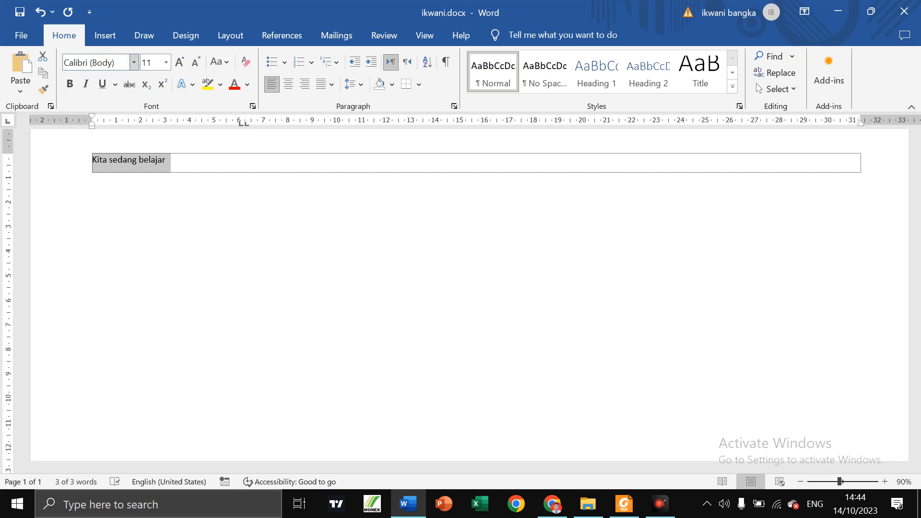
left_click(134, 62)
left_click(104, 132)
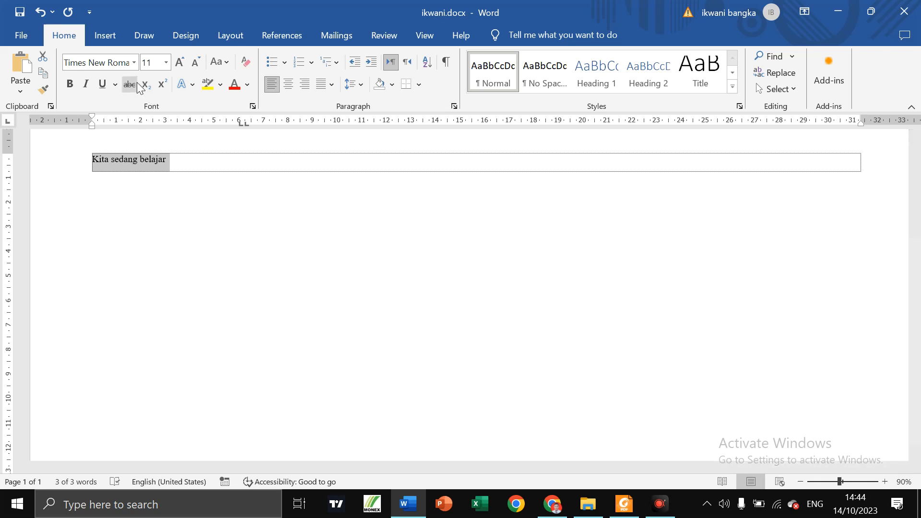
left_click(135, 62)
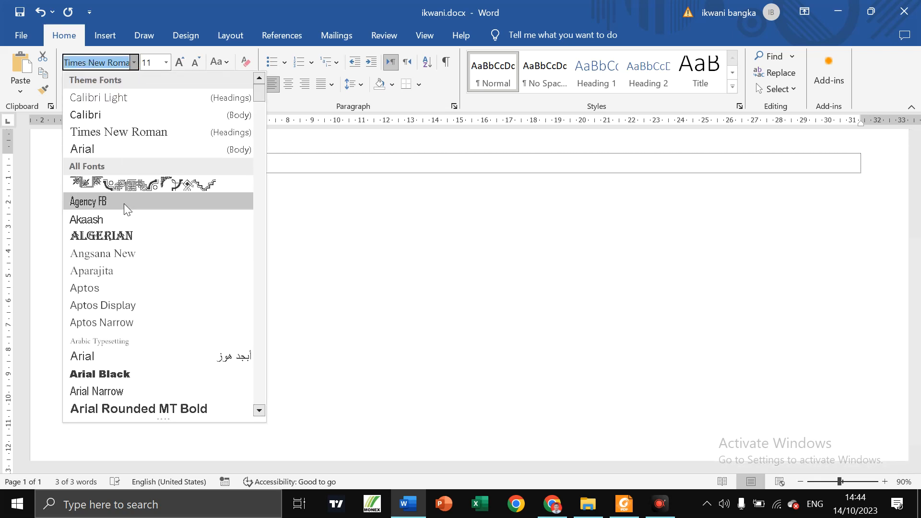
left_click(119, 235)
left_click(222, 164)
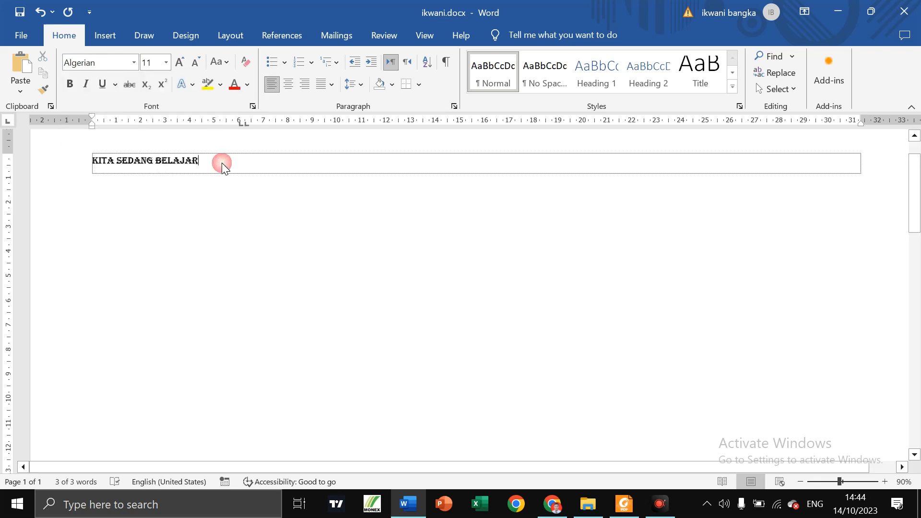
Increase the font size of the whole sentence step by step to 28.
left_click_drag(216, 163, 86, 162)
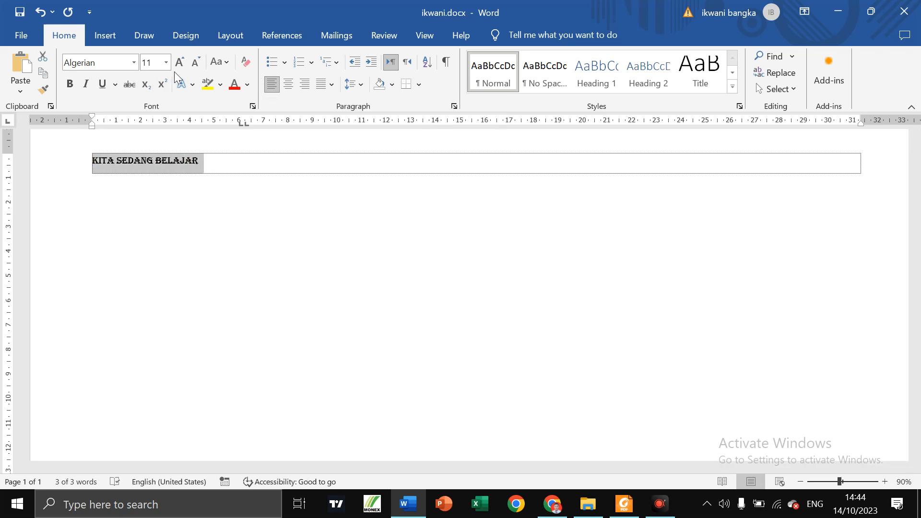
left_click(185, 64)
left_click(185, 65)
left_click(186, 65)
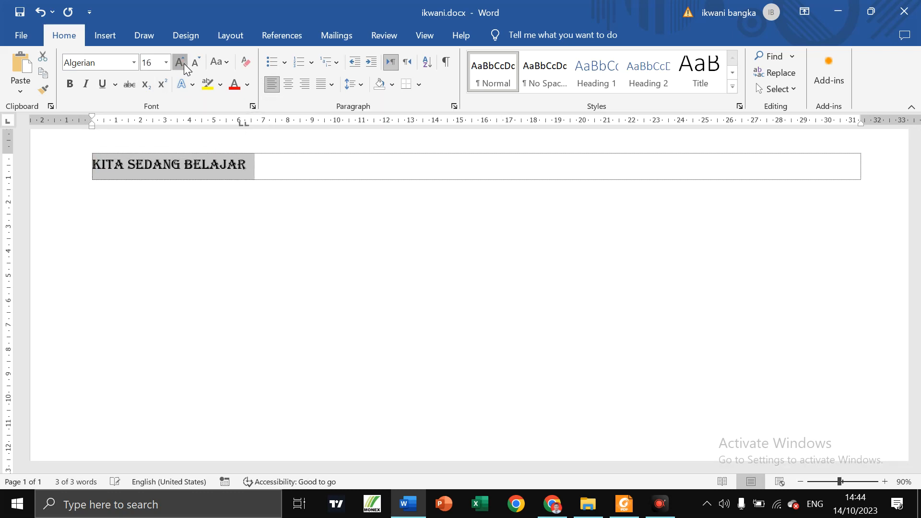
left_click(185, 67)
left_click(185, 67)
left_click(186, 69)
left_click(185, 67)
left_click(185, 67)
left_click(185, 67)
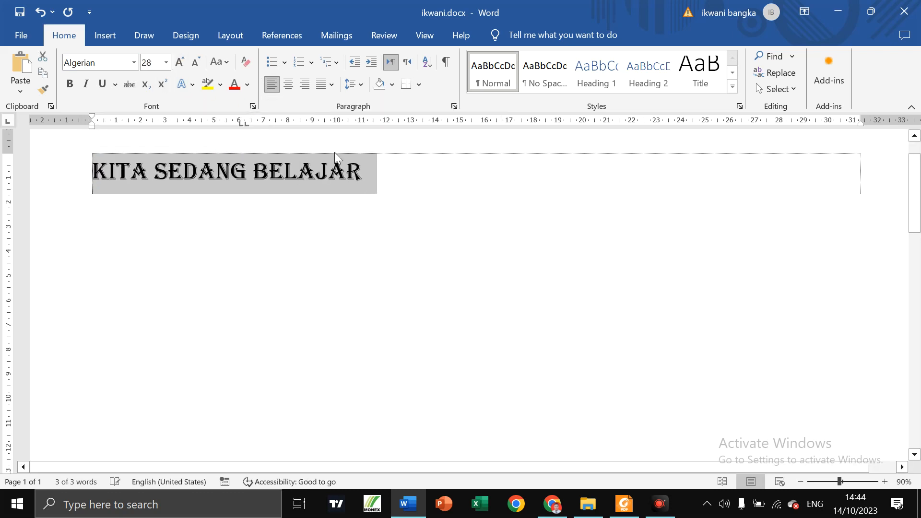
left_click(402, 177)
Look through the letter-case options and try lowercase on the whole sentence.
left_click(227, 61)
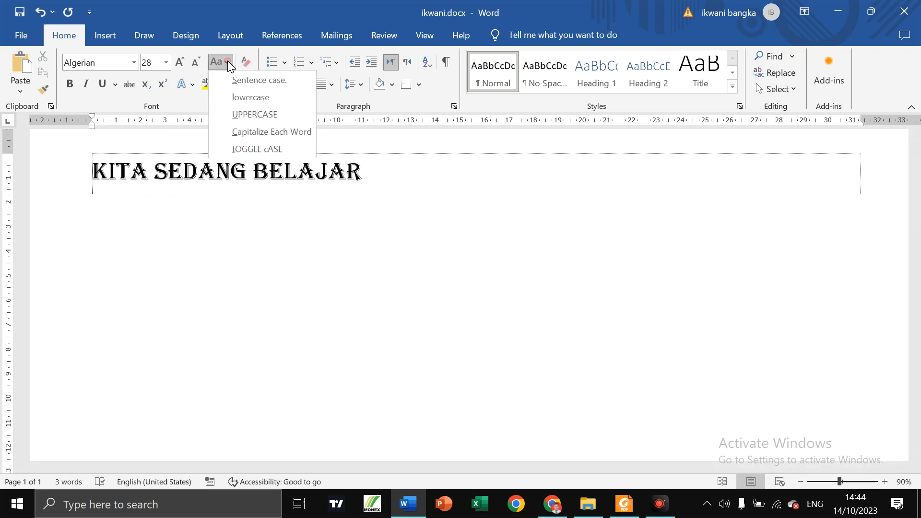
left_click(388, 199)
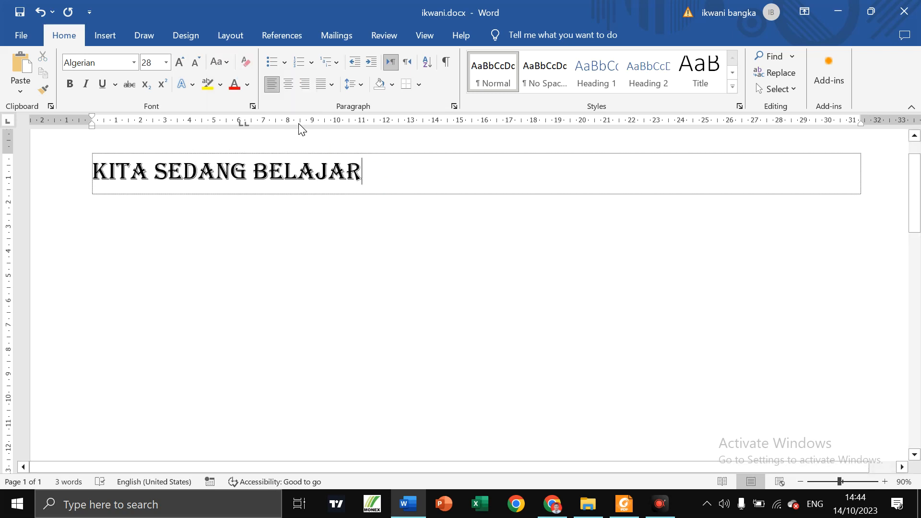
left_click(229, 62)
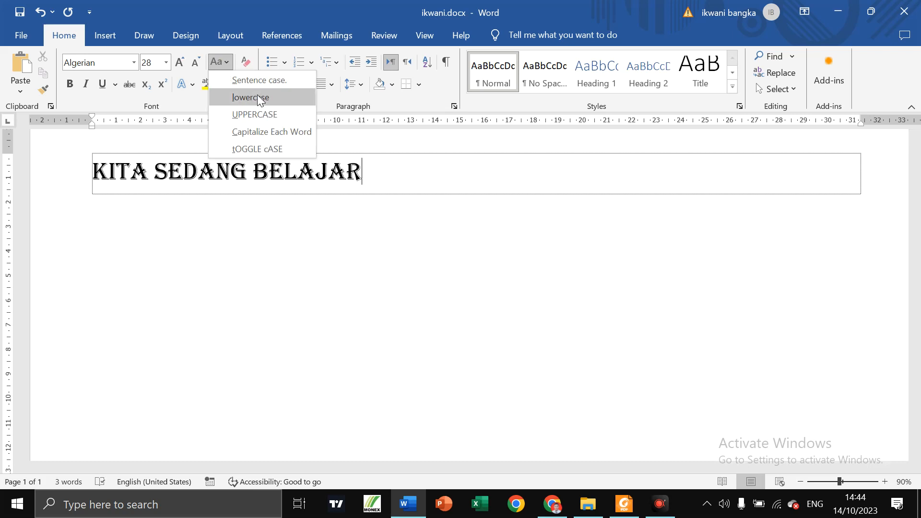
left_click(379, 167)
left_click_drag(379, 167, 92, 172)
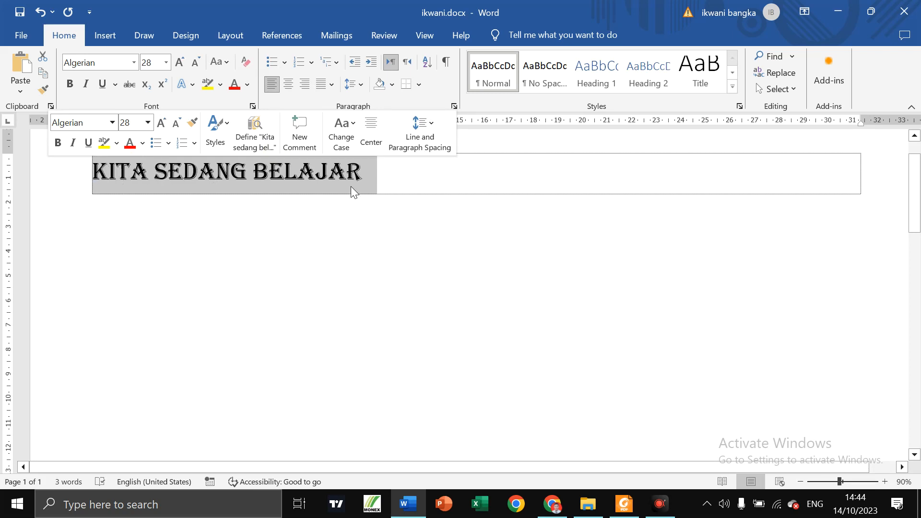
left_click(226, 61)
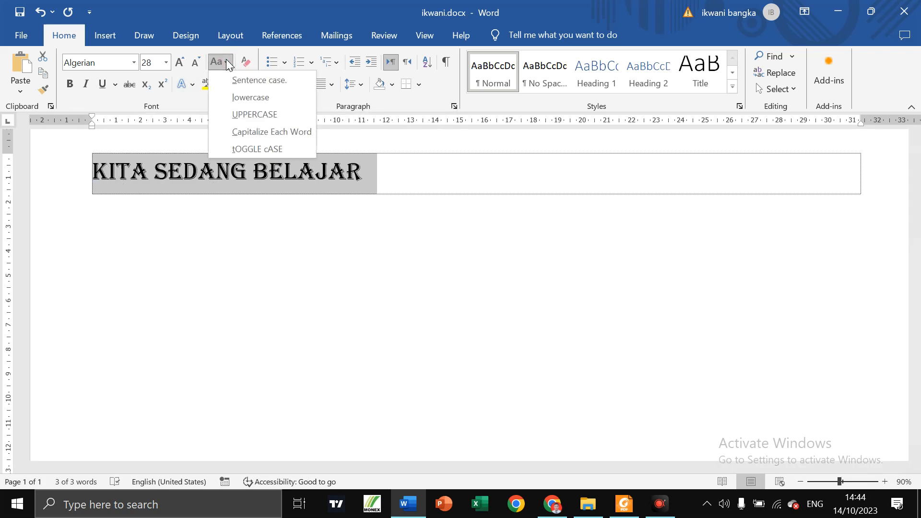
left_click(240, 98)
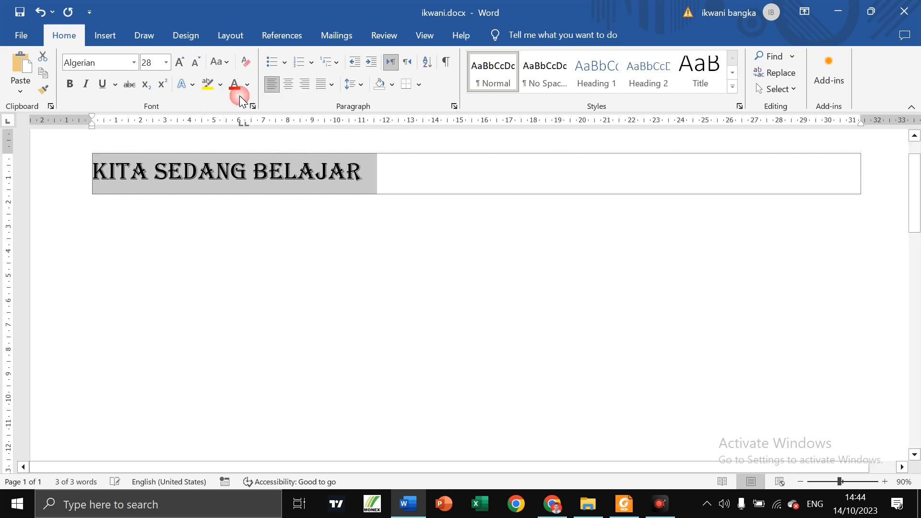
left_click(223, 62)
left_click(243, 97)
Change the sentence's letter case to UPPERCASE, followed by Capitalize Each Word.
left_click(228, 59)
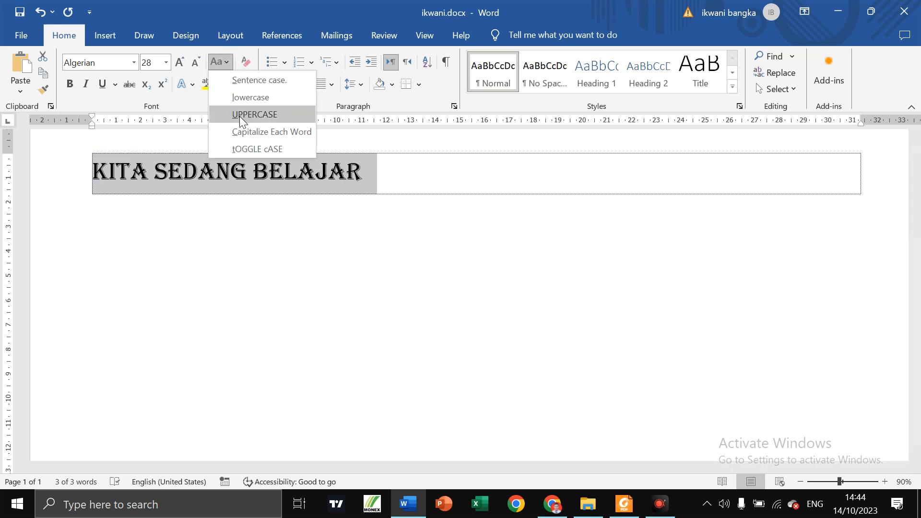
left_click(240, 115)
left_click(226, 62)
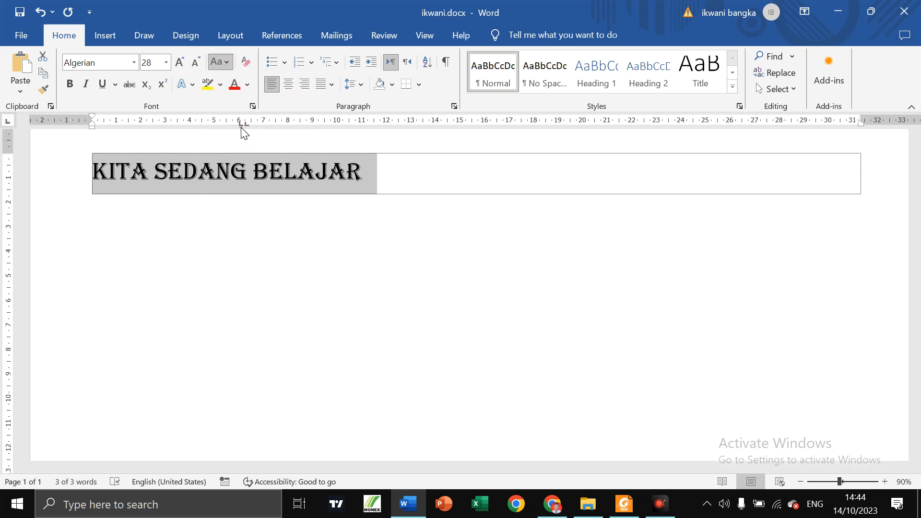
left_click(240, 130)
Apply tOGGLE cASE to the sentence and clear all its formatting.
left_click(298, 171)
left_click_drag(375, 173, 203, 94)
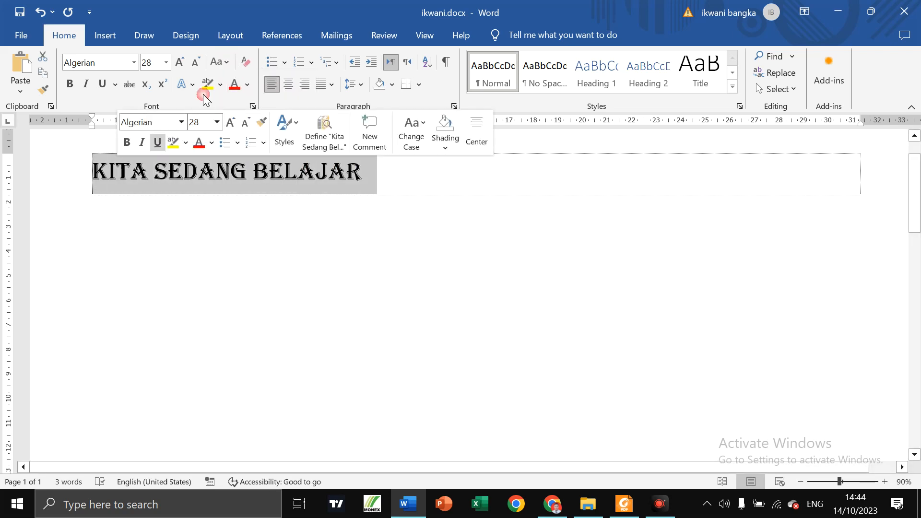
left_click(224, 62)
left_click(256, 147)
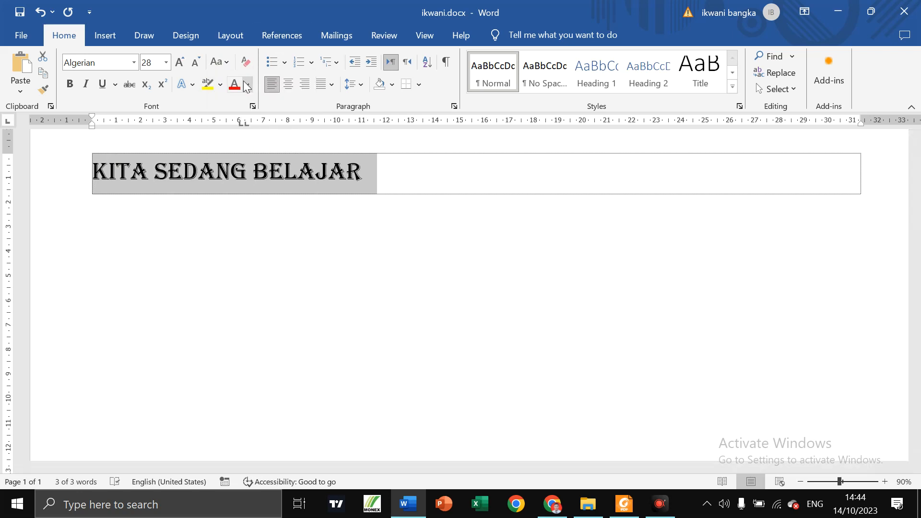
left_click(247, 63)
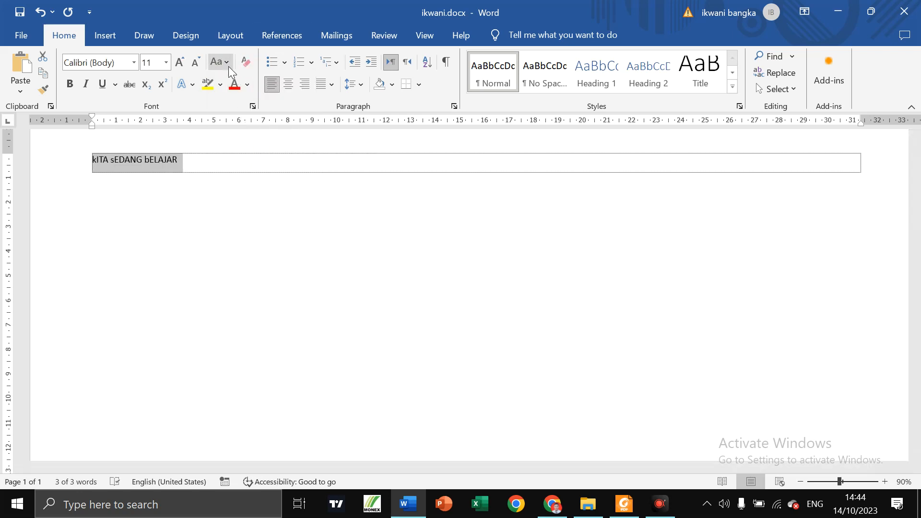
Try Sentence case, lowercase, UPPERCASE and Capitalize Each Word in turn on the sentence.
left_click(224, 63)
left_click(257, 78)
left_click(226, 62)
left_click(233, 96)
left_click(225, 68)
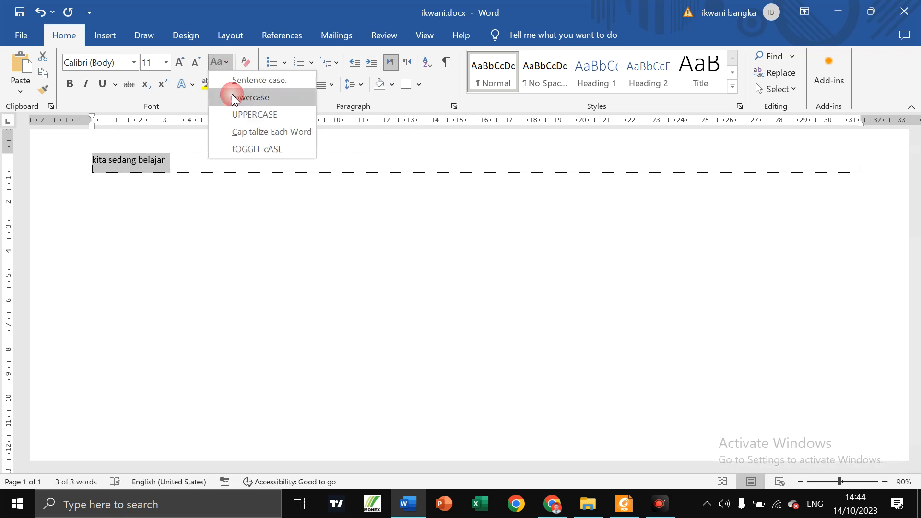
left_click(237, 109)
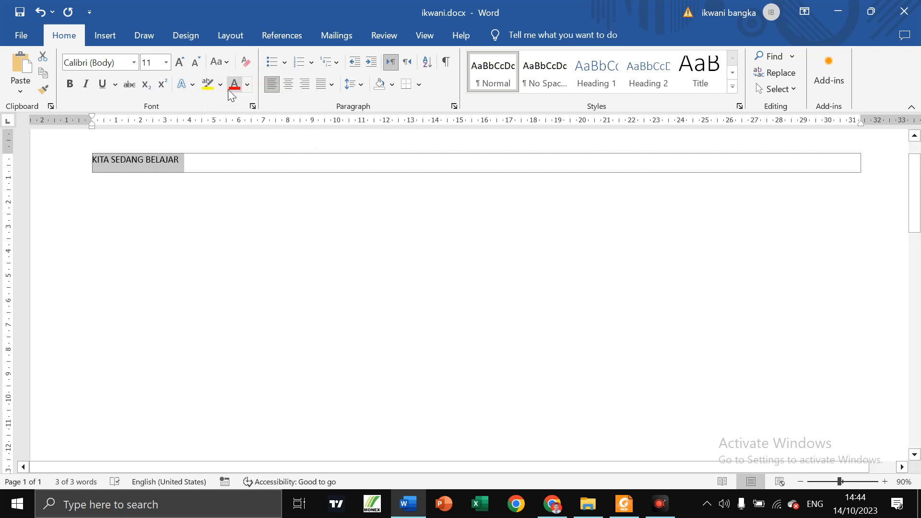
left_click(223, 68)
left_click(242, 135)
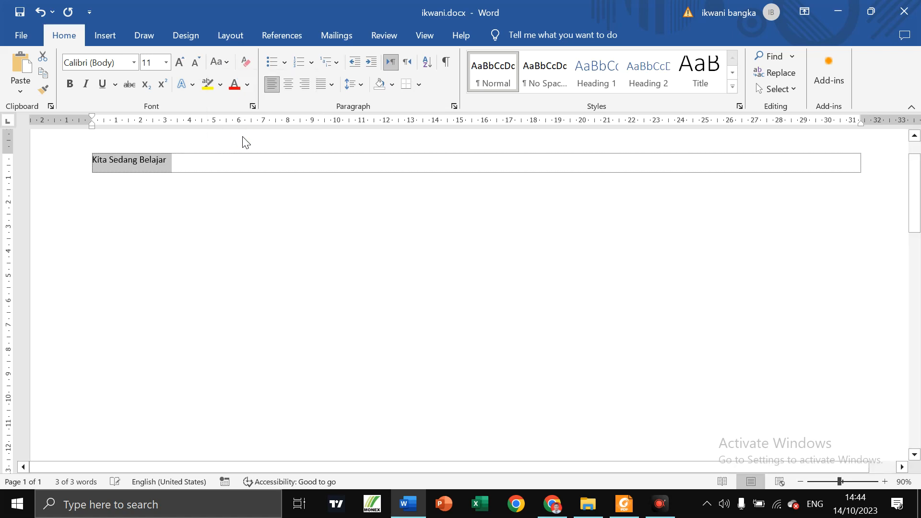
Review the letter-case options again and set the whole sentence to UPPERCASE.
left_click(225, 63)
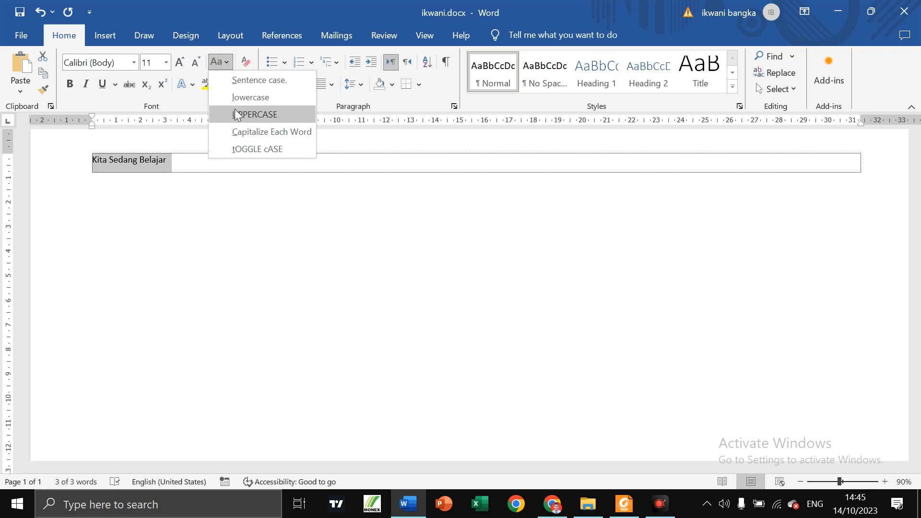
key("Escape")
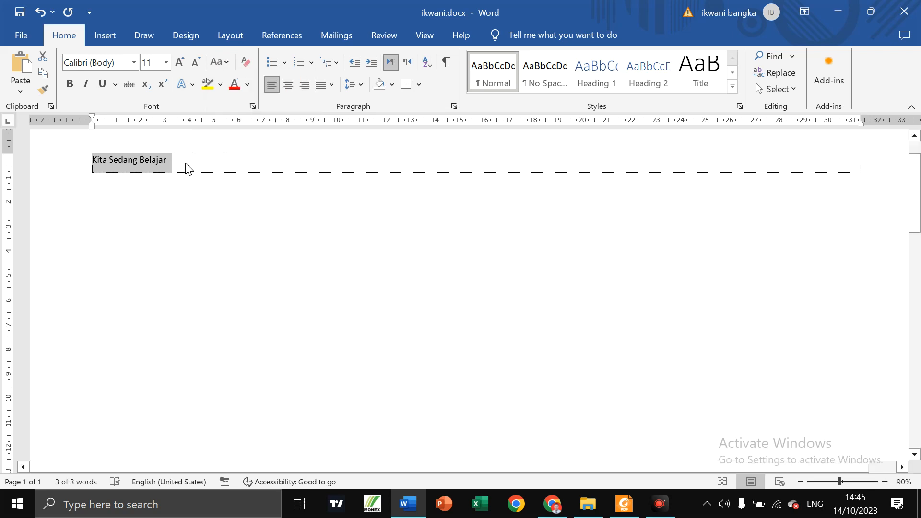
left_click(186, 168)
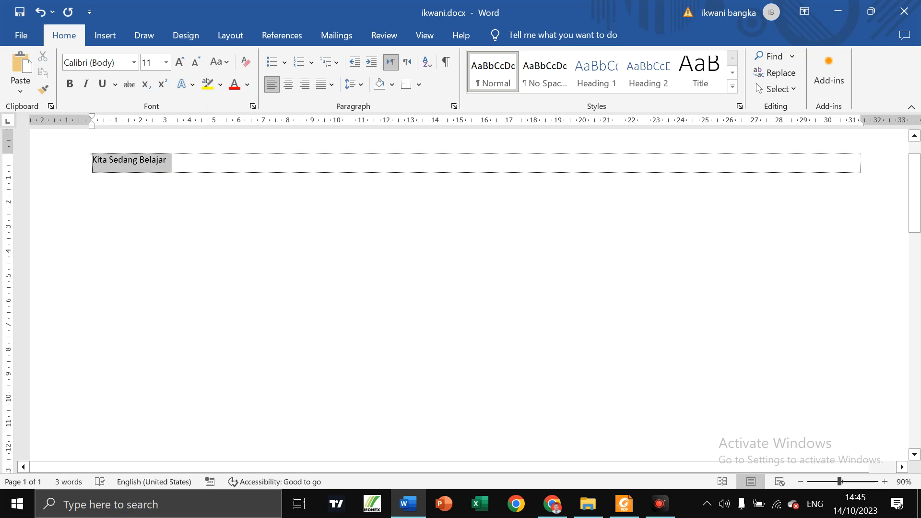
left_click(223, 62)
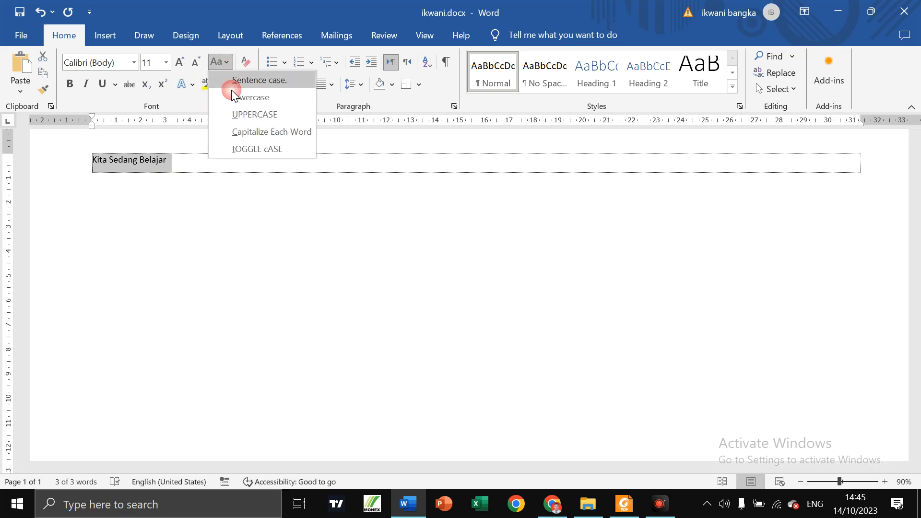
left_click(254, 118)
left_click(228, 169)
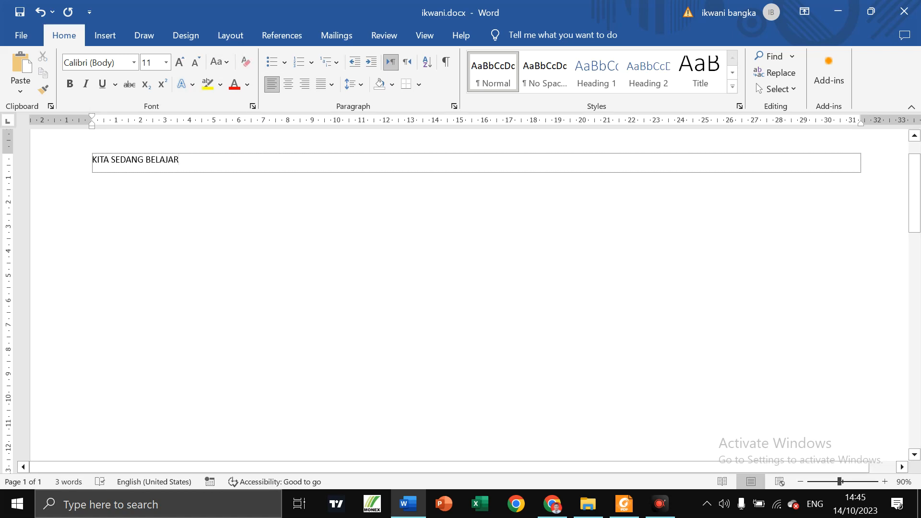
Highlight the whole sentence in yellow.
key("ctrl+a")
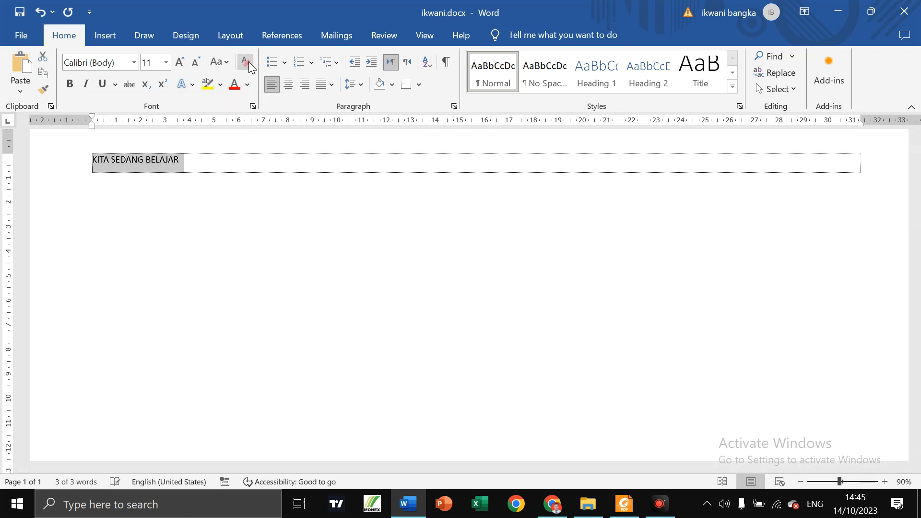
left_click(191, 153)
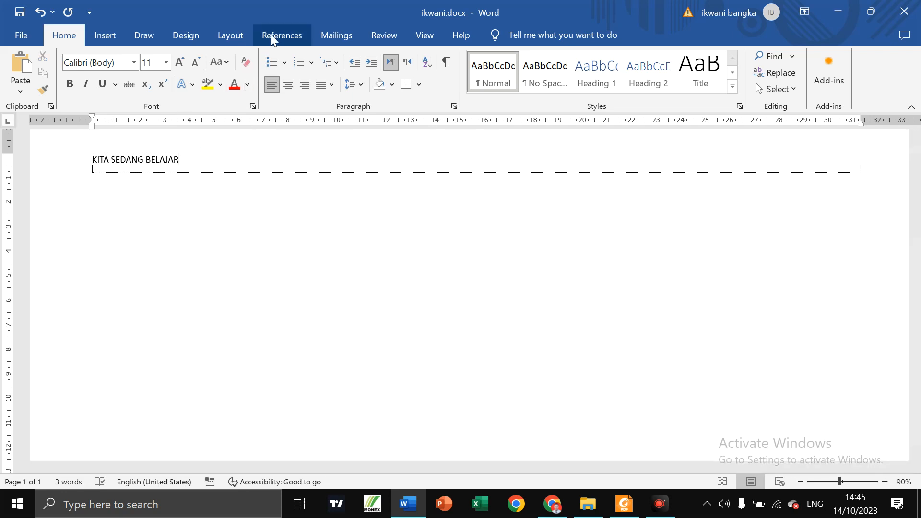
key("ctrl+a")
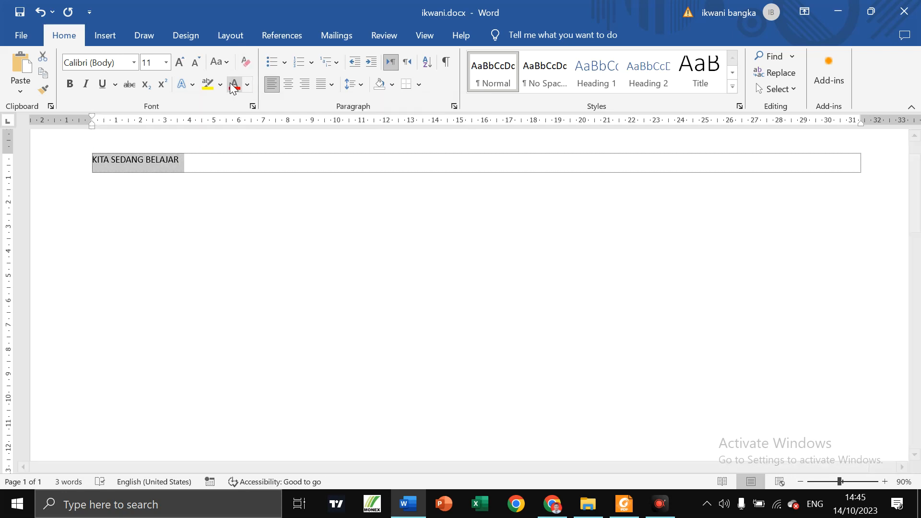
left_click(213, 86)
Try clearing the formatting of the highlighted sentence, and remove its yellow highlight with the highlight tool.
left_click_drag(181, 160, 92, 160)
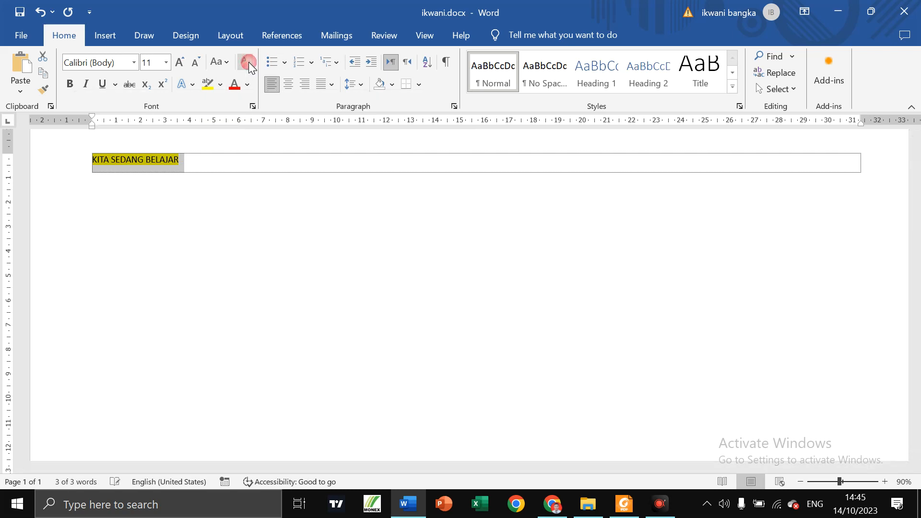
left_click_drag(178, 160, 92, 160)
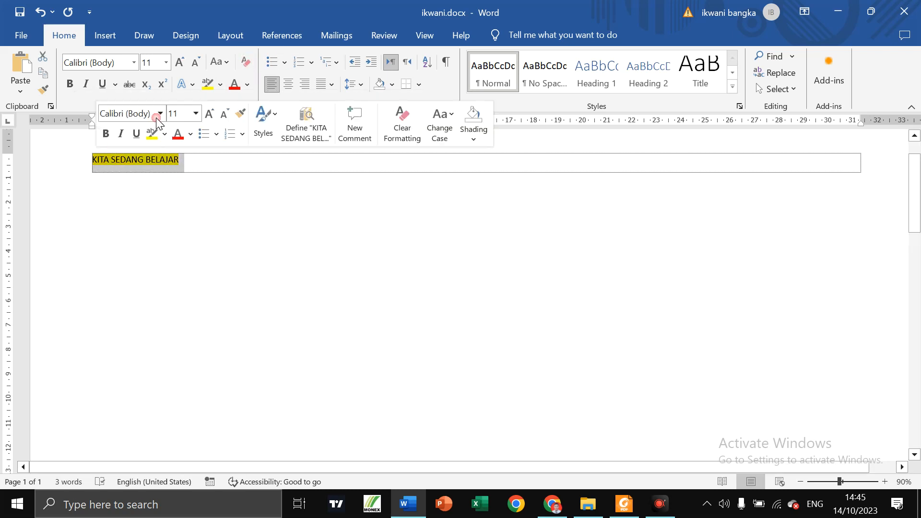
left_click(243, 65)
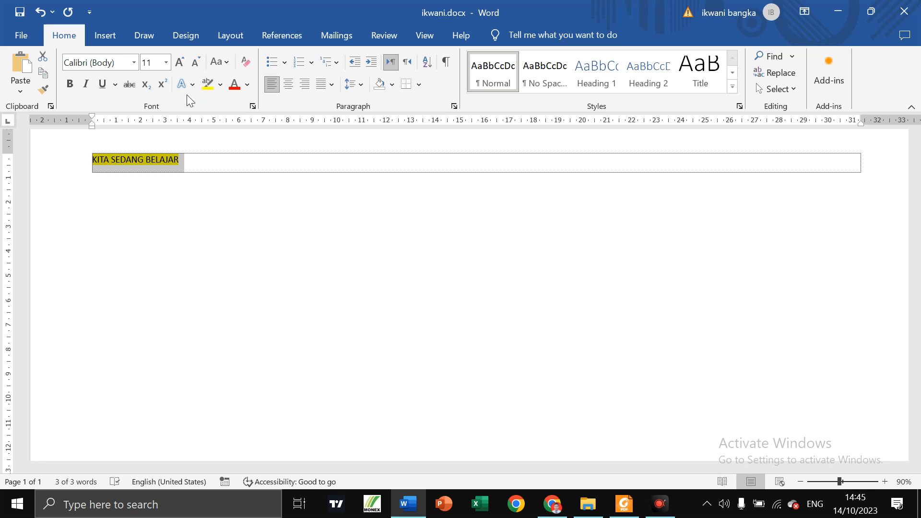
left_click(207, 84)
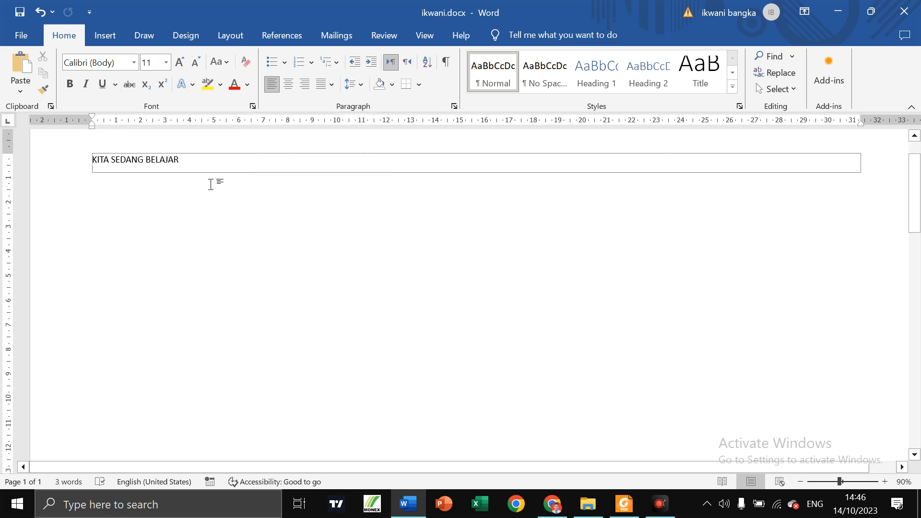
Turn bold, italic and underline on and off again, one after another, for the whole sentence.
left_click_drag(188, 163, 92, 161)
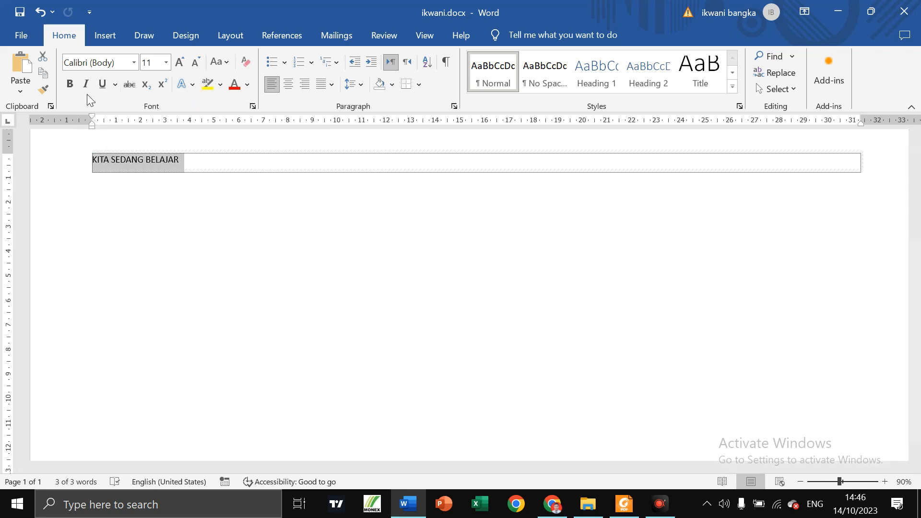
left_click(71, 84)
left_click(73, 83)
left_click(88, 84)
left_click(89, 83)
left_click(102, 85)
left_click(102, 84)
Turn strikethrough, subscript and superscript on and off again, one after another, for the sentence.
left_click(129, 85)
left_click(126, 88)
left_click(146, 86)
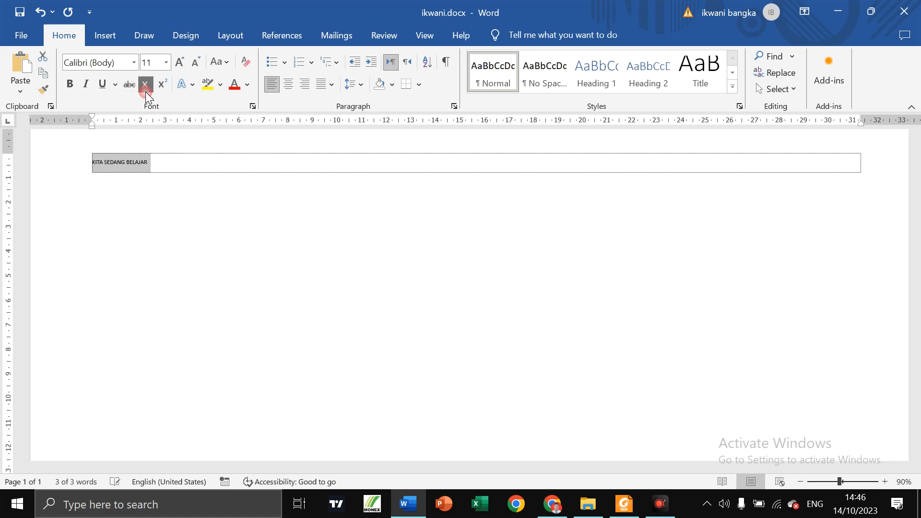
left_click(145, 91)
left_click(160, 85)
left_click(159, 85)
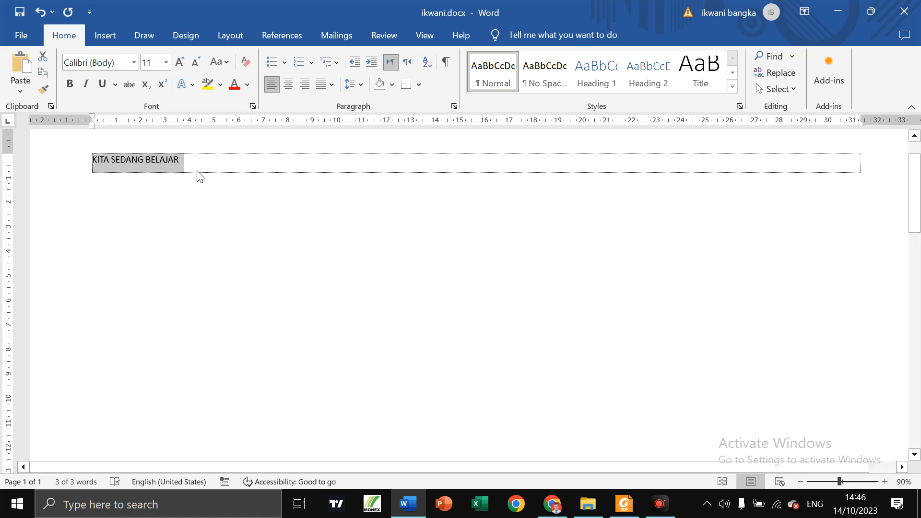
Add "x2" at the end of the sentence and enlarge the zoom to 463%.
left_click(246, 158)
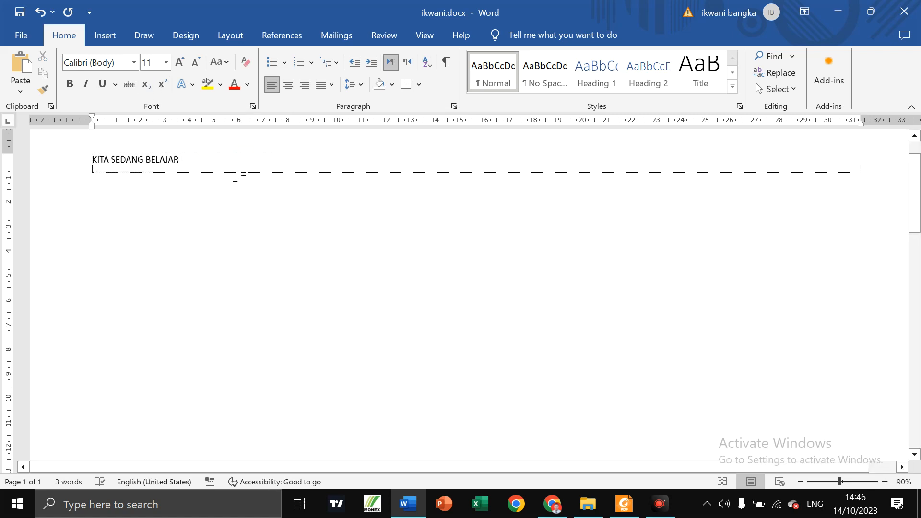
type("x2")
left_click(880, 483)
left_click(880, 484)
left_click(881, 484)
left_click(880, 483)
left_click(874, 483)
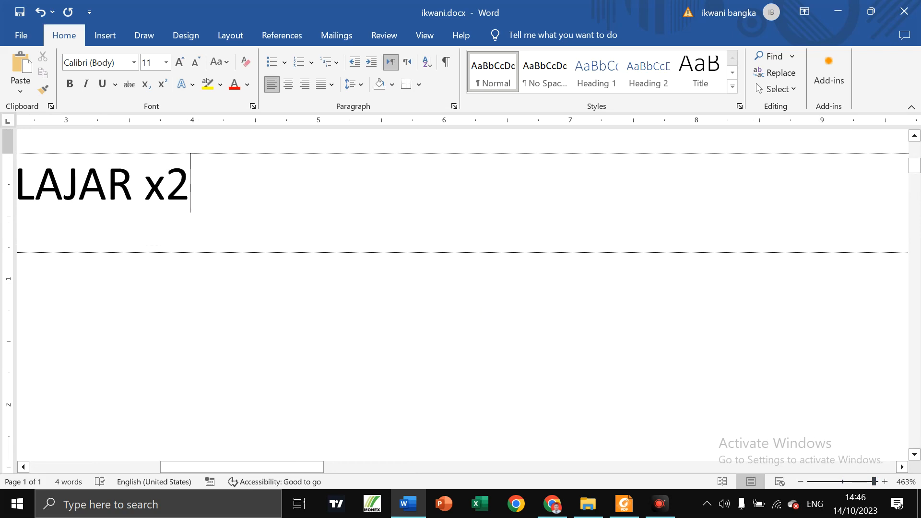
Try the "2" of "x2" as a superscript, and undo the change.
key("shift+Left")
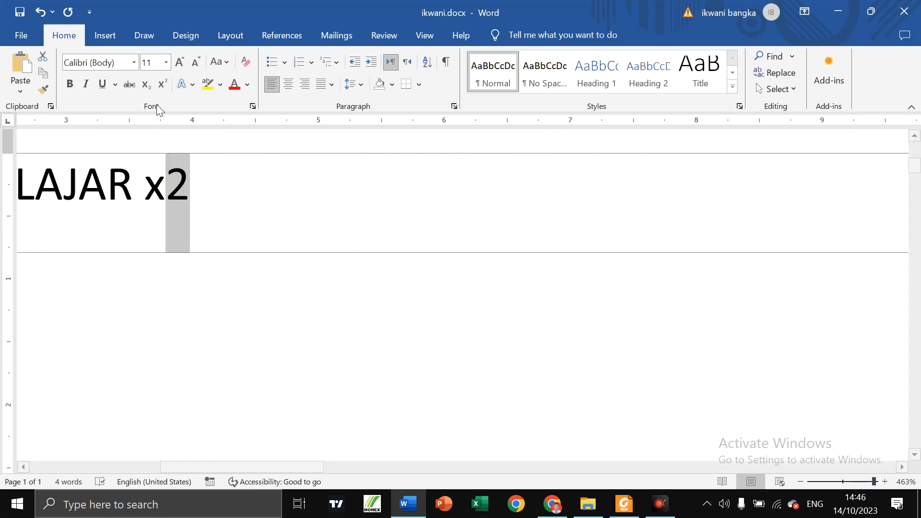
left_click(163, 83)
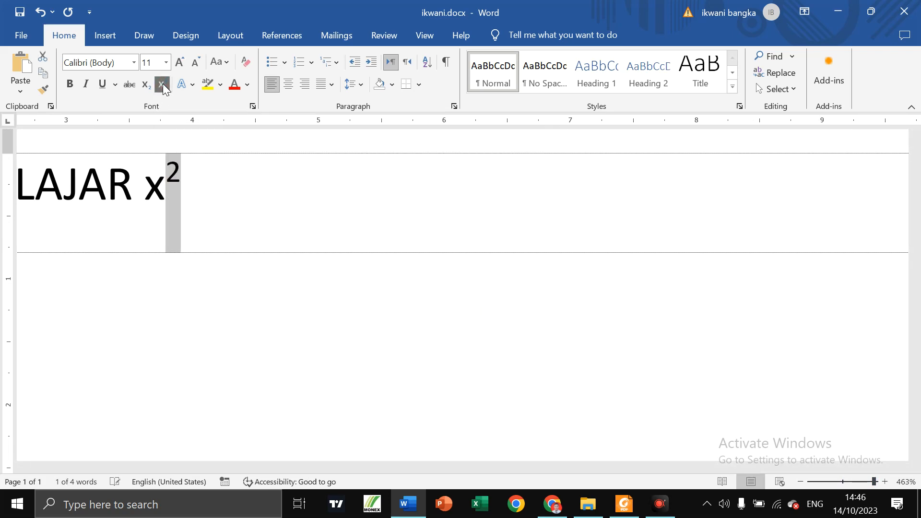
key("Right")
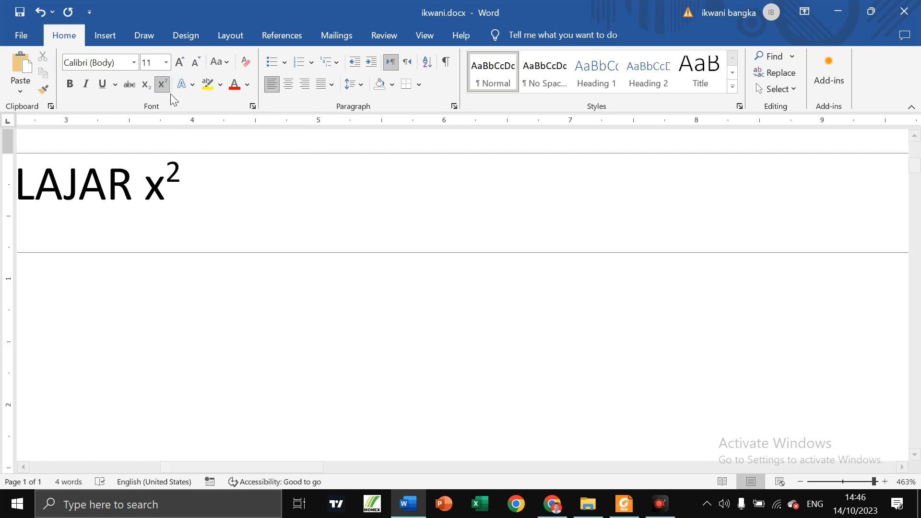
left_click(158, 87)
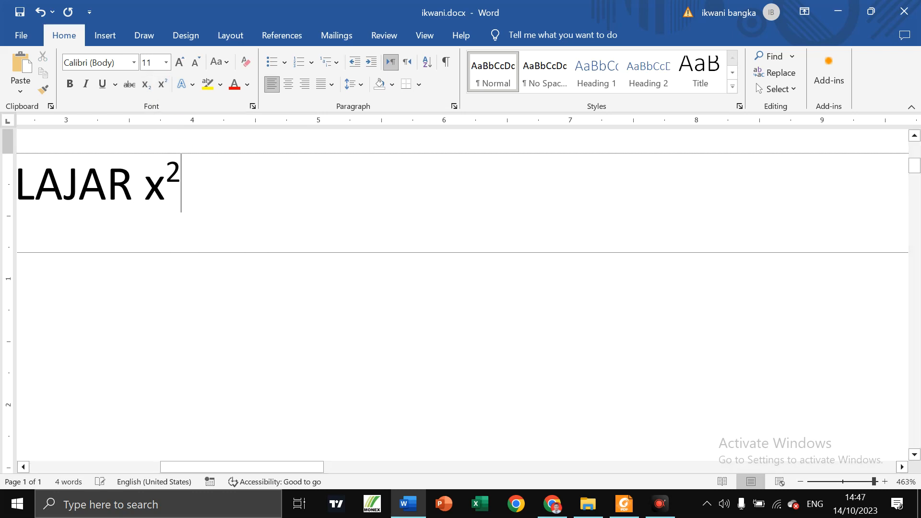
left_click(40, 12)
left_click(40, 12)
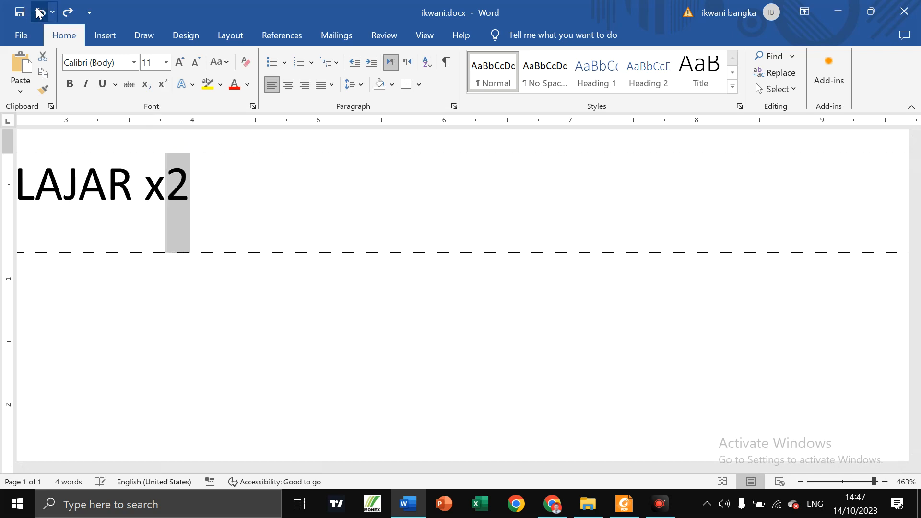
Try the "2" of "x2" as a subscript, and undo that formatting.
left_click(146, 85)
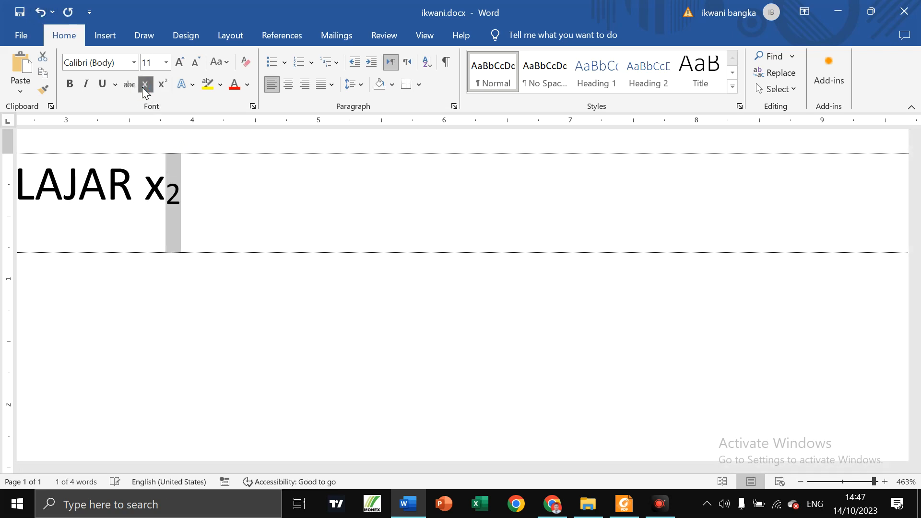
key("Right")
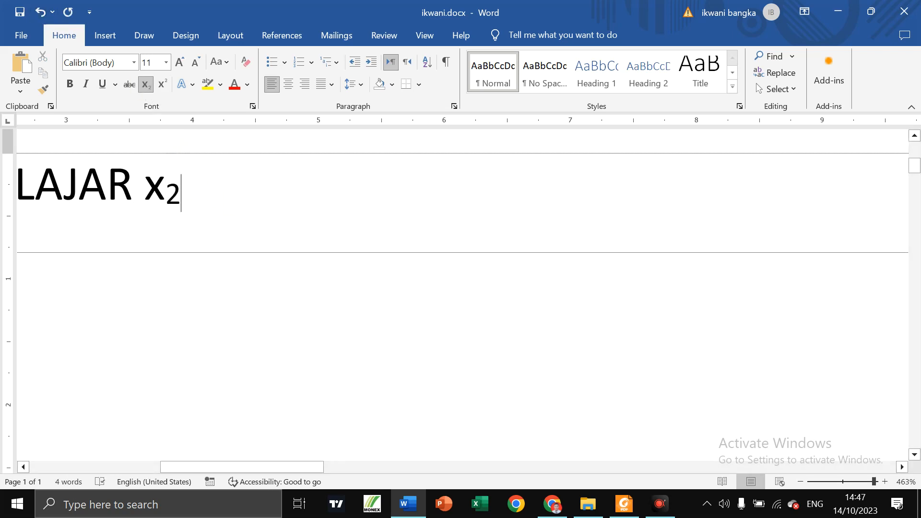
left_click(40, 12)
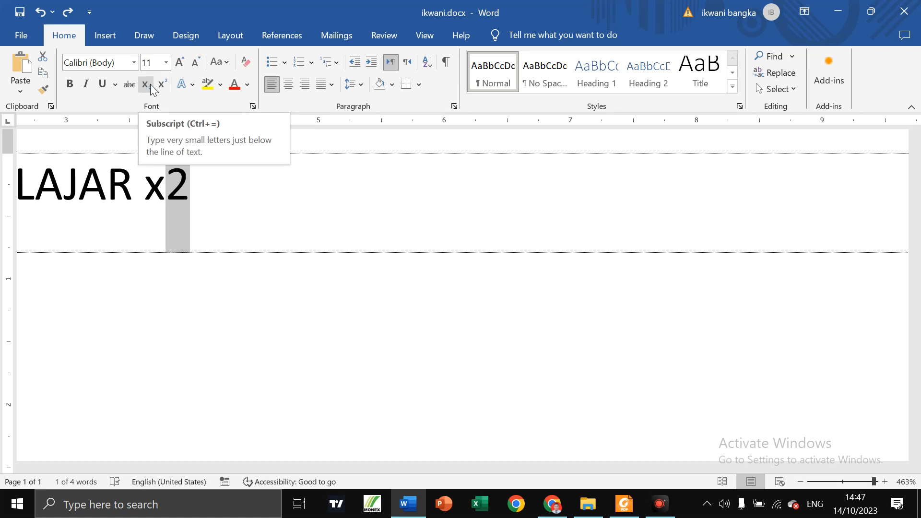
left_click(286, 220)
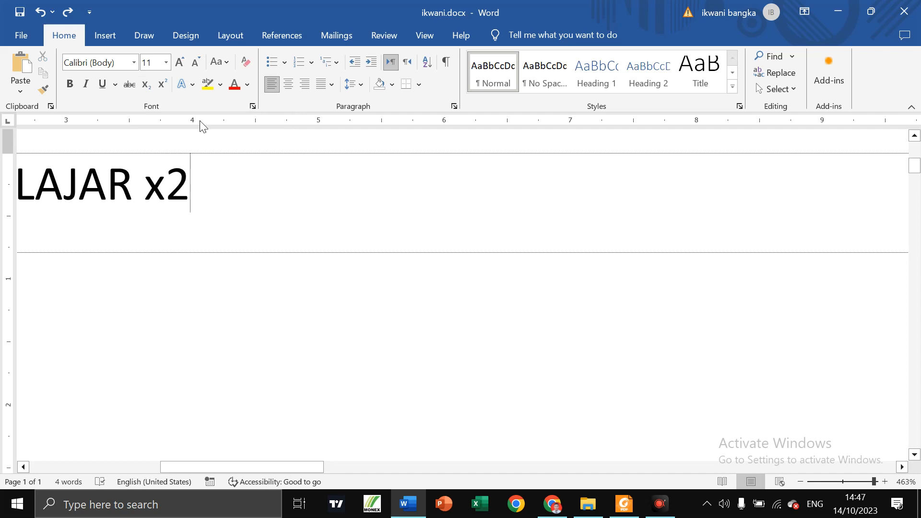
Apply the text effect with white fill, blue outline and blue glow to "x2" at the end of the sentence.
key("ctrl+shift+Left")
key("shift+Left")
key("shift+Right")
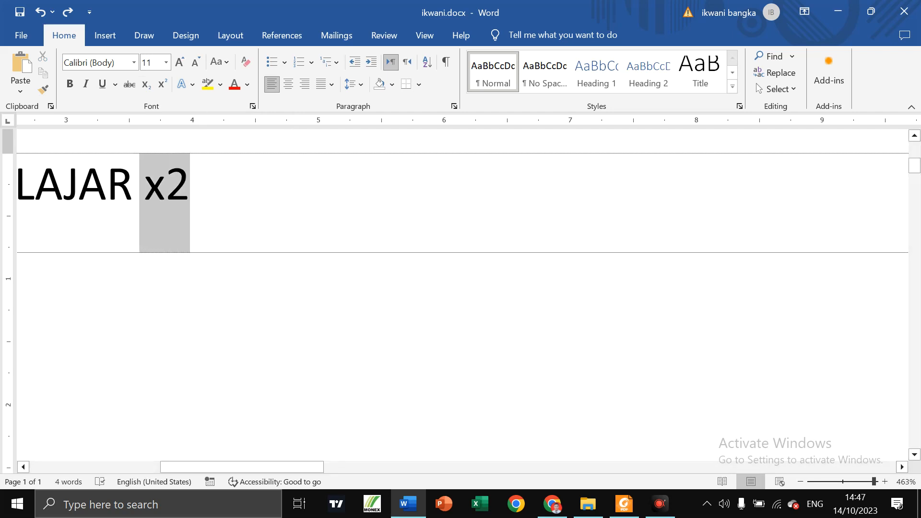
left_click(192, 85)
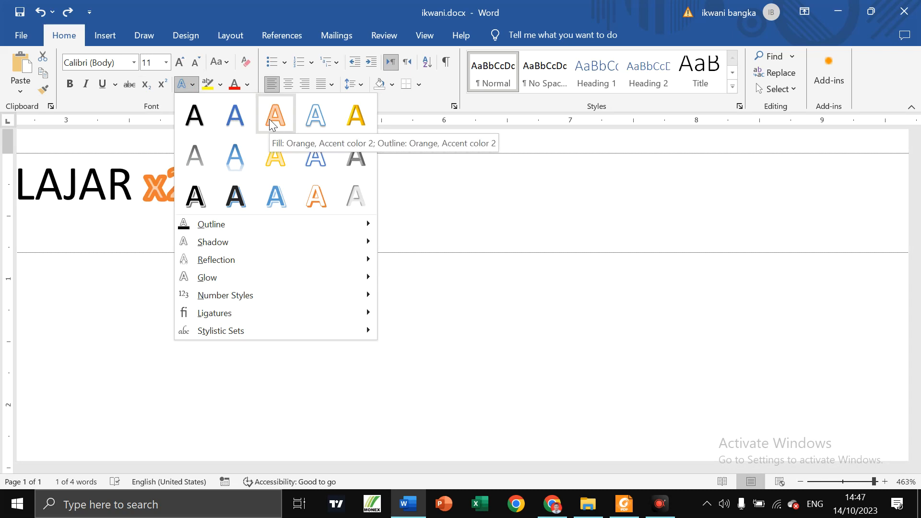
left_click(311, 157)
left_click(305, 197)
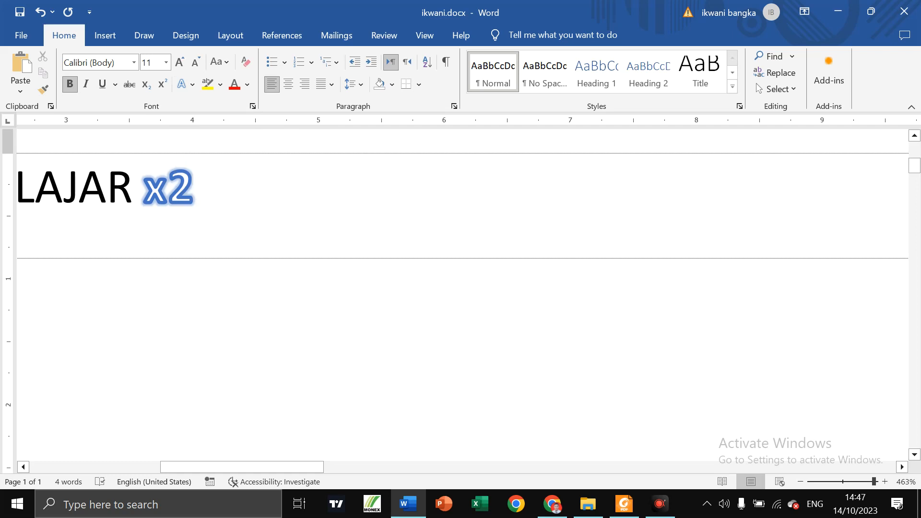
Highlight "x2" at the end of the sentence in bright green.
key("shift+Left")
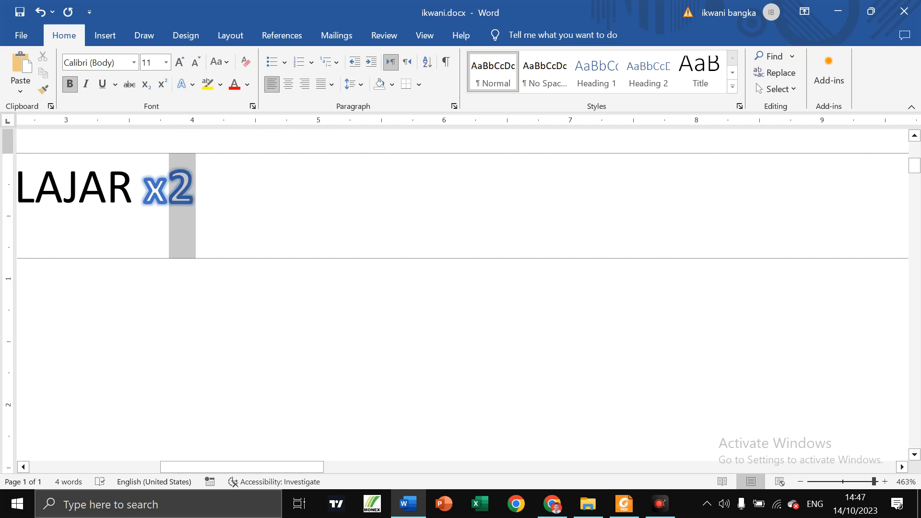
key("shift+Left")
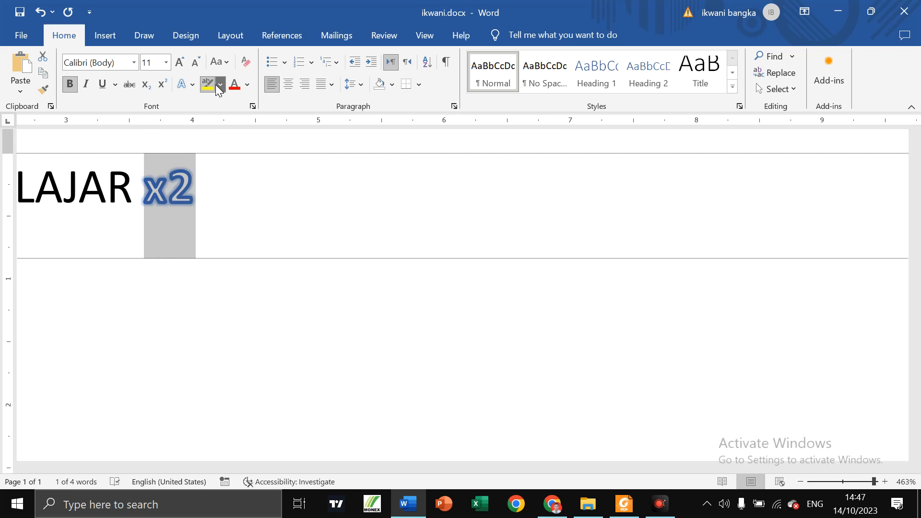
left_click(220, 85)
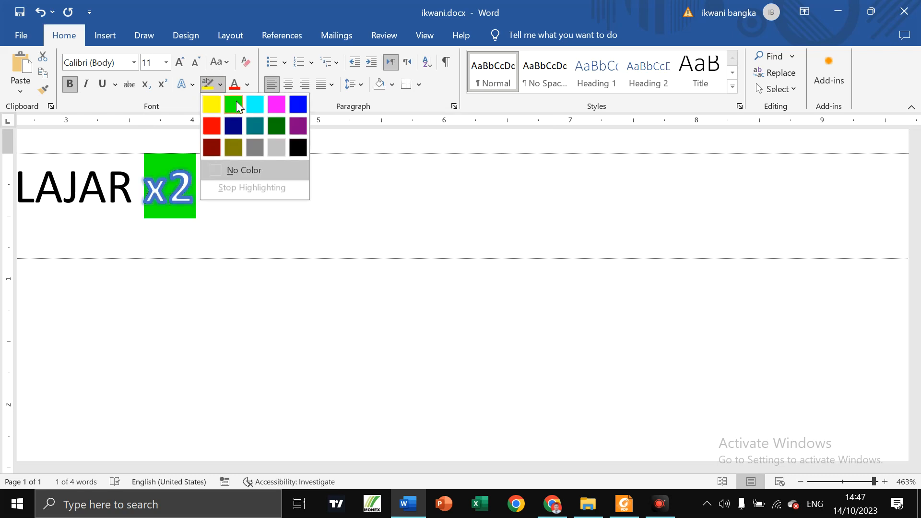
left_click(234, 101)
key("Left")
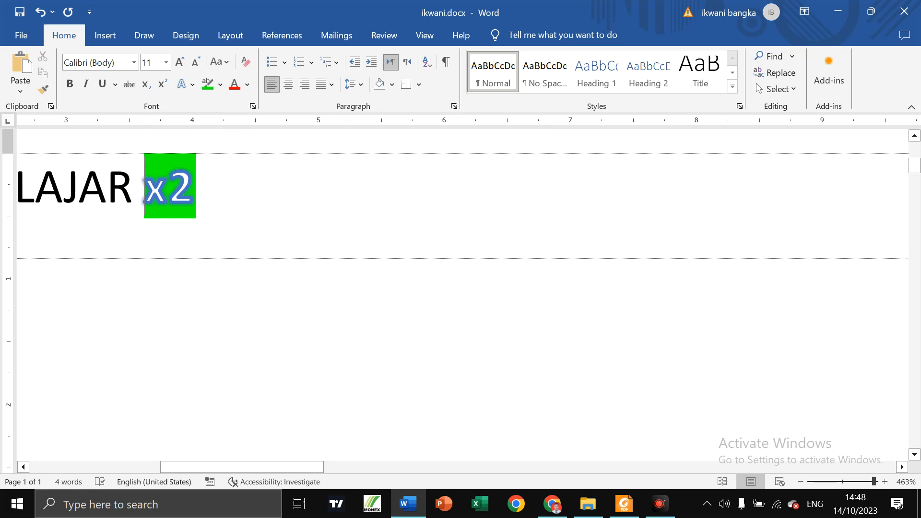
Set the font colour of the letters "AJAR" in "BELAJAR" to standard red.
left_click_drag(133, 192, 35, 192)
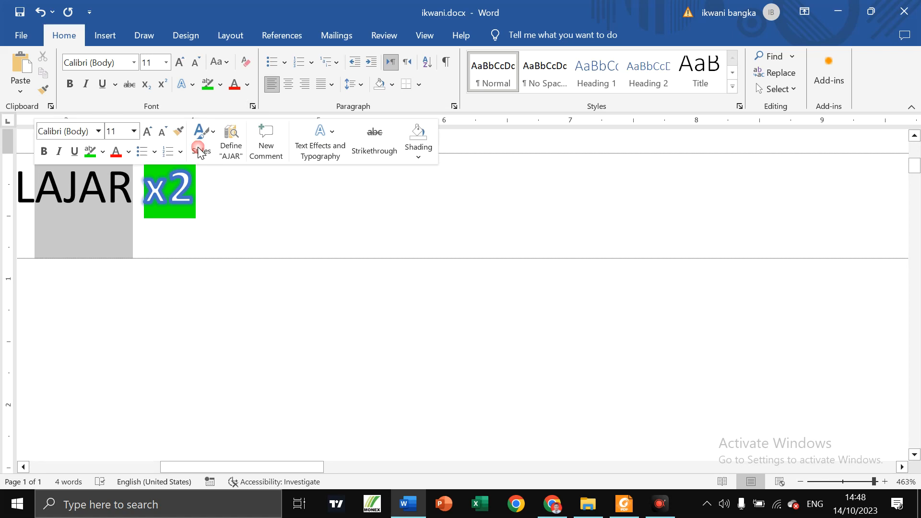
left_click(248, 85)
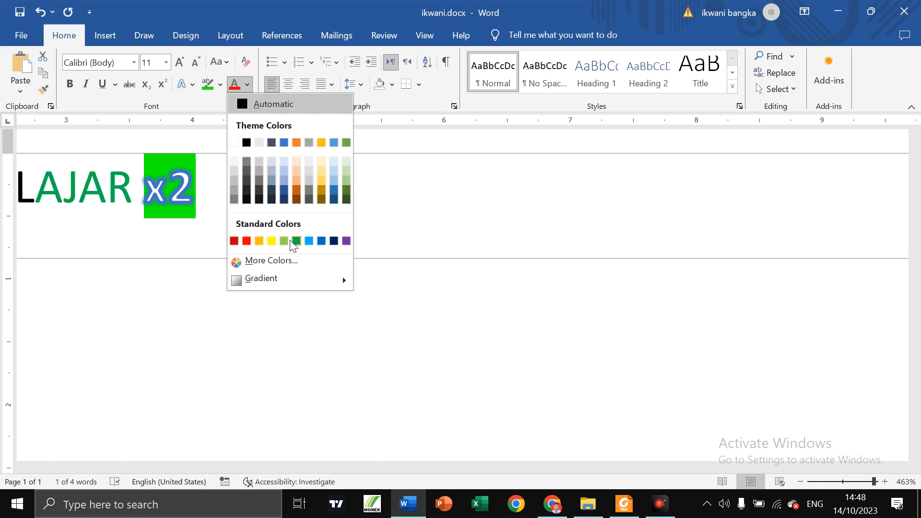
left_click(247, 241)
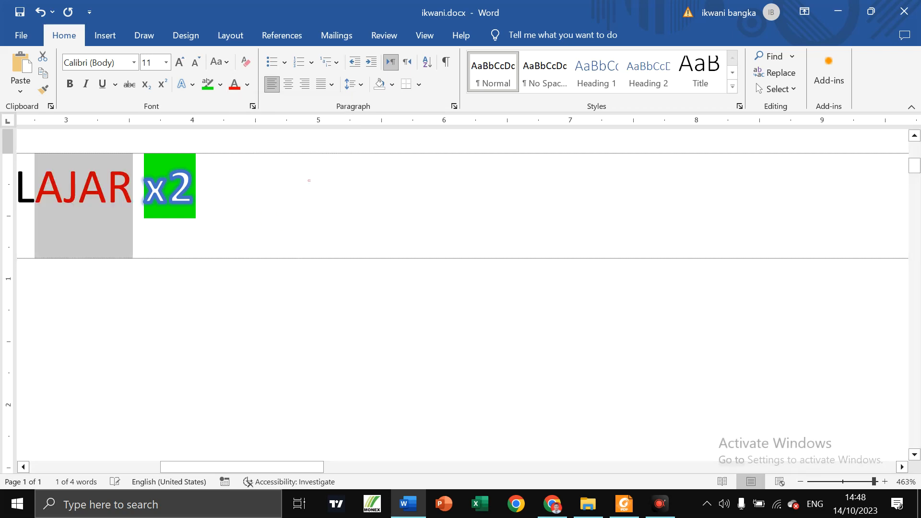
left_click(311, 180)
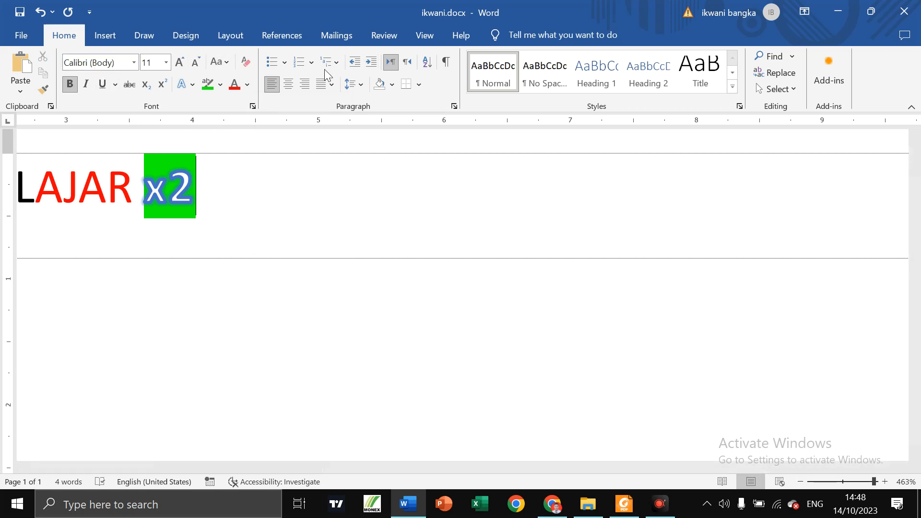
Reduce the zoom to 230% and bring the whole sentence into view.
left_click(803, 488)
left_click(803, 487)
left_click(804, 488)
left_click(803, 487)
left_click(804, 488)
left_click(804, 488)
left_click(803, 488)
left_click(803, 487)
left_click(803, 488)
left_click(803, 488)
left_click(803, 487)
left_click(803, 487)
left_click(804, 488)
left_click(803, 487)
left_click(803, 487)
left_click(803, 488)
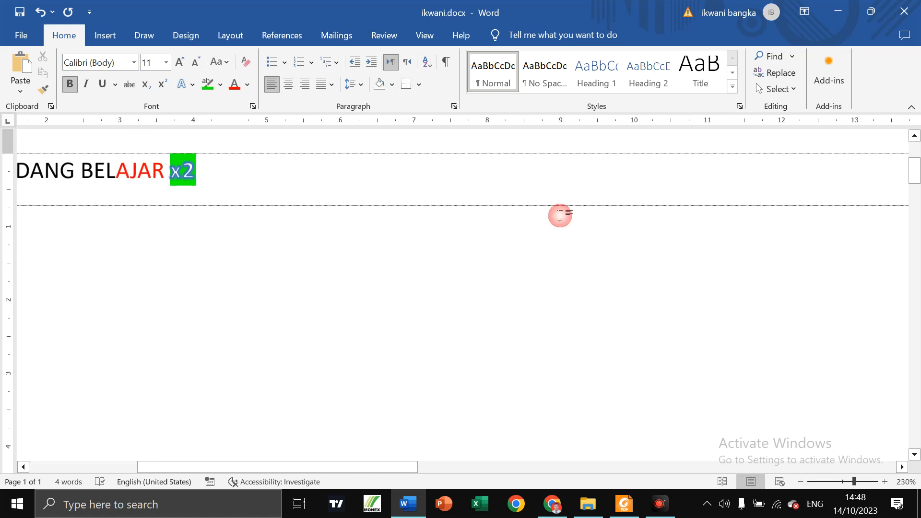
left_click_drag(367, 472, 265, 471)
Turn a round bullet on and off again for the sentence.
left_click(283, 69)
left_click(556, 190)
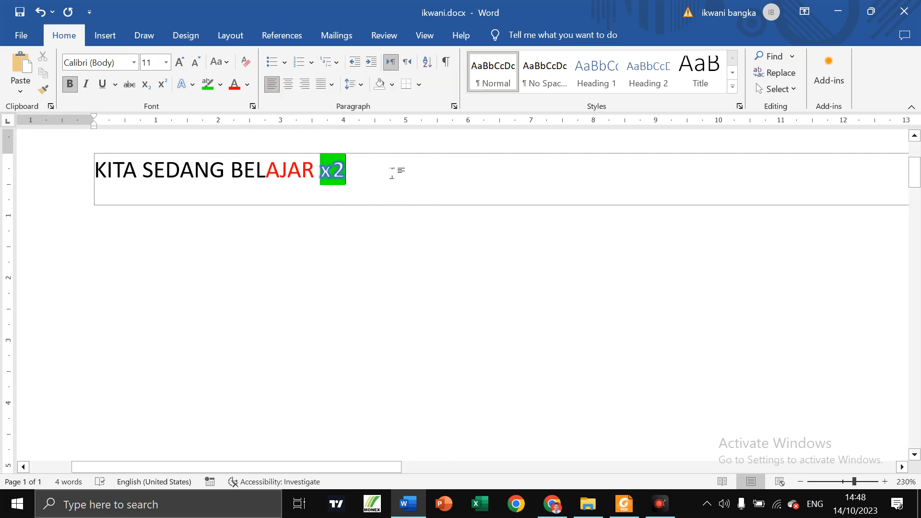
left_click(280, 63)
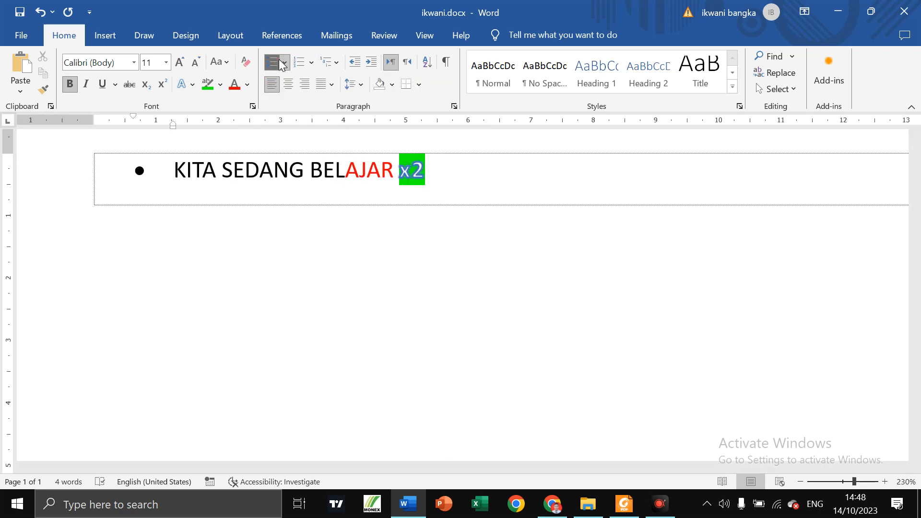
left_click(282, 65)
Give the sentence a check-mark bullet, and change it to the four-diamond bullet.
left_click(95, 170)
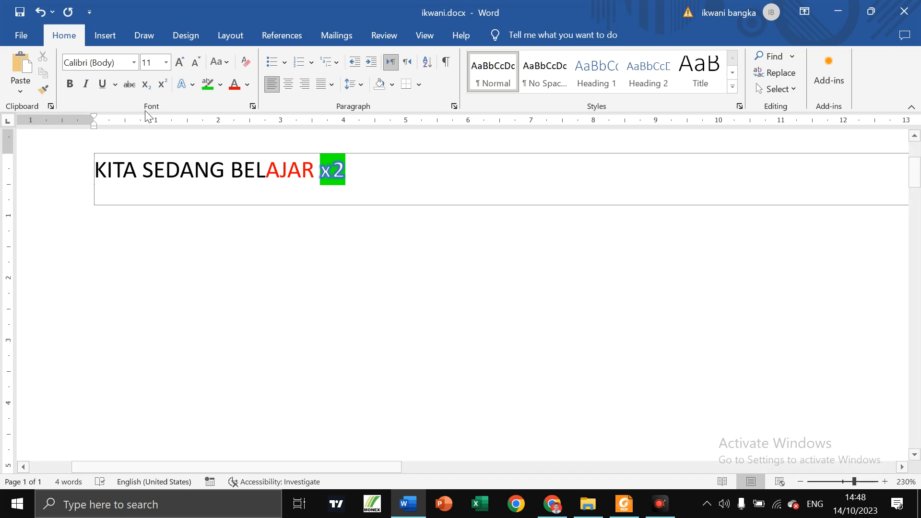
left_click(284, 62)
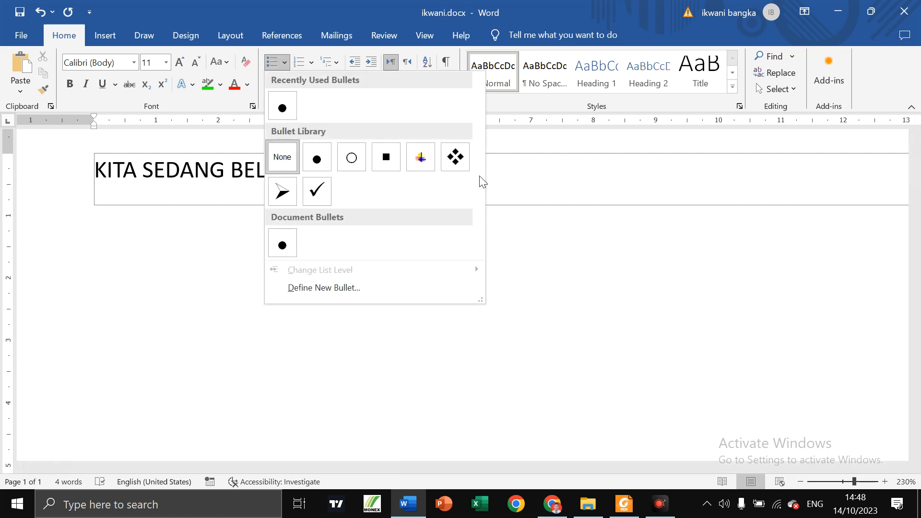
left_click(317, 191)
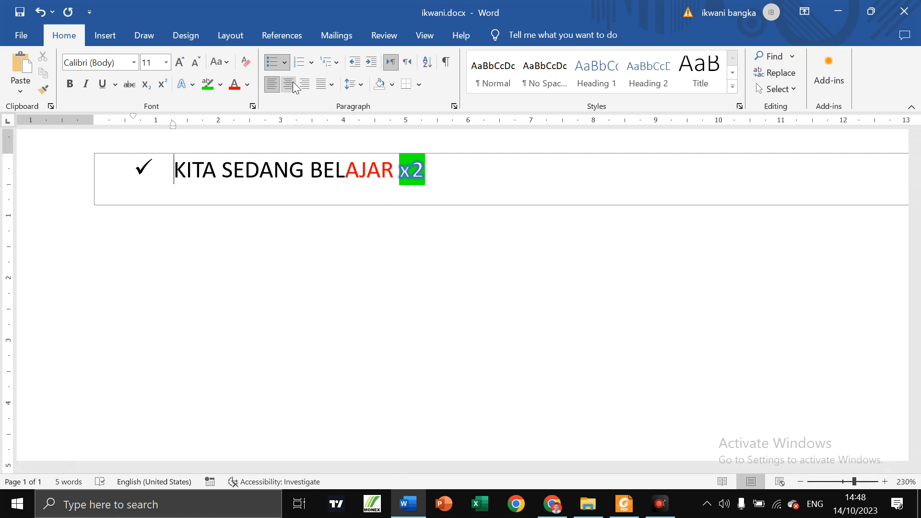
left_click(285, 62)
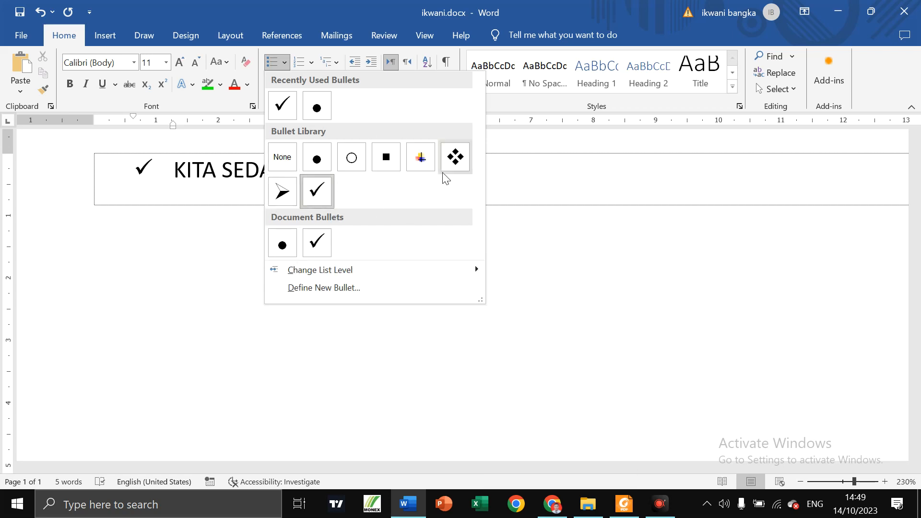
left_click(453, 163)
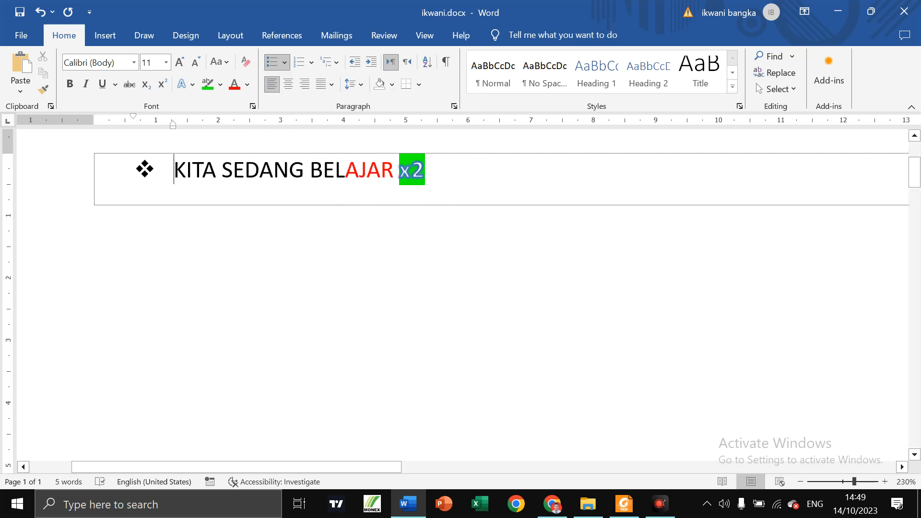
Examine the numbering library, the list levels and the Define New Number Format settings without changing anything.
left_click(312, 69)
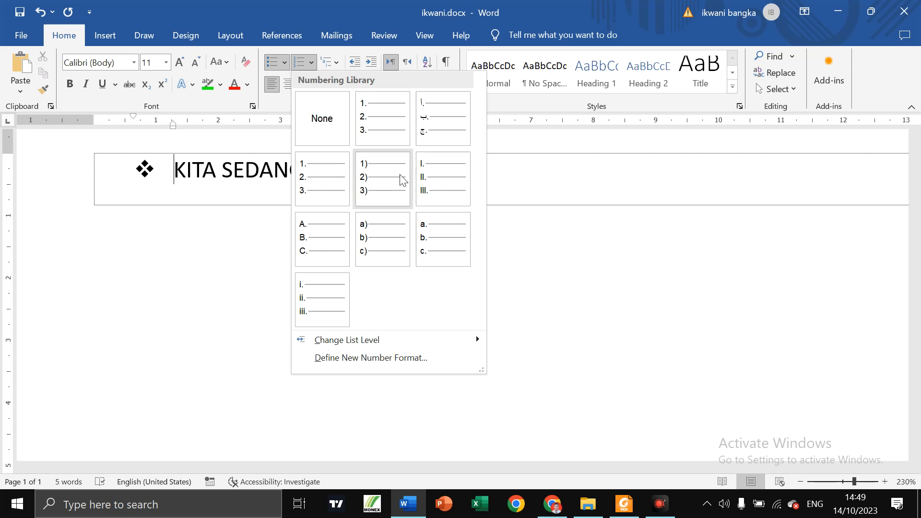
mouse_move(405, 342)
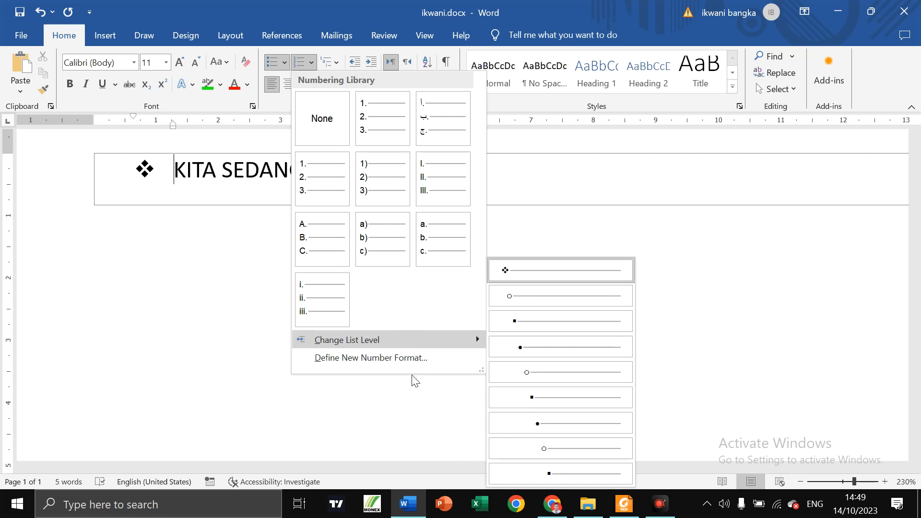
left_click(395, 359)
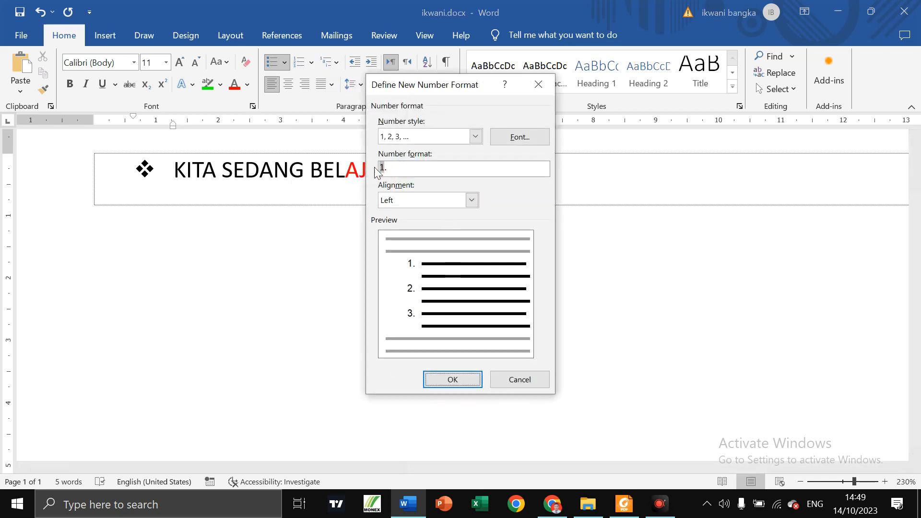
left_click(540, 84)
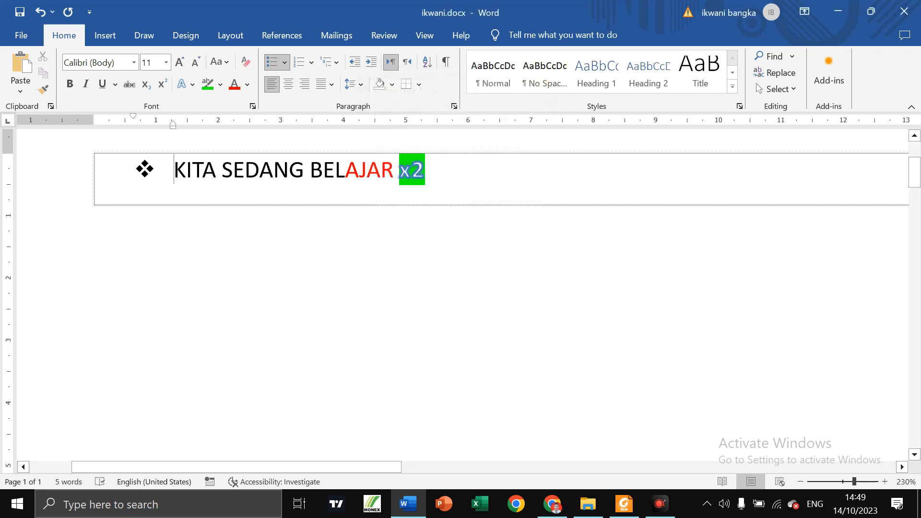
Apply the "1. 2. 3." numbering format to the sentence "KITA SEDANG BELAJAR x2".
key("ctrl+b")
left_click_drag(425, 173, 174, 174)
left_click(315, 63)
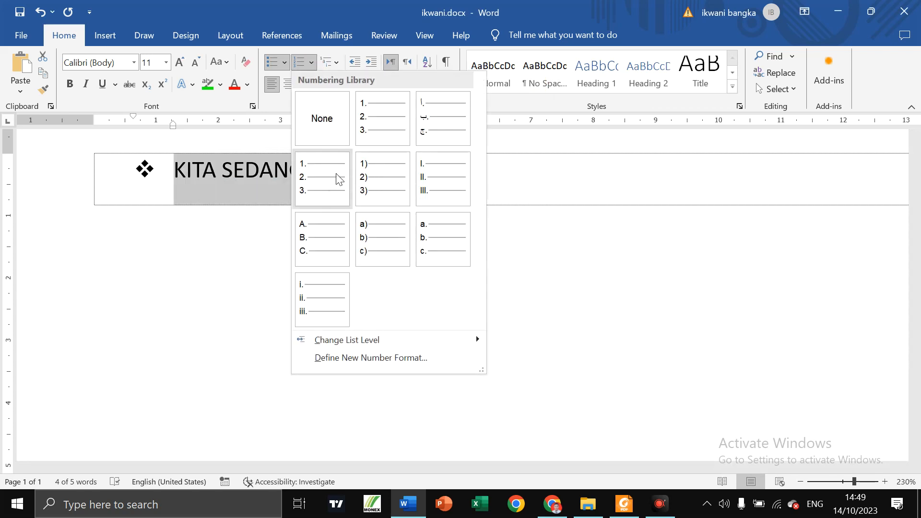
left_click(315, 174)
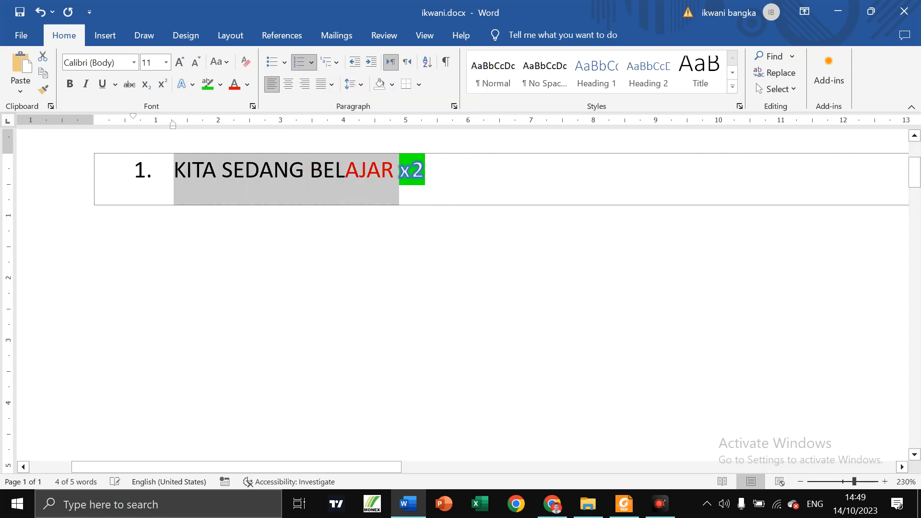
Add a second numbered item below the sentence with the sample text "gndsgkjsjgs".
key("End")
key("Return")
type("gndsgkjsjgs")
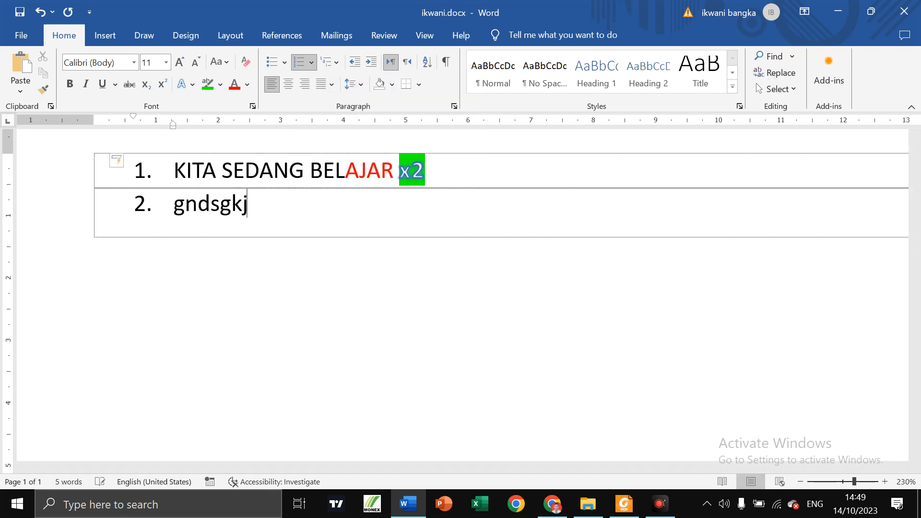
Add a third list item reading "sdhsdjfhsjdf" and change the list's numbering to the Arabic letter format.
key("Return")
type("sdhsdjfhsjdf")
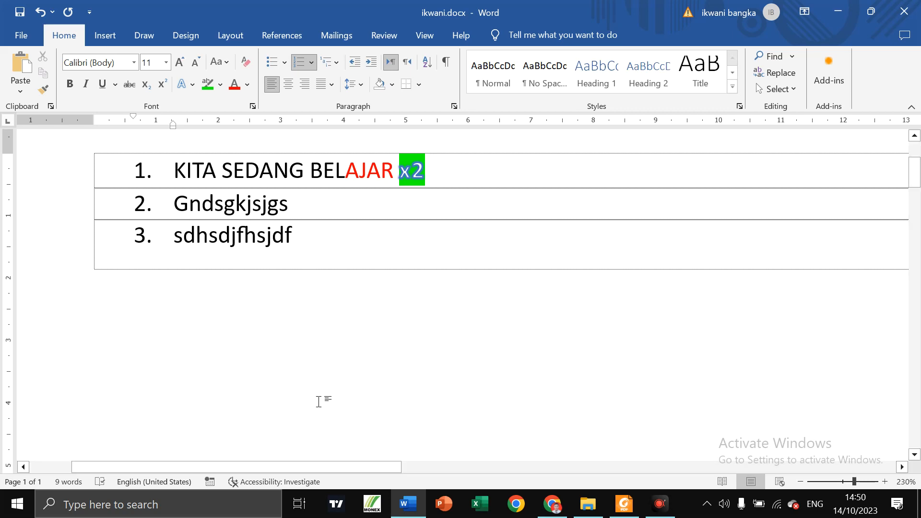
left_click(308, 65)
left_click(429, 210)
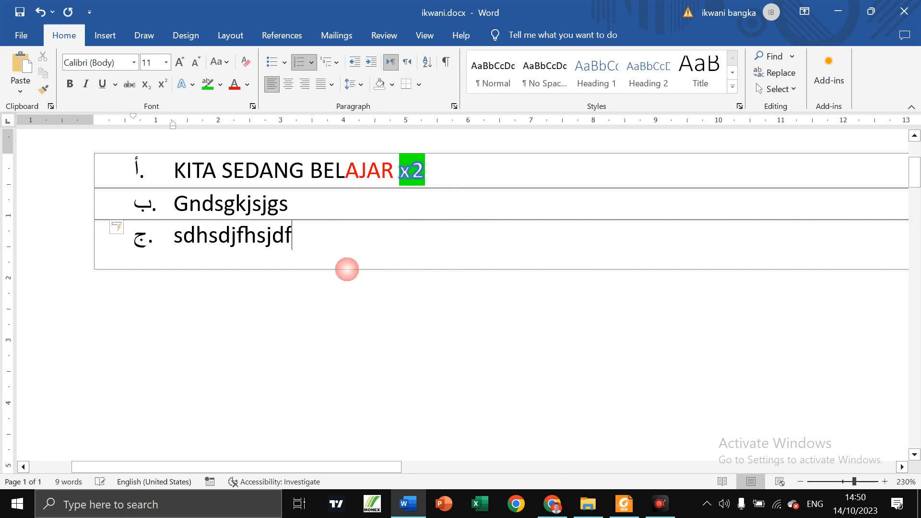
Try the "1) a) i)" and "1. 1.1. 1.1.1." multilevel formats on the list, undoing each one.
left_click(339, 65)
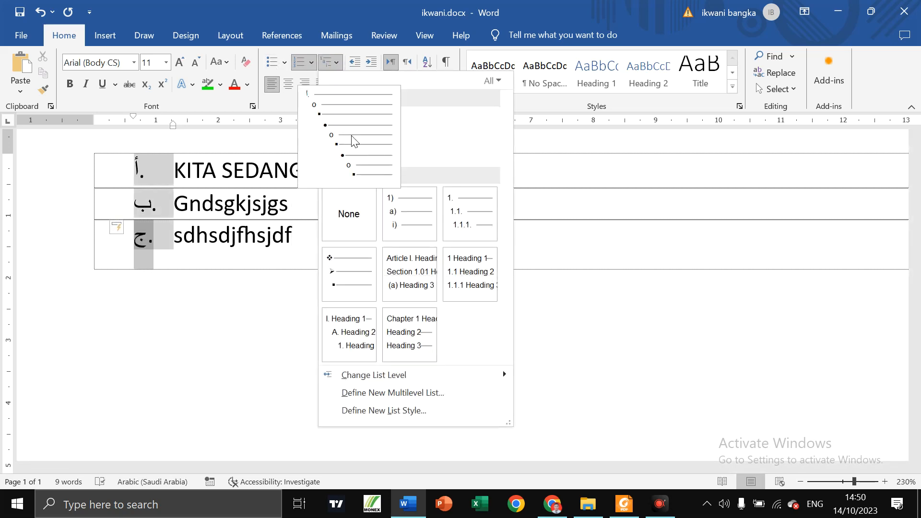
left_click(418, 219)
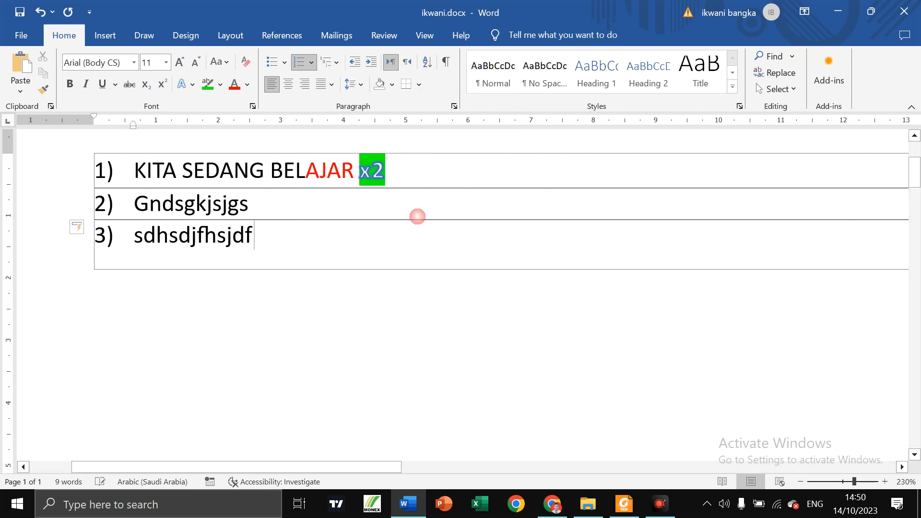
left_click(40, 11)
left_click(341, 68)
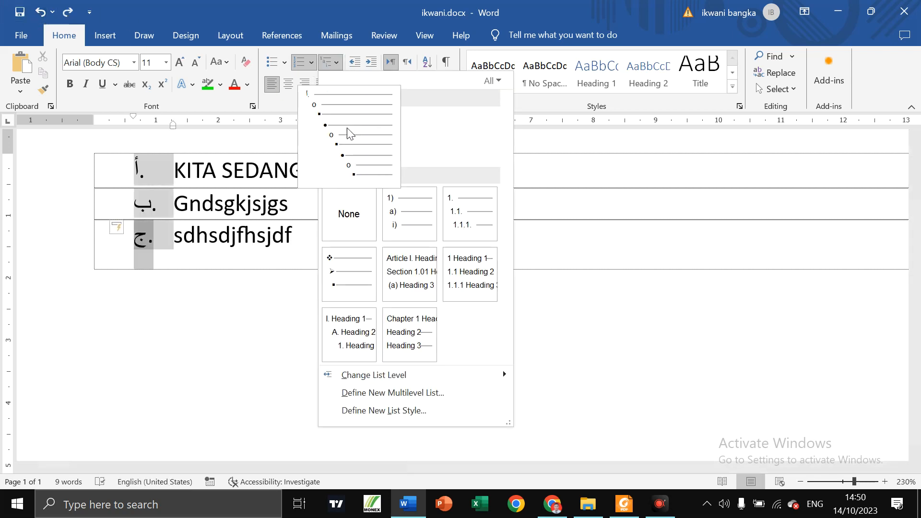
left_click(453, 218)
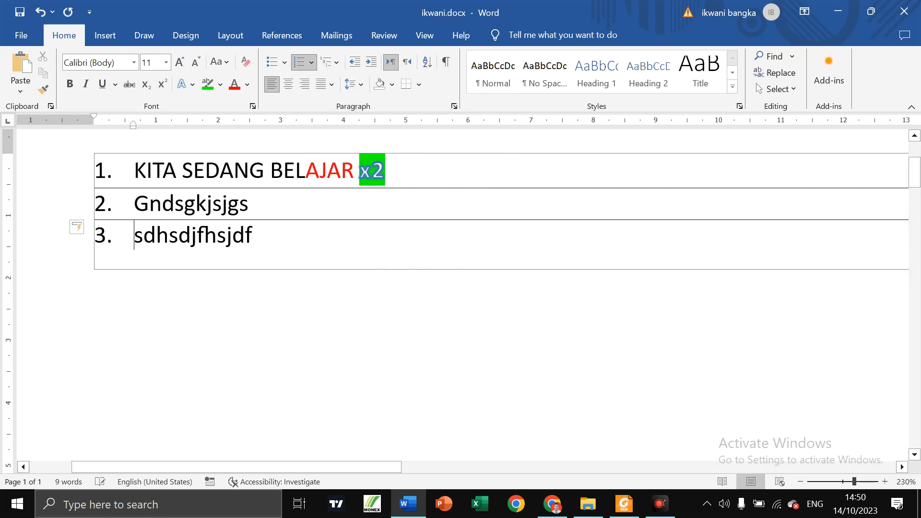
left_click(40, 11)
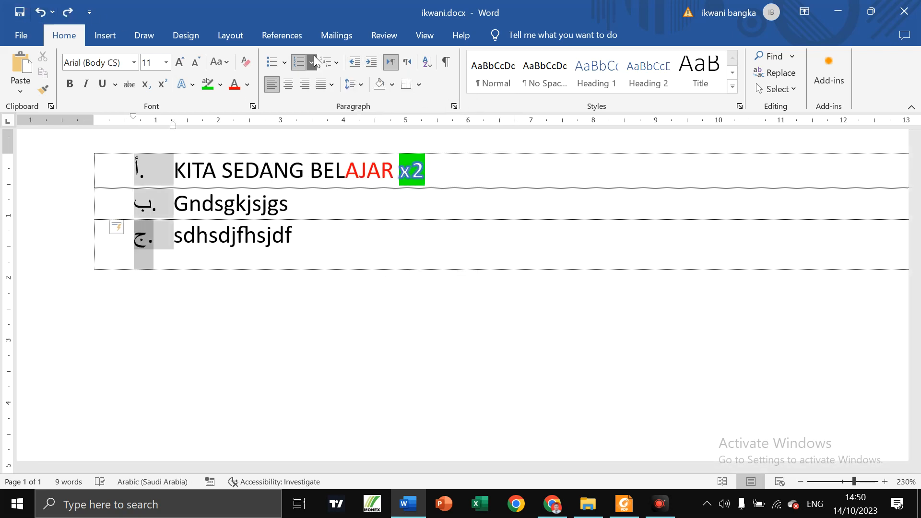
left_click(398, 261)
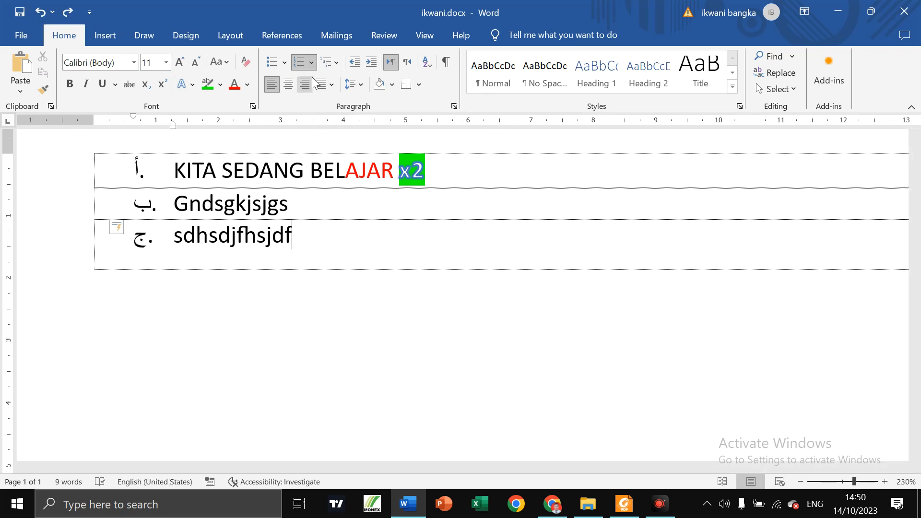
left_click(310, 64)
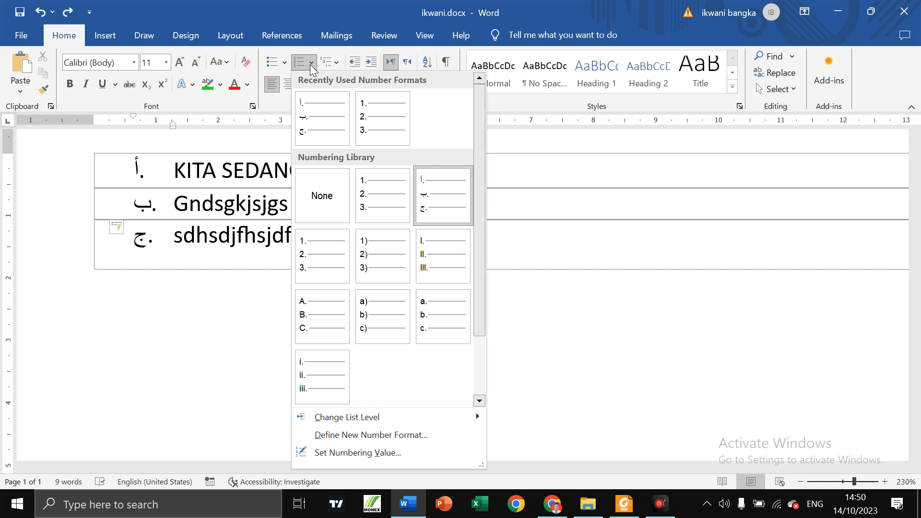
left_click(310, 64)
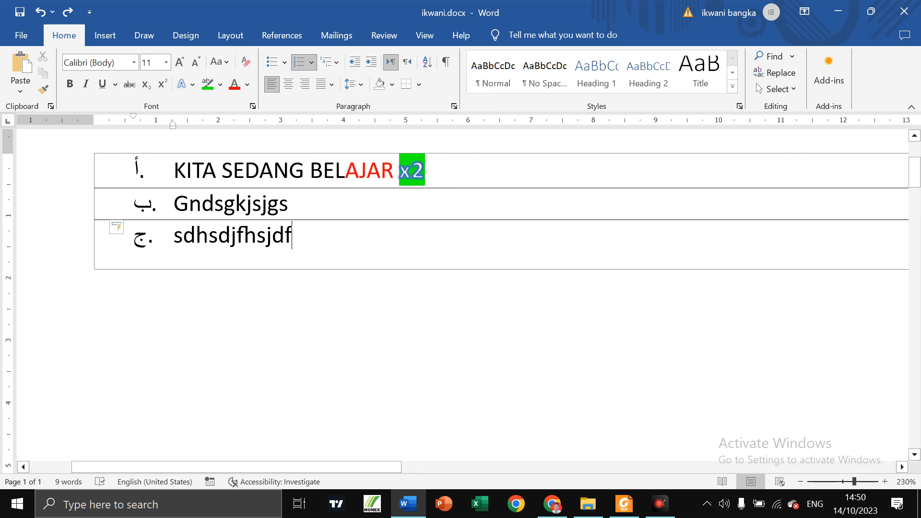
Try center, left and right alignment on all three list items, finishing with them centered.
left_click_drag(299, 238, 154, 177)
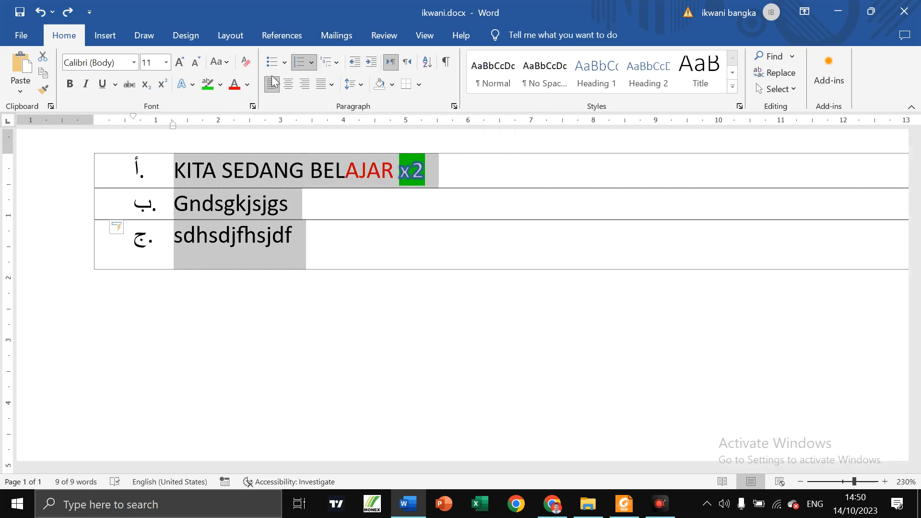
left_click(330, 87)
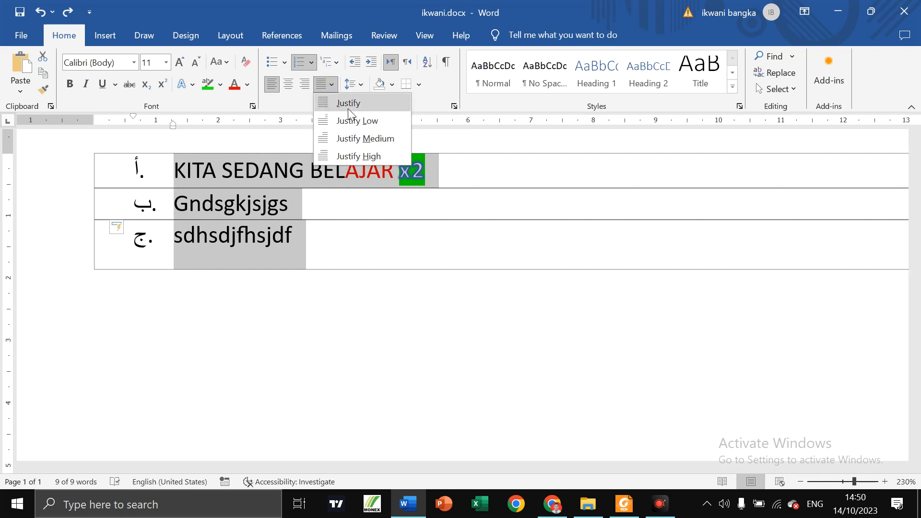
left_click(292, 90)
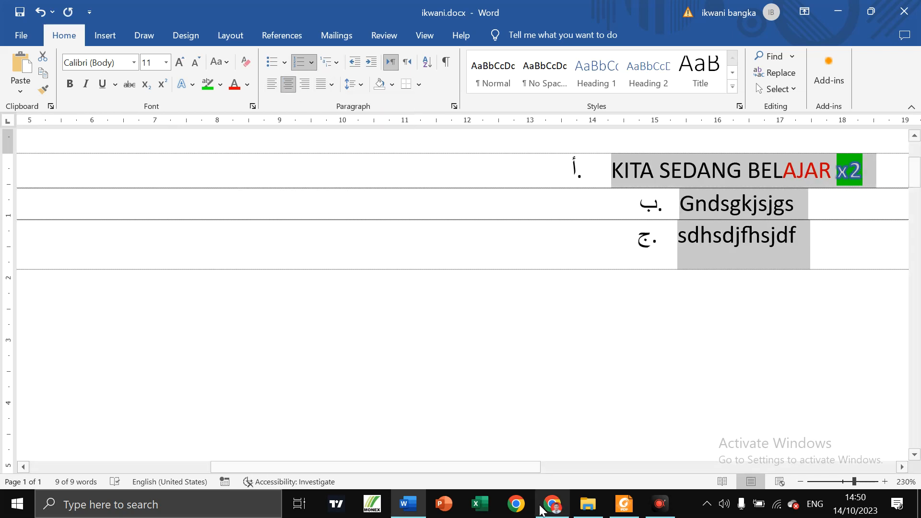
left_click_drag(854, 482, 837, 481)
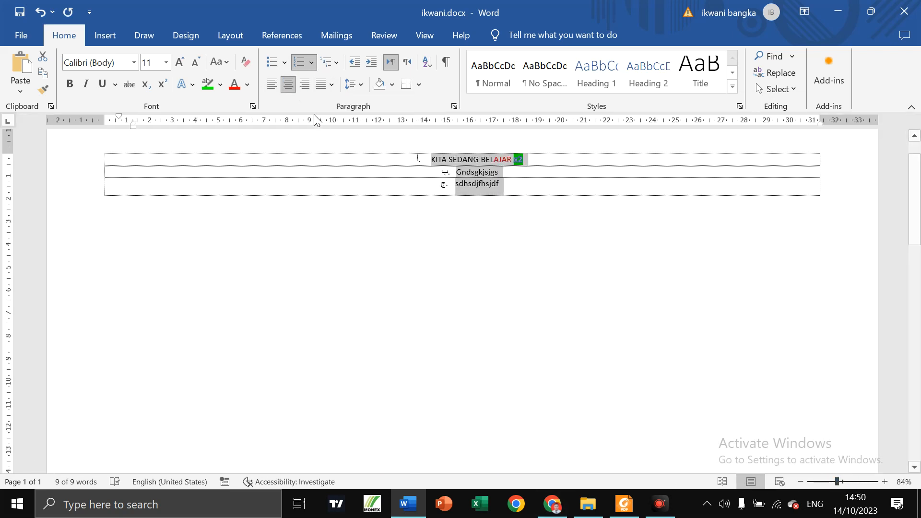
left_click(277, 85)
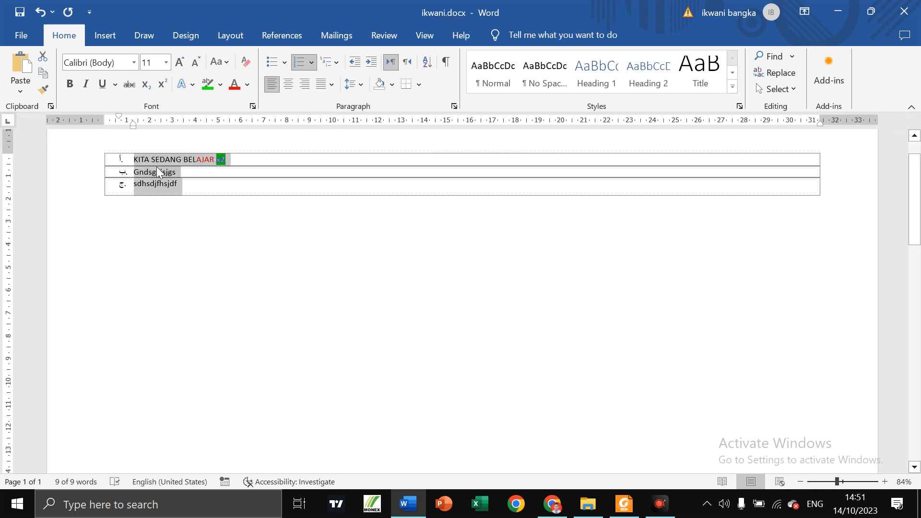
left_click(305, 85)
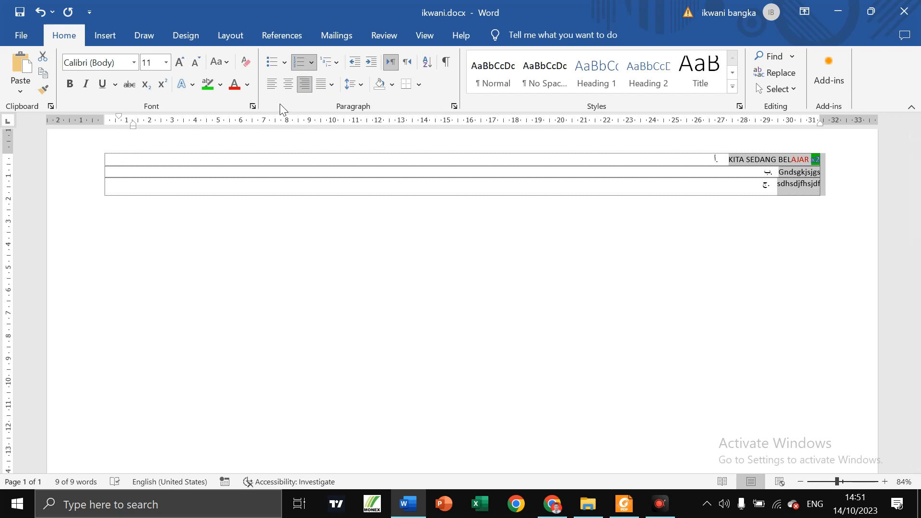
left_click(286, 86)
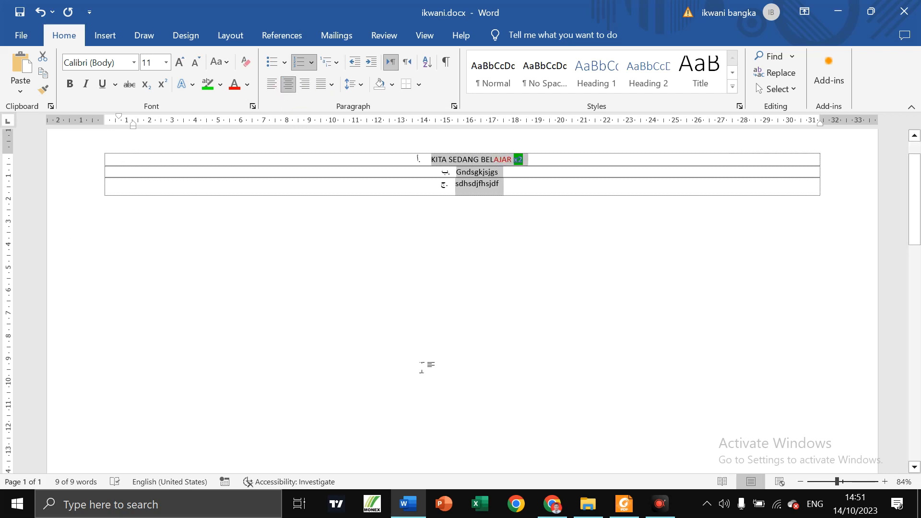
Return the three list items to left alignment and decrease their indent by one level.
left_click(336, 91)
left_click(346, 237)
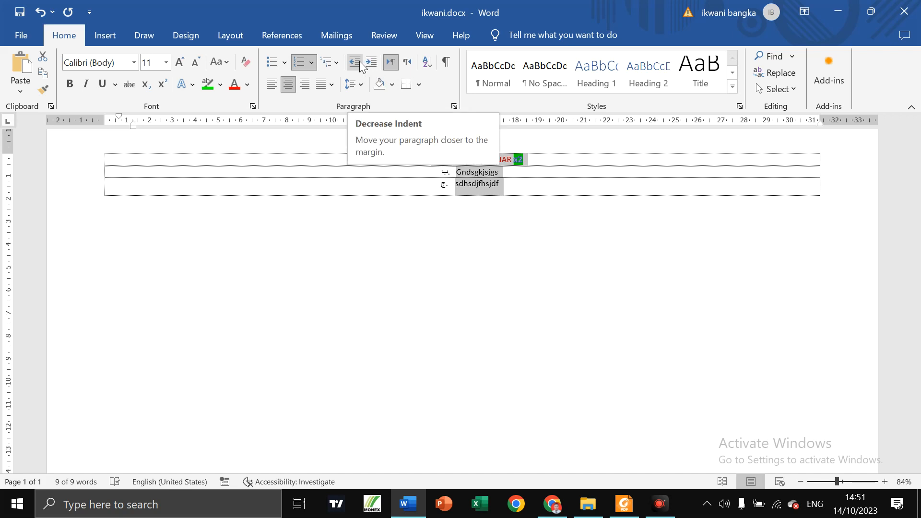
key("ctrl+l")
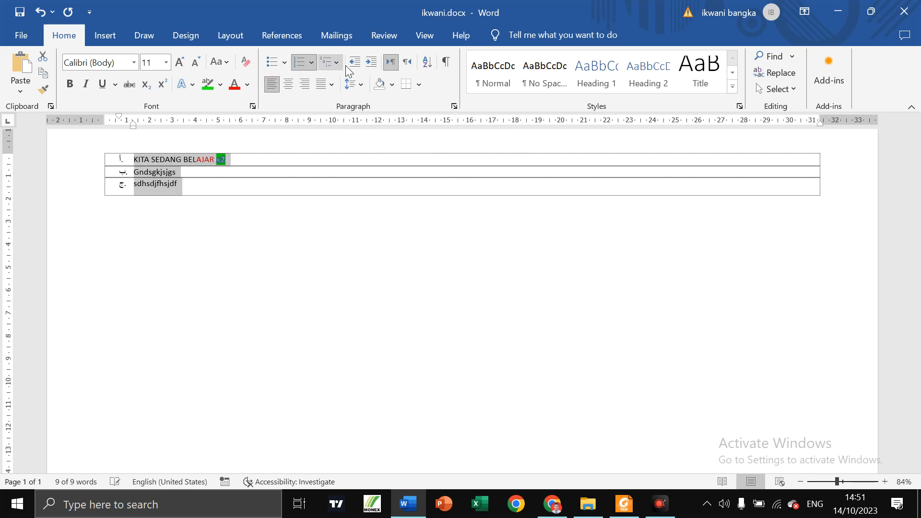
left_click(353, 70)
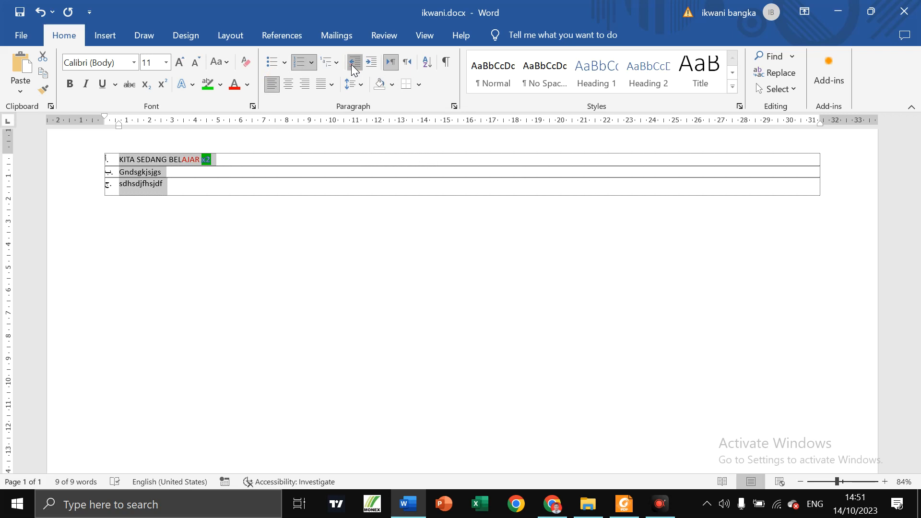
Reselect the three list items and increase their indent until the text starts at about 5 on the ruler.
left_click(164, 203)
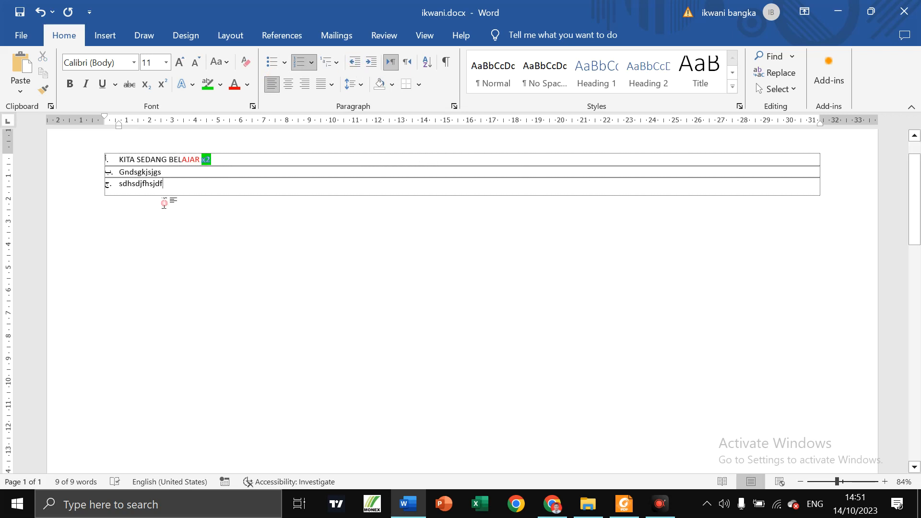
left_click_drag(167, 187, 118, 163)
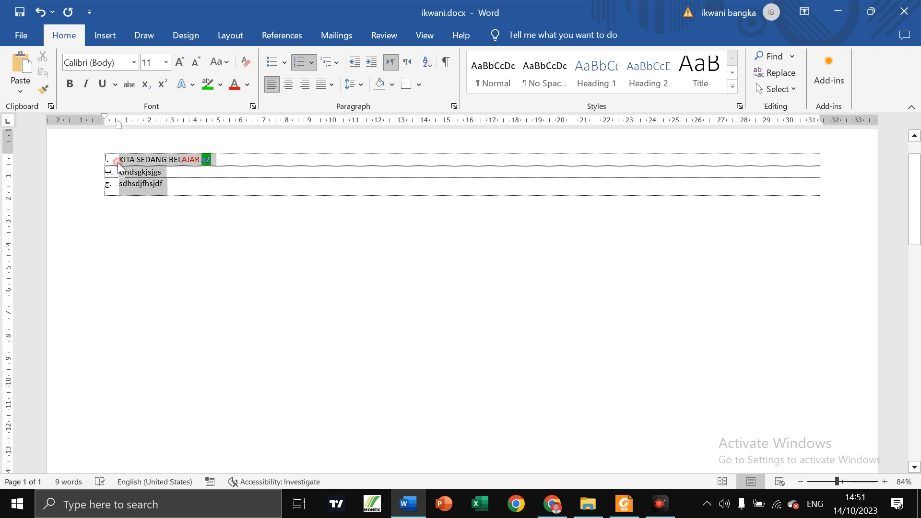
left_click(355, 62)
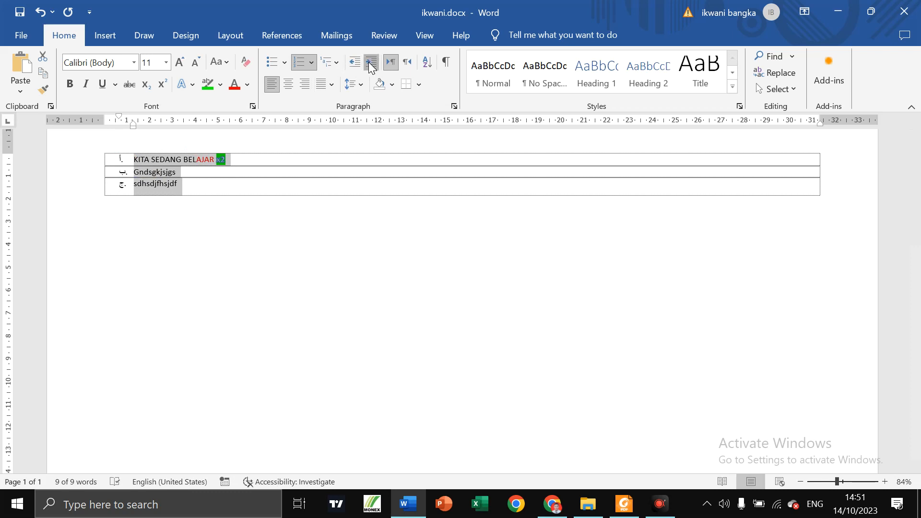
left_click(371, 63)
left_click(371, 63)
left_click(370, 63)
left_click(371, 62)
left_click(371, 63)
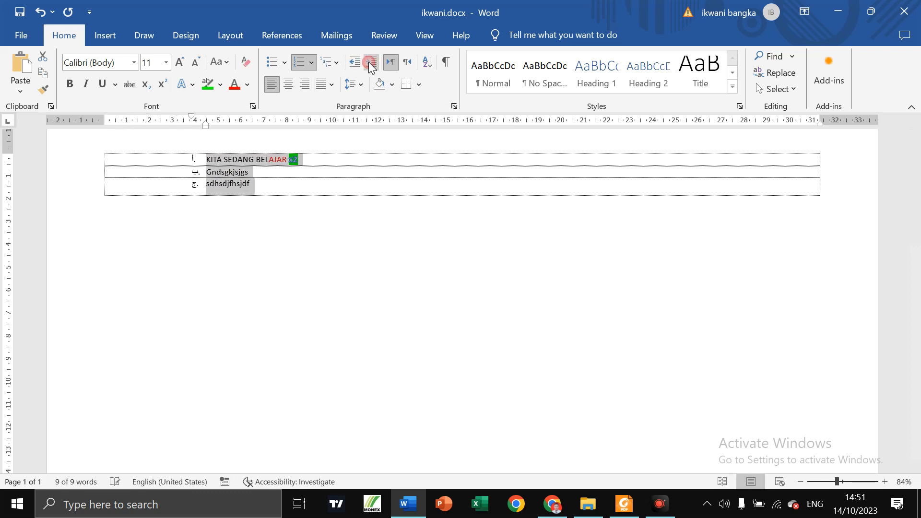
left_click(371, 63)
left_click(406, 174)
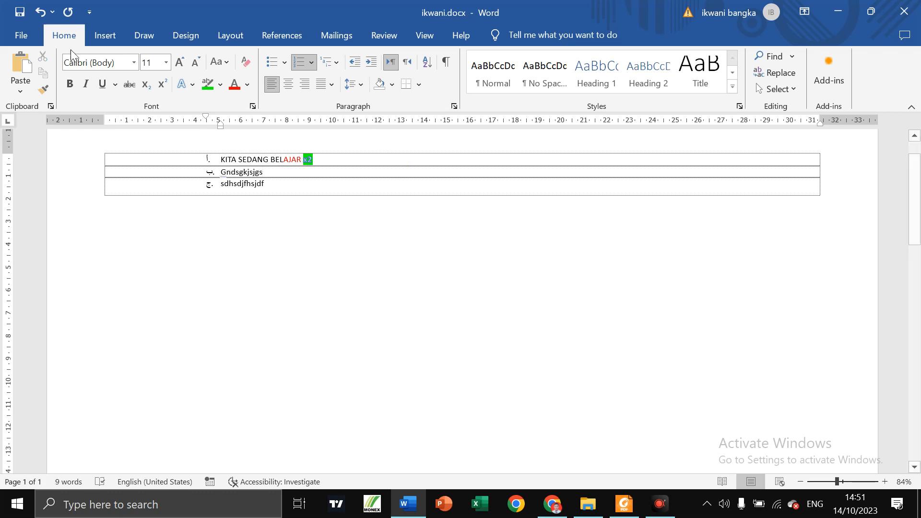
Undo the last two indent increases, and indent the list again until its text starts at about 8 on the ruler.
left_click(40, 14)
left_click(40, 13)
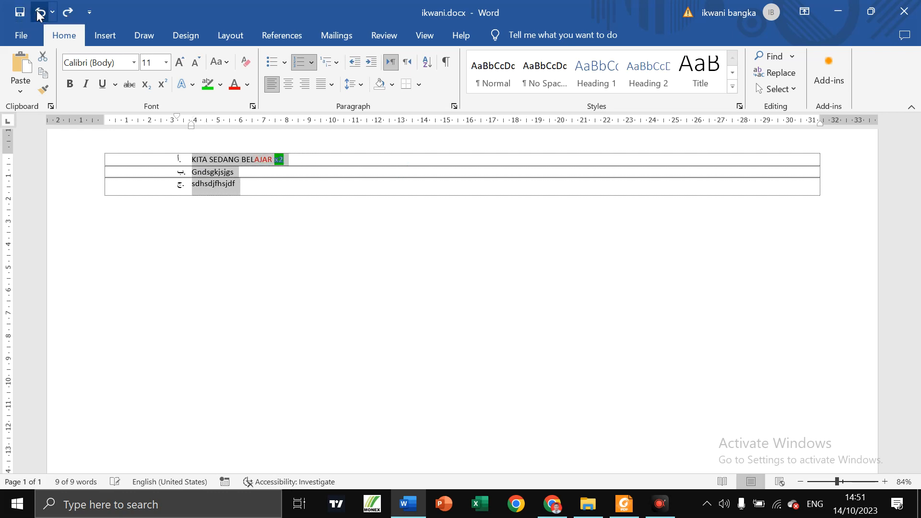
left_click(372, 63)
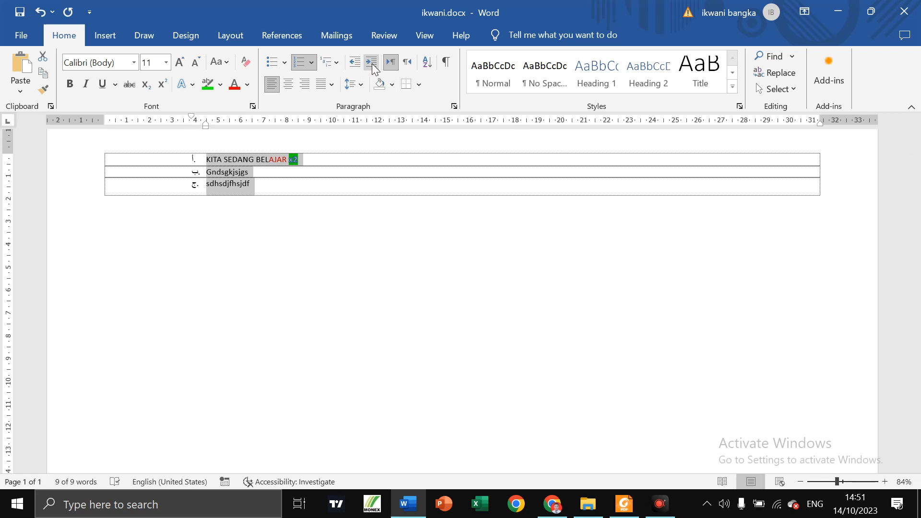
left_click(374, 69)
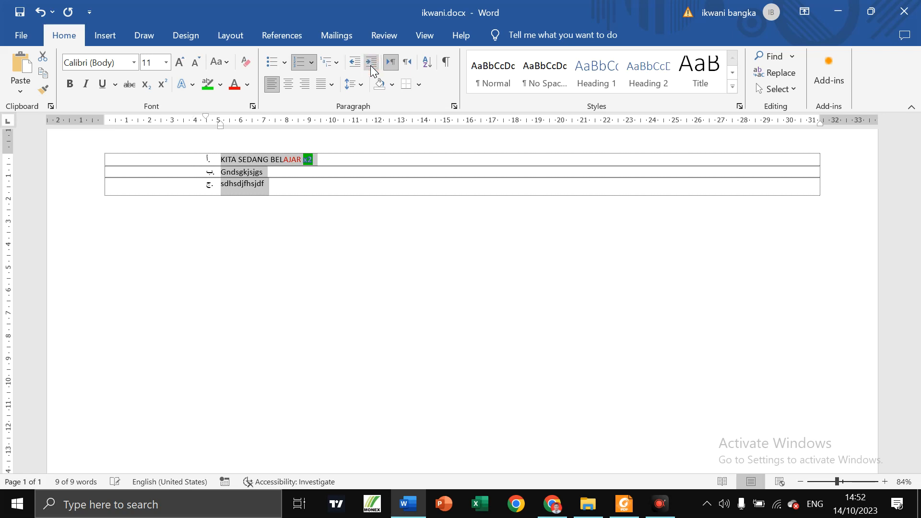
left_click(373, 69)
left_click(374, 69)
left_click(373, 69)
left_click(373, 69)
left_click(373, 70)
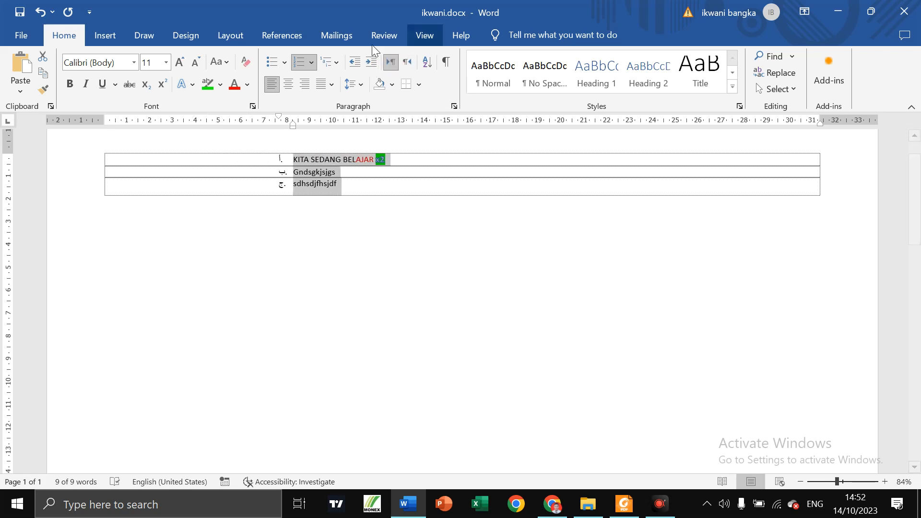
Switch the list between right-to-left and left-to-right text direction, ending with right-to-left.
left_click(415, 66)
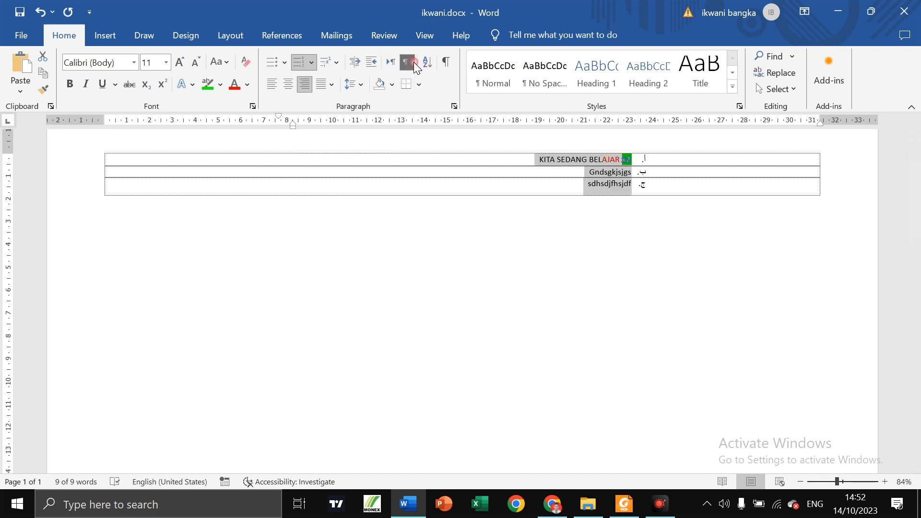
left_click(390, 67)
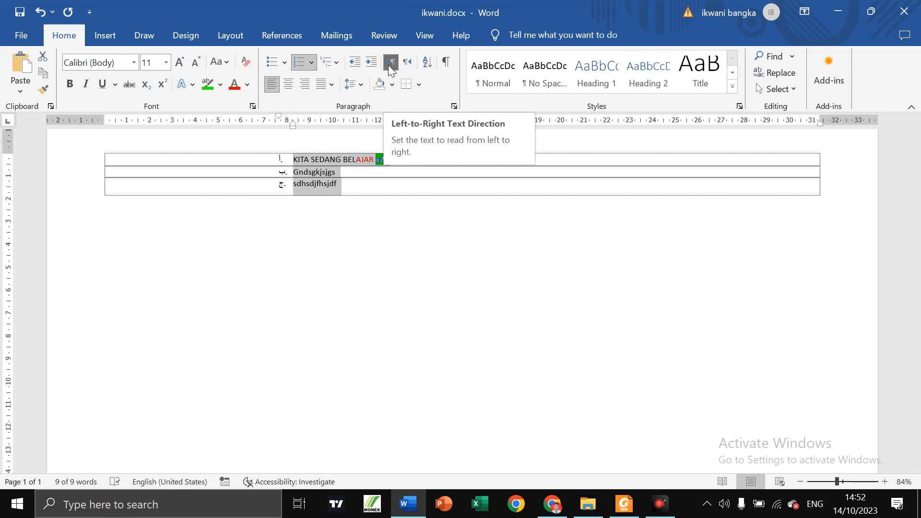
left_click(406, 64)
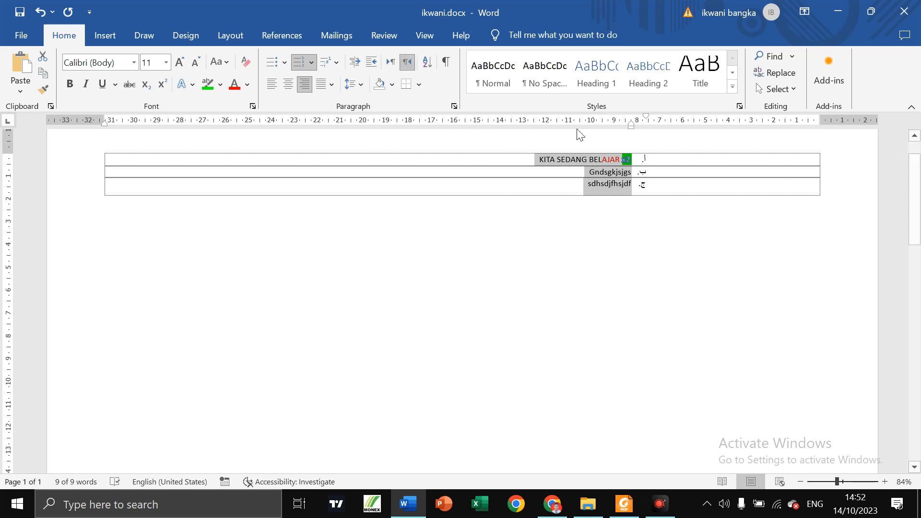
Examine the Sort Text settings for the selected list without sorting it.
left_click(431, 62)
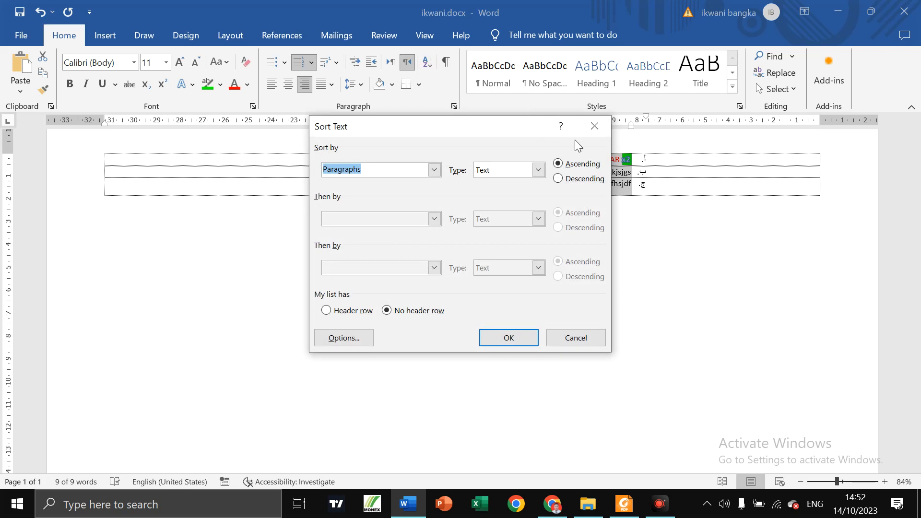
left_click(594, 127)
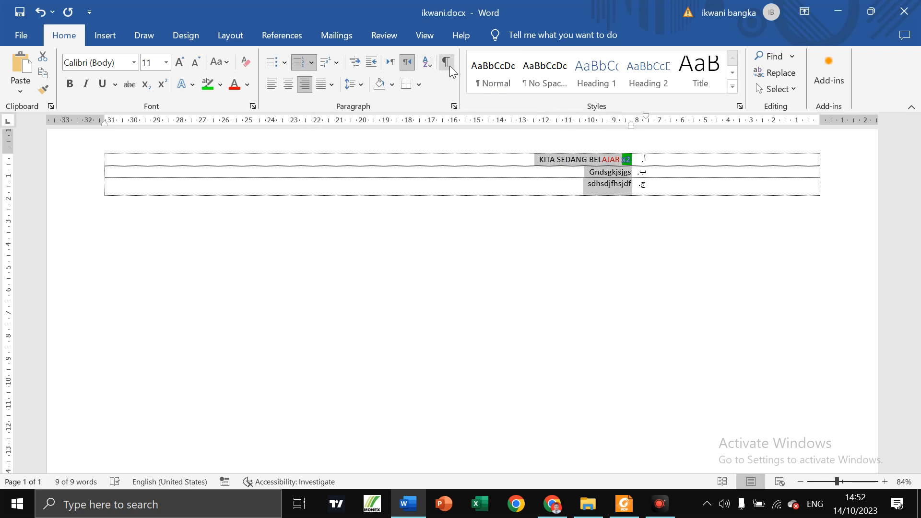
Set the line spacing of the three selected list items to 1,5.
left_click(361, 85)
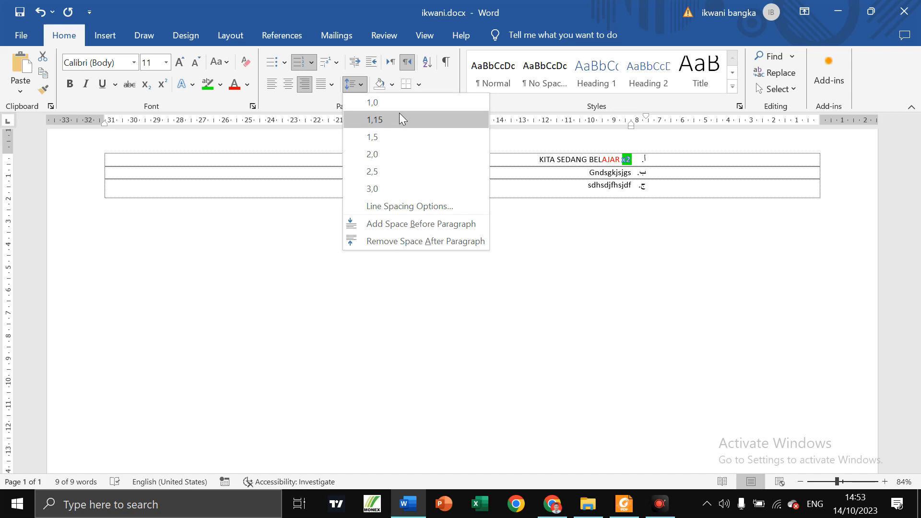
left_click(383, 139)
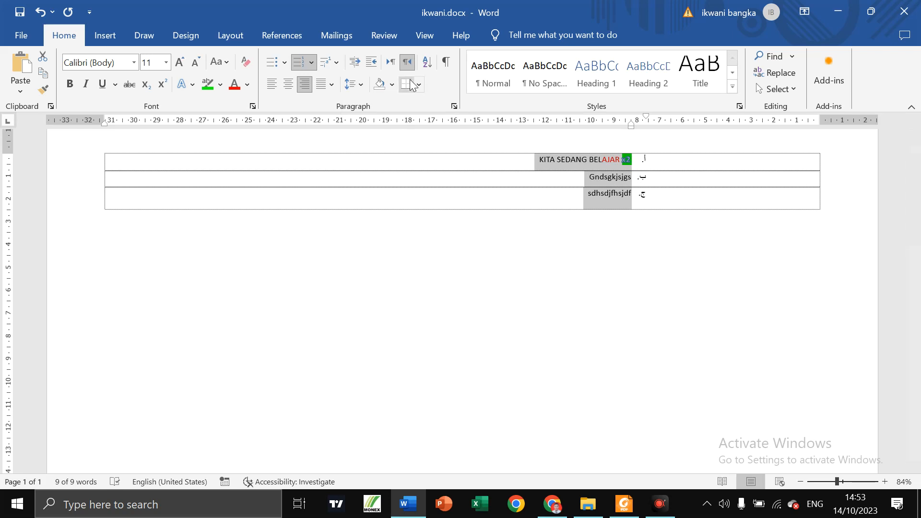
Highlight the text of the three list items in bright green and preview paragraph shading colours without applying one.
left_click(394, 85)
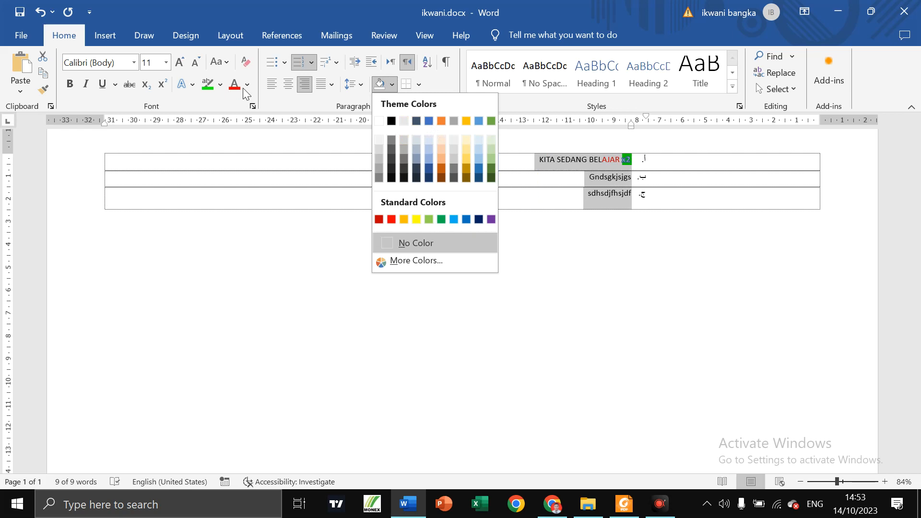
left_click(211, 85)
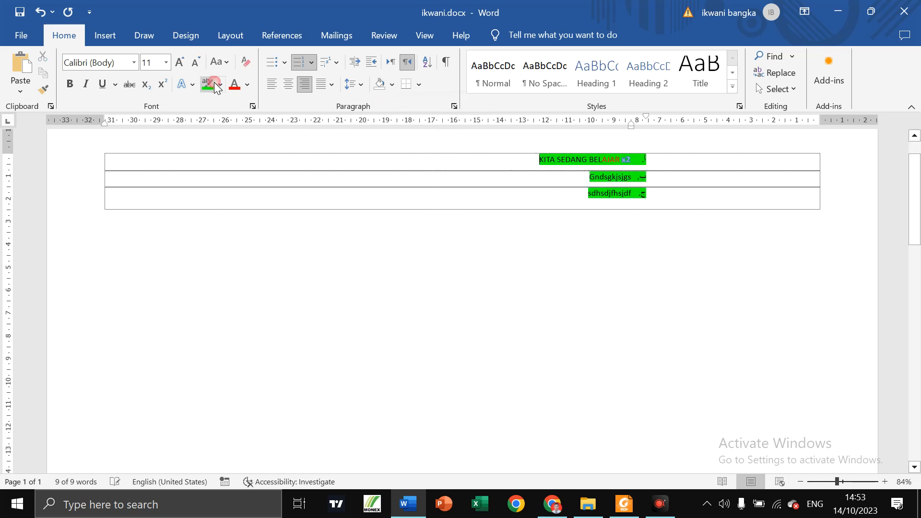
left_click(222, 85)
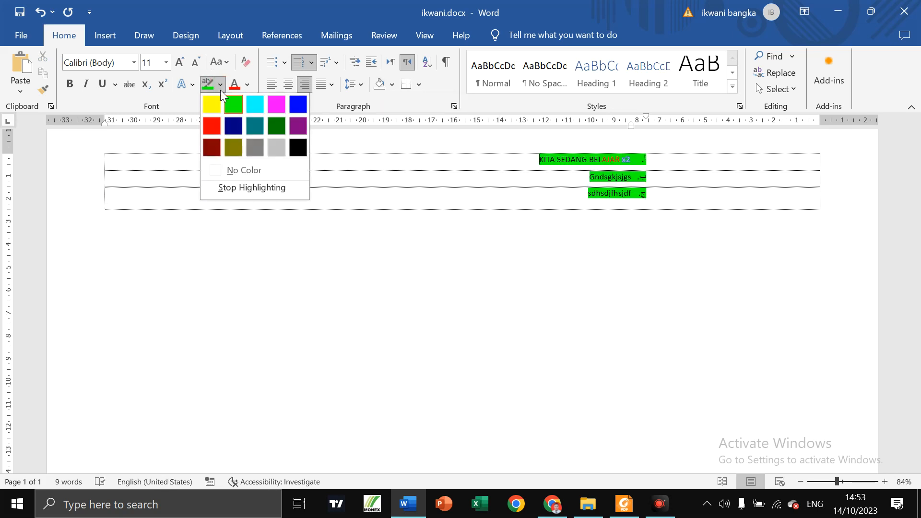
left_click(389, 85)
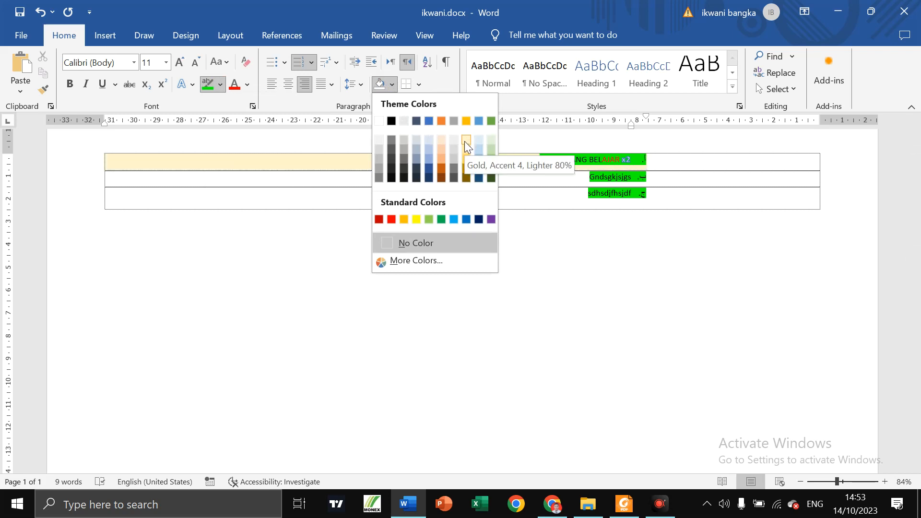
left_click(551, 322)
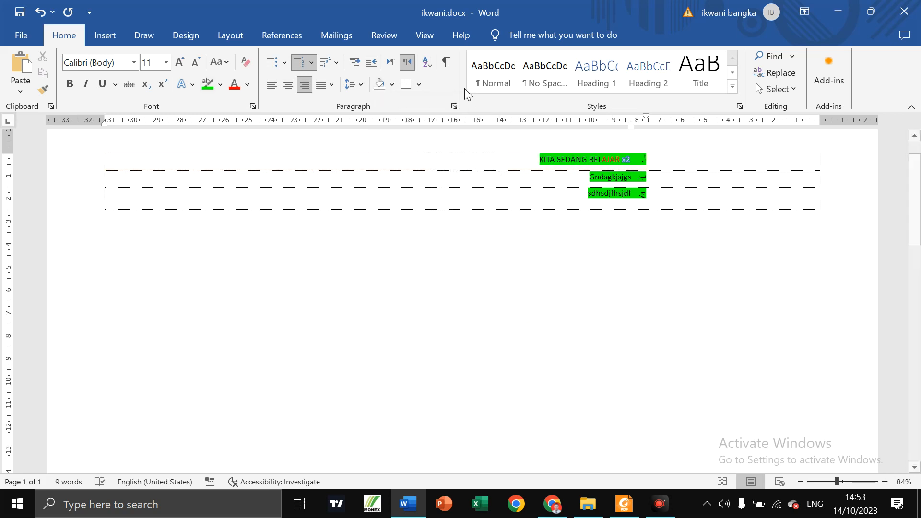
Reselect the three list items and apply All Borders to them.
left_click(422, 90)
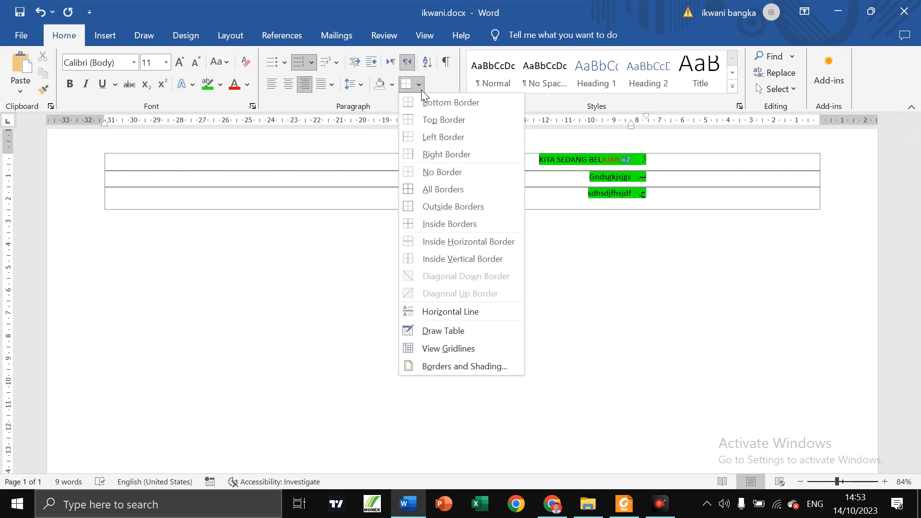
left_click(566, 159)
left_click_drag(539, 160, 627, 203)
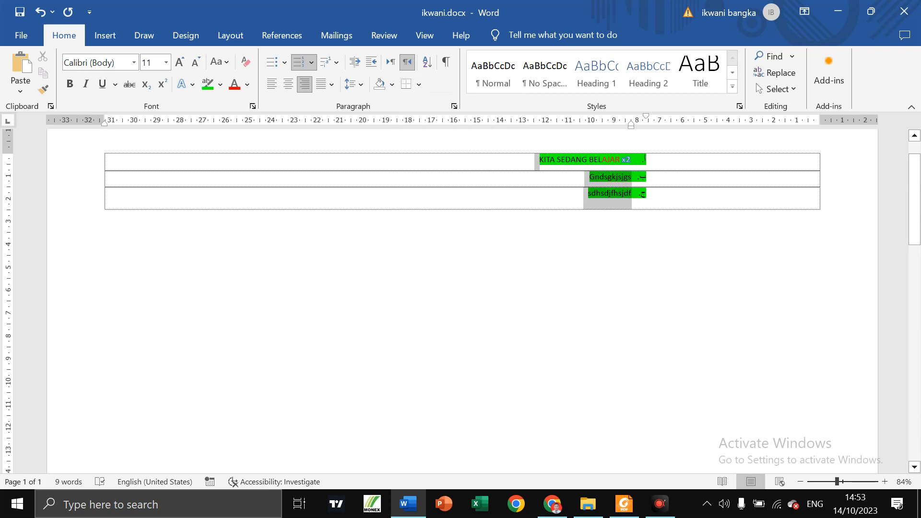
left_click(416, 90)
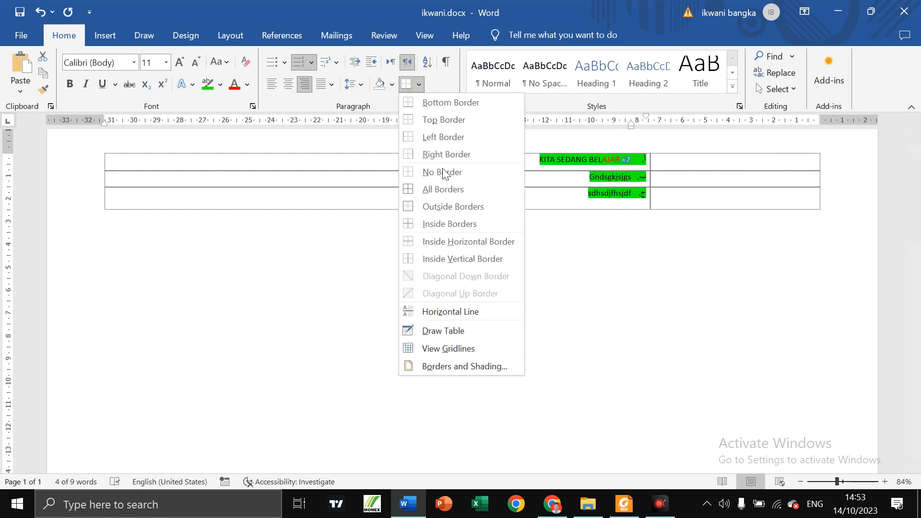
left_click(444, 189)
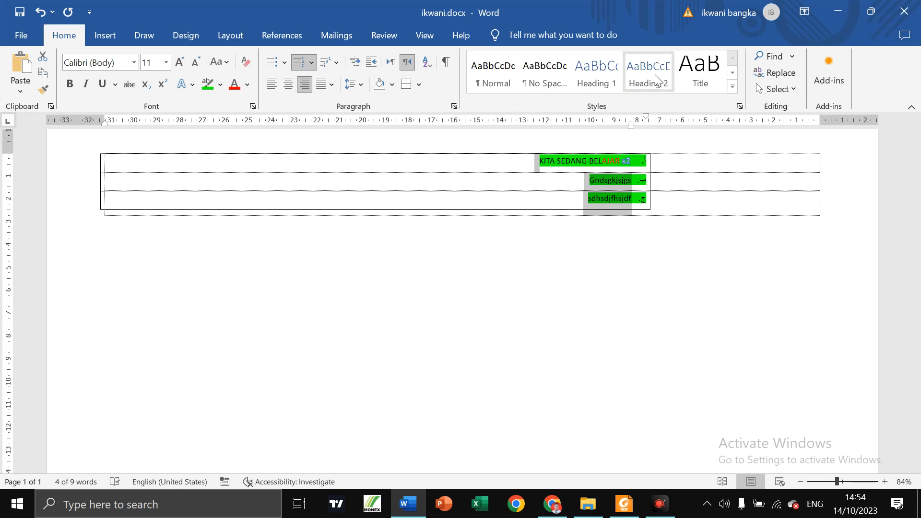
Search the document for the word "belajar".
left_click(792, 57)
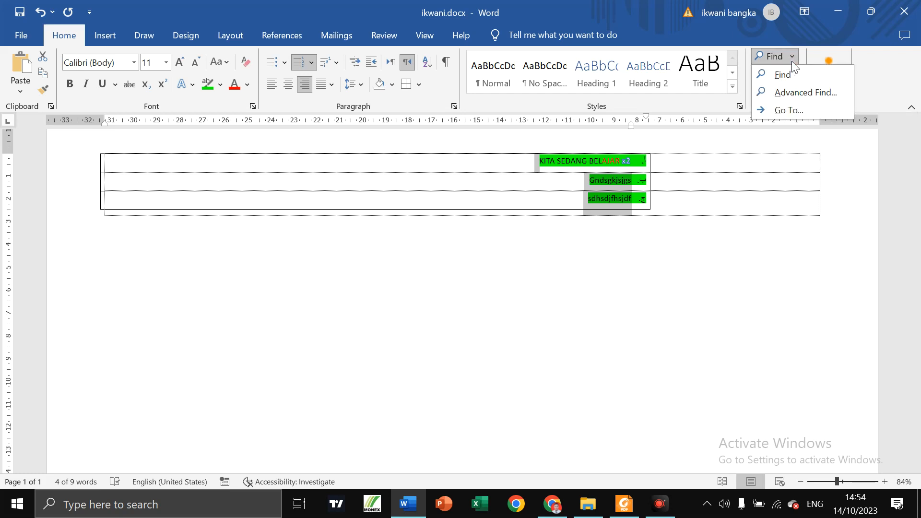
left_click(791, 68)
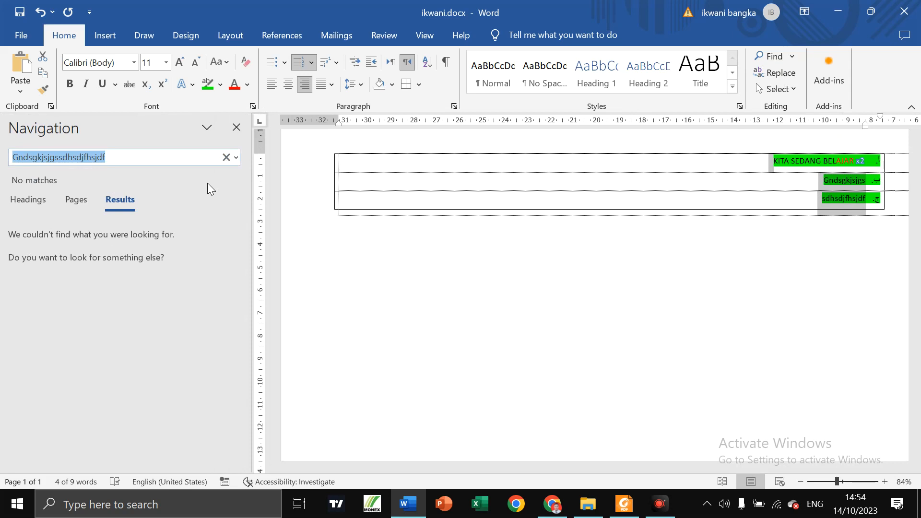
type("belajar")
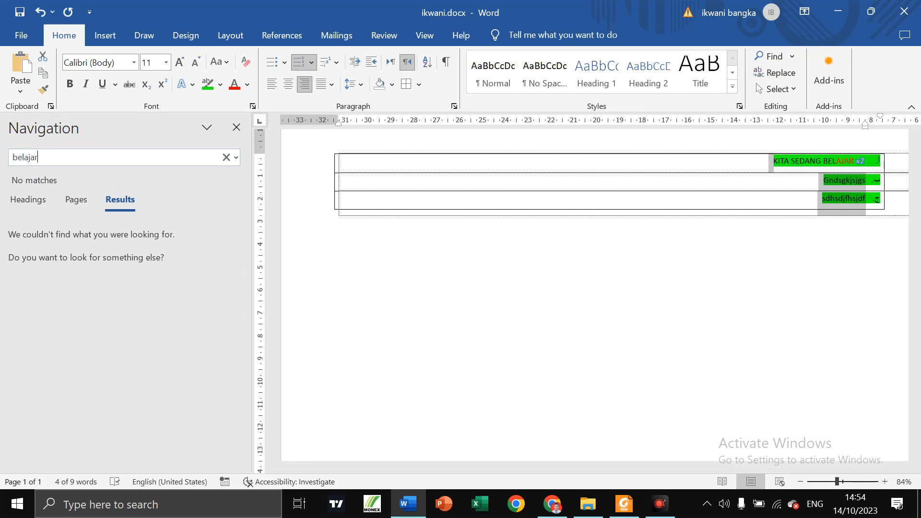
key("Return")
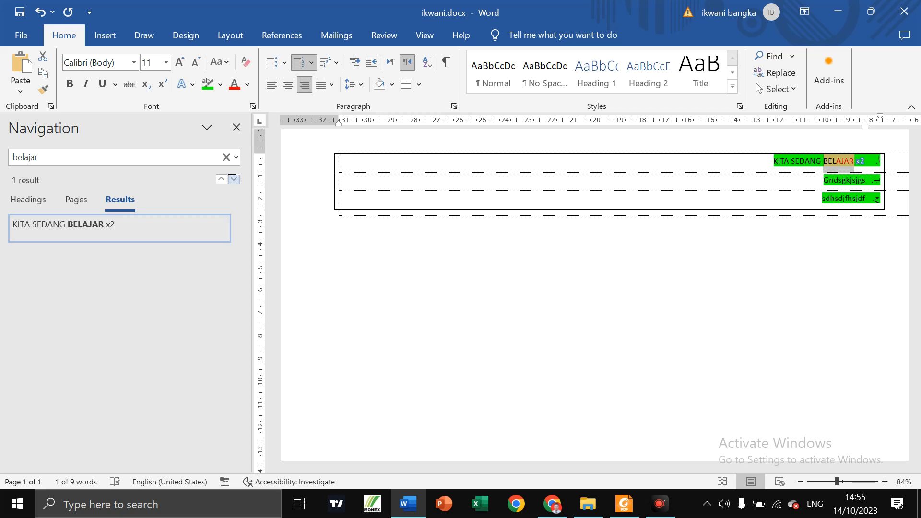
Replace all occurrences of "BELAJAR" with "begadang" throughout the document, and close the Find and Replace dialog and the Navigation pane.
left_click(785, 72)
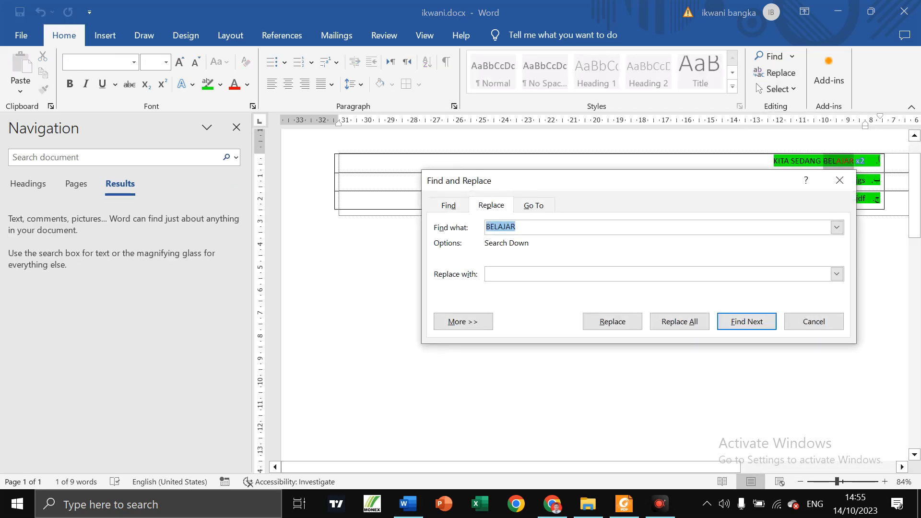
left_click_drag(633, 190, 605, 241)
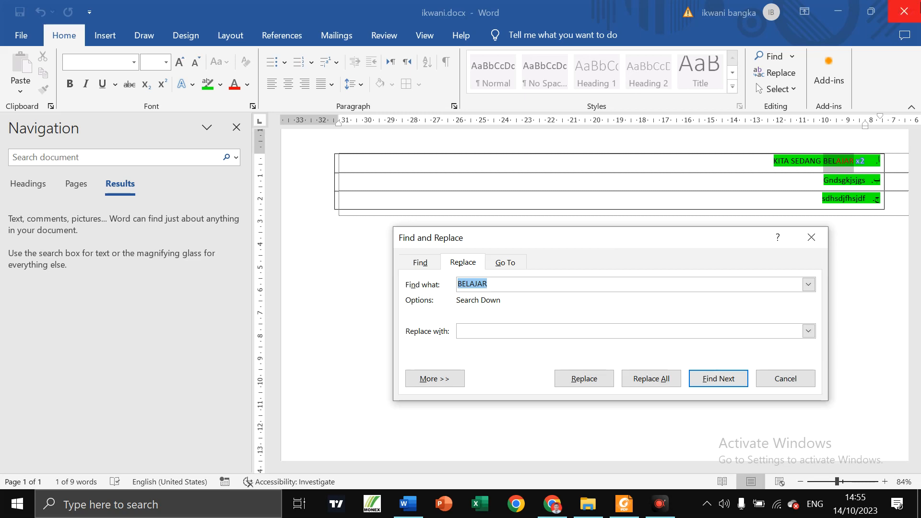
left_click(520, 327)
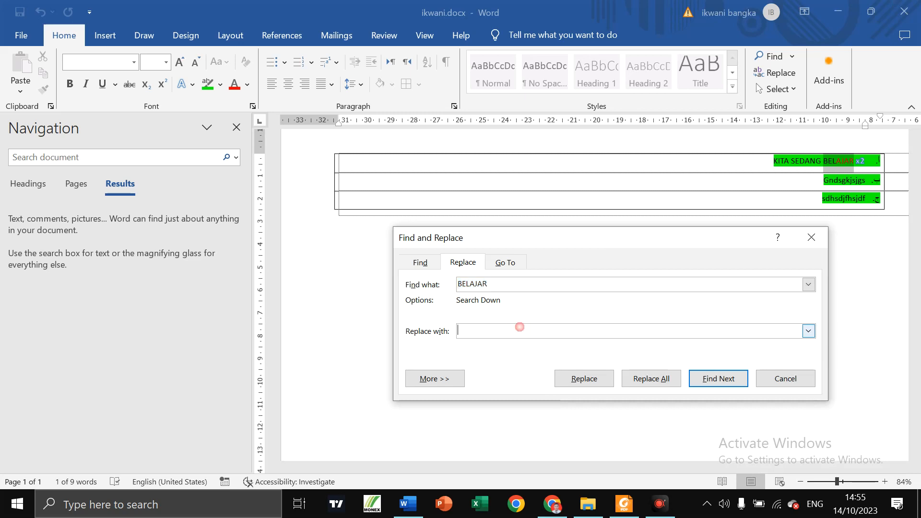
type("begadang")
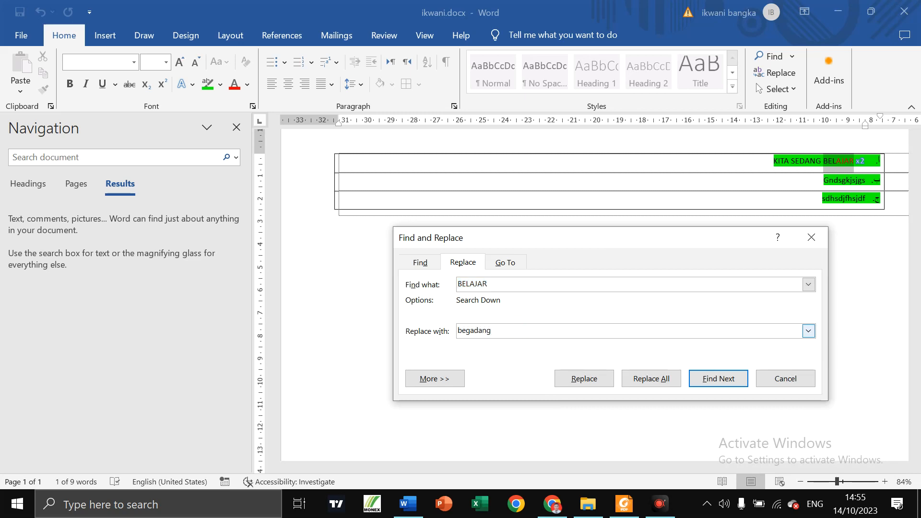
left_click(665, 385)
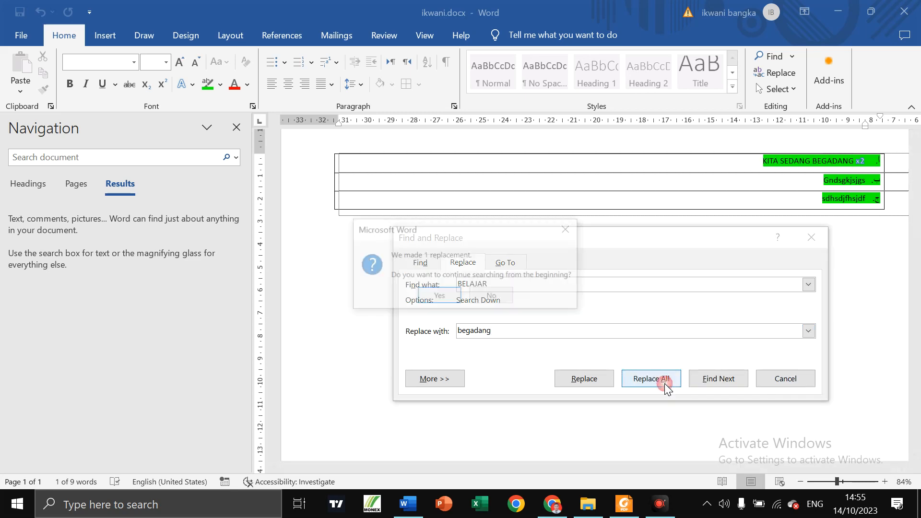
left_click(438, 295)
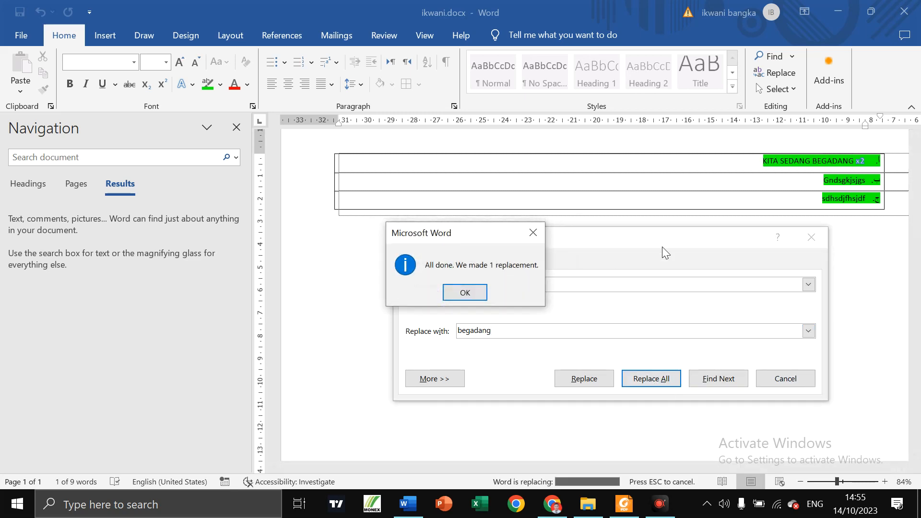
left_click(483, 294)
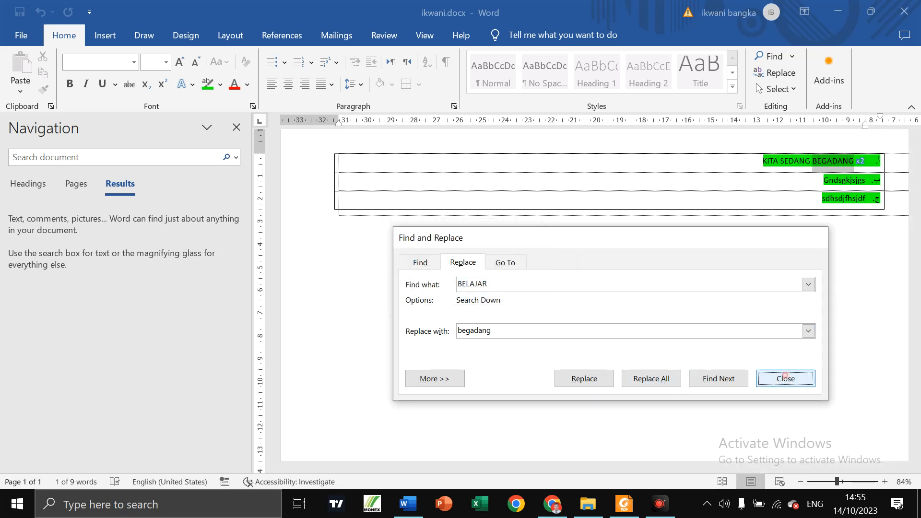
left_click(785, 379)
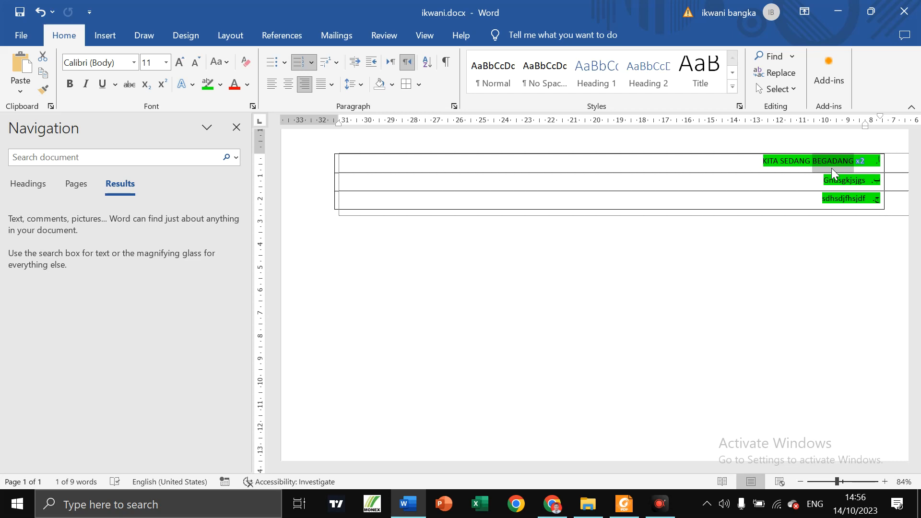
left_click(235, 128)
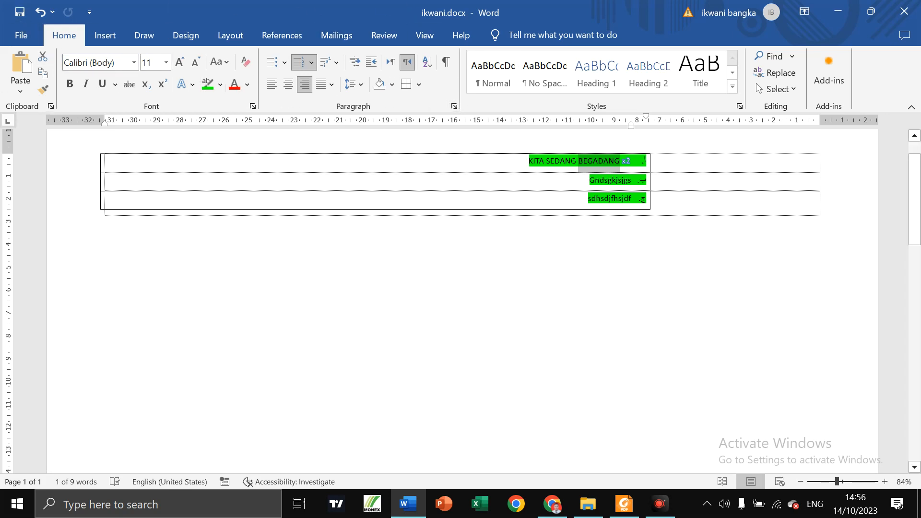
left_click(872, 449)
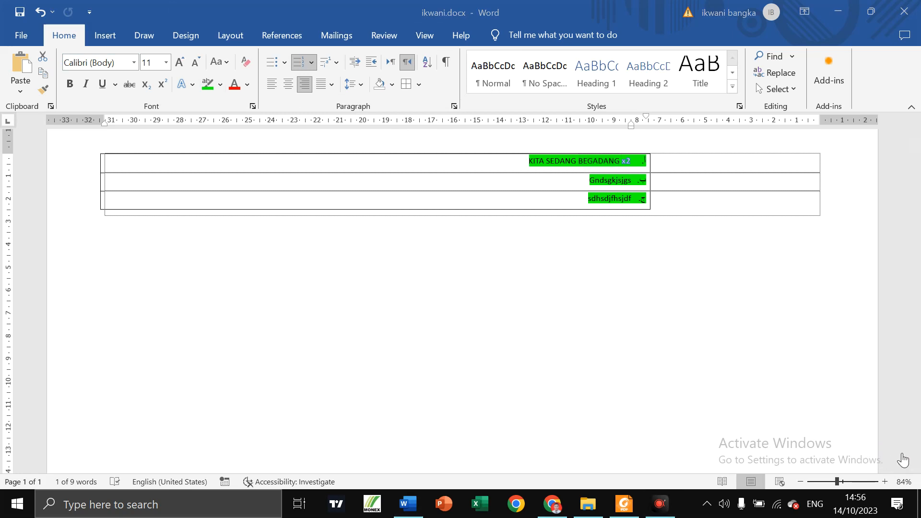